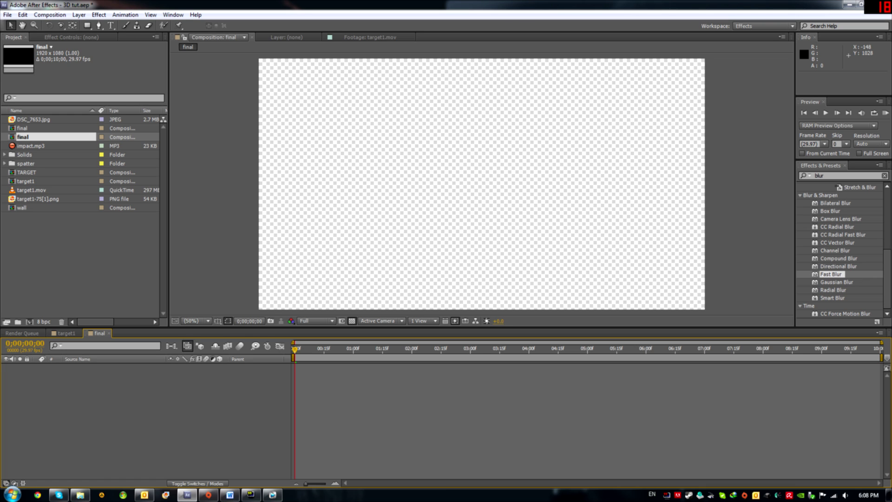
Create a full-frame 1920 x 1080 black solid layer in the final composition
{"action": "key", "text": "ctrl+y"}
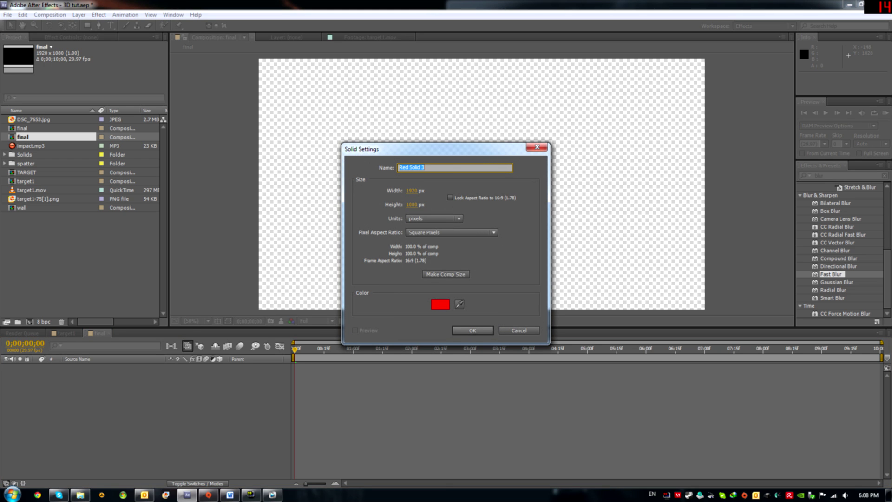
{"action": "left_click", "coordinate": [441, 305]}
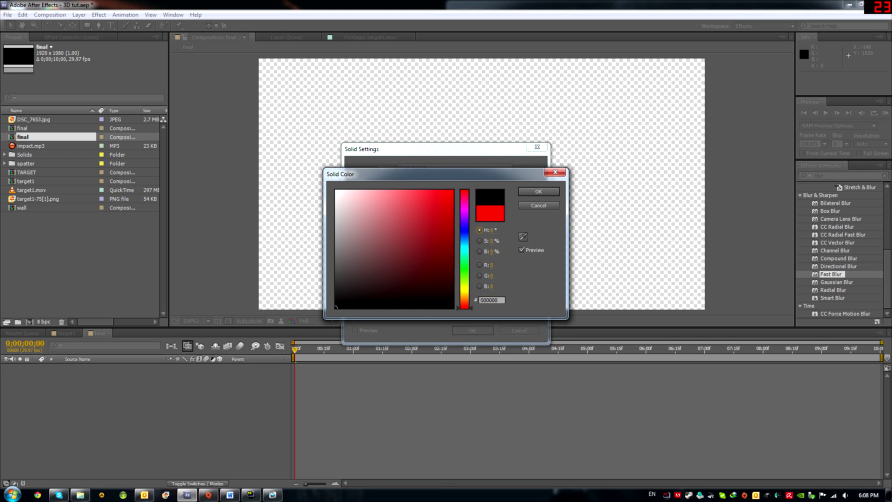
{"action": "key", "text": "Return"}
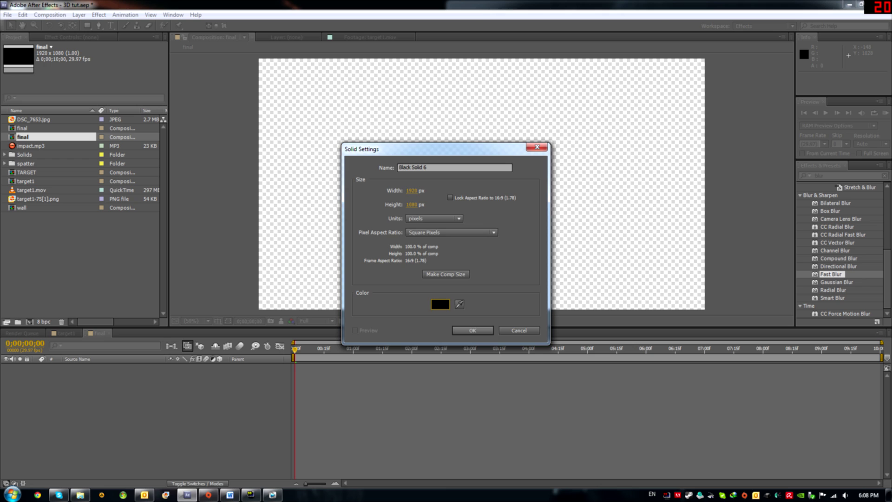
{"action": "key", "text": "Return"}
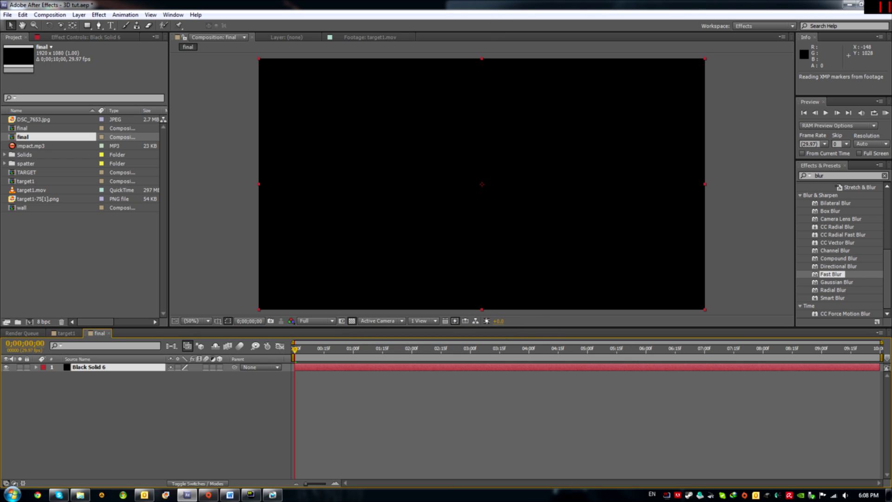
Add DSC_7653.jpg above the black solid and scale it to about 132% by 117% so it covers the frame
{"action": "left_click", "coordinate": [41, 199]}
{"action": "left_click", "coordinate": [34, 119]}
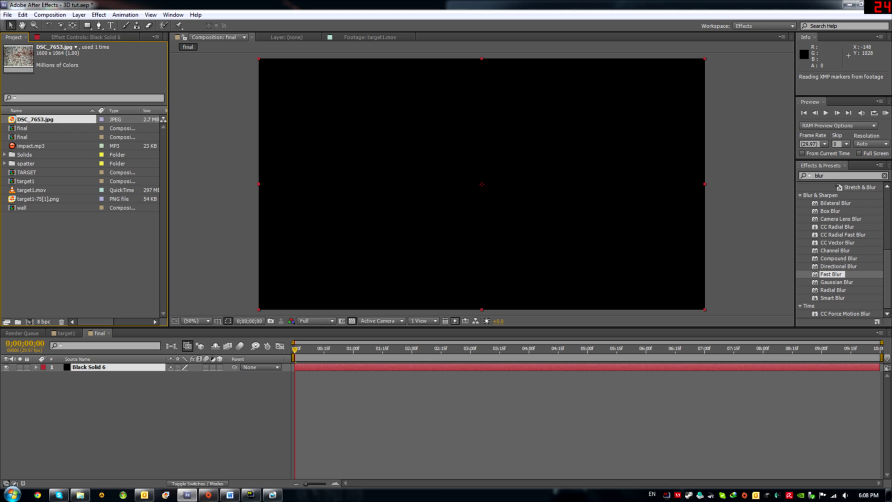
{"action": "left_click_drag", "start_coordinate": [34, 119], "coordinate": [82, 368]}
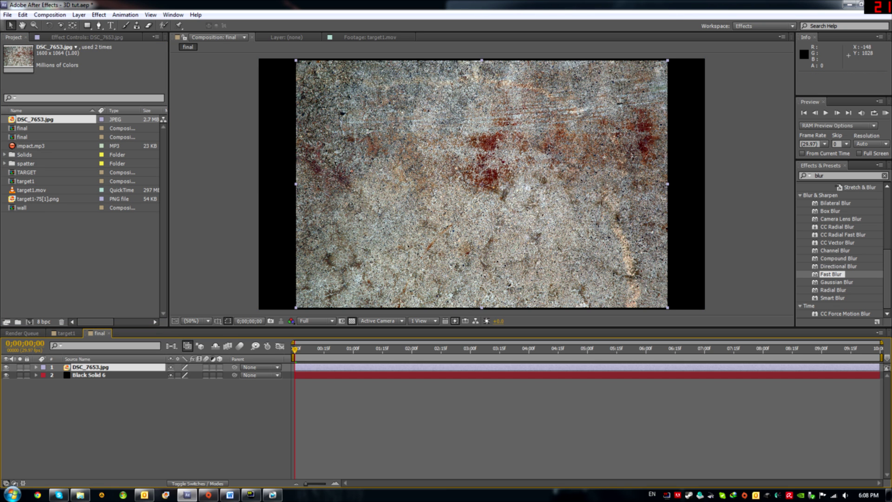
{"action": "key", "text": "comma"}
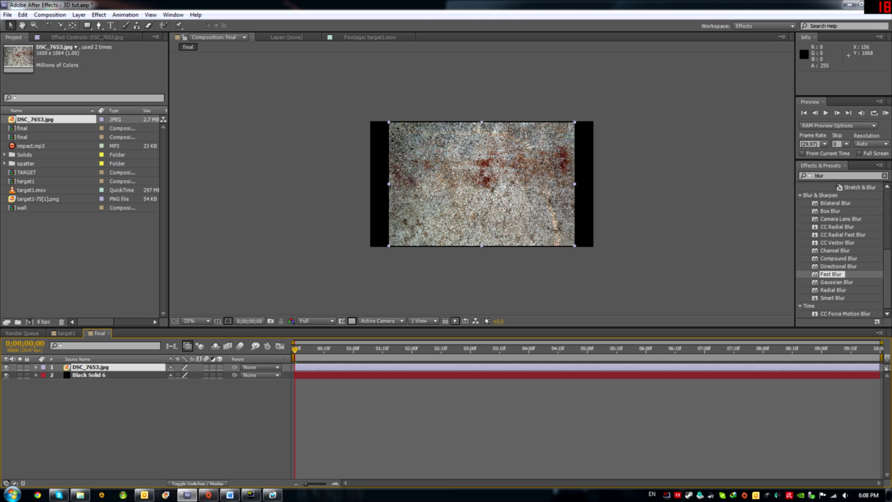
{"action": "key", "text": "ctrl+alt+f"}
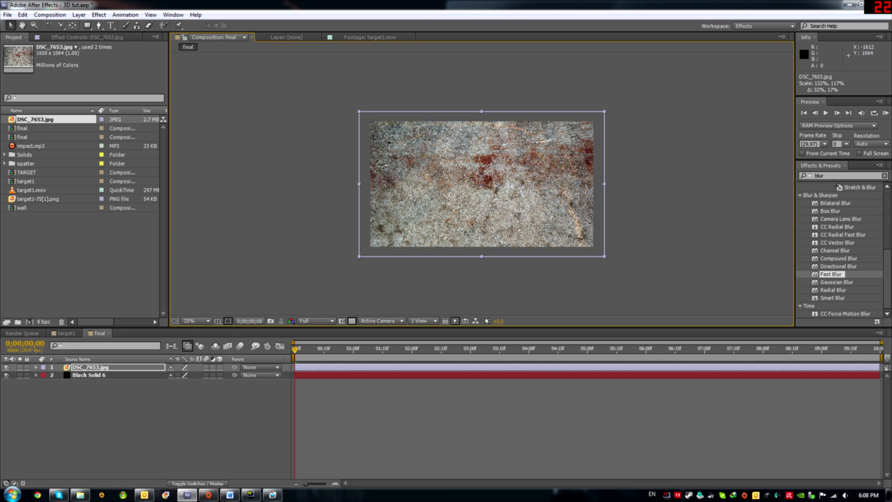
Try out blending modes on the DSC_7653.jpg layer and set it to Luminosity
{"action": "key", "text": "F4"}
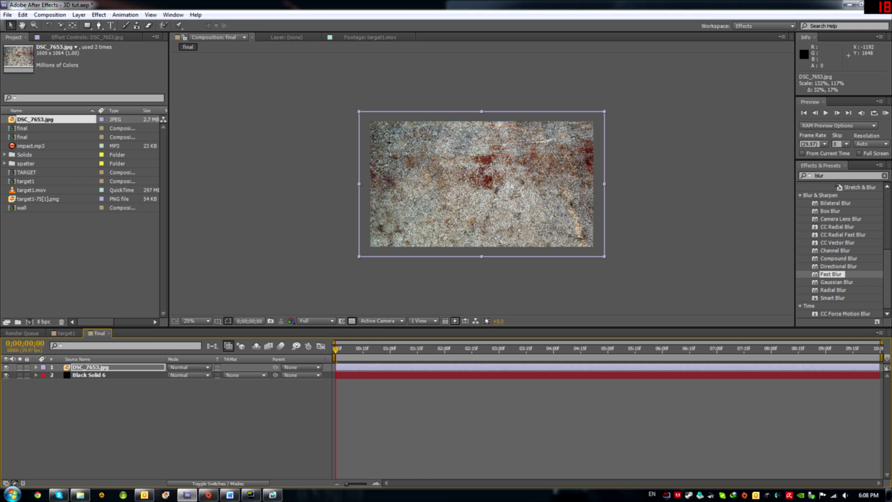
{"action": "left_click", "coordinate": [190, 367]}
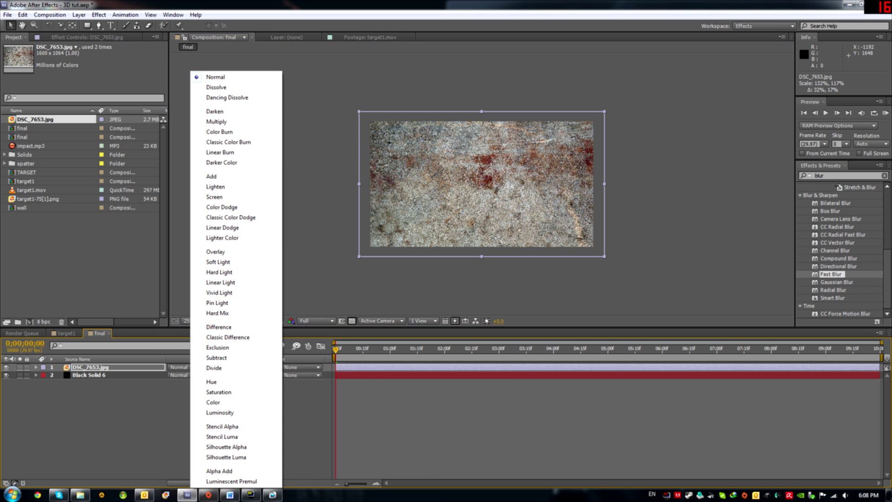
{"action": "key", "text": "Escape"}
{"action": "key", "text": "shift+equal"}
{"action": "key", "text": "shift+equal"}
{"action": "key", "text": "shift+equal"}
{"action": "key", "text": "shift+equal"}
{"action": "key", "text": "shift+equal"}
{"action": "key", "text": "shift+equal"}
{"action": "key", "text": "shift+equal"}
{"action": "key", "text": "shift+equal"}
{"action": "key", "text": "shift+equal"}
{"action": "key", "text": "shift+equal"}
{"action": "key", "text": "shift+equal"}
{"action": "key", "text": "shift+equal"}
{"action": "key", "text": "shift+equal"}
{"action": "key", "text": "shift+equal"}
{"action": "key", "text": "shift+equal"}
{"action": "key", "text": "shift+equal"}
{"action": "key", "text": "shift+equal"}
{"action": "key", "text": "shift+equal"}
{"action": "key", "text": "shift+equal"}
{"action": "key", "text": "shift+equal"}
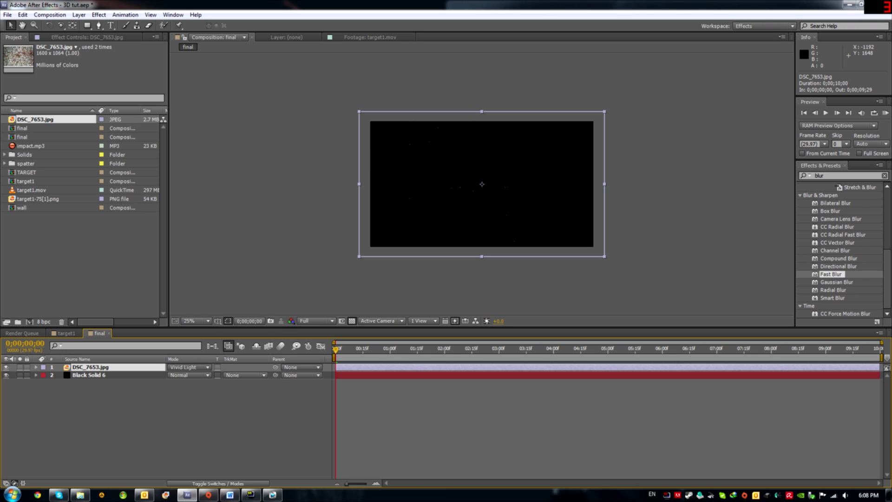
{"action": "left_click", "coordinate": [189, 367]}
{"action": "left_click", "coordinate": [220, 412]}
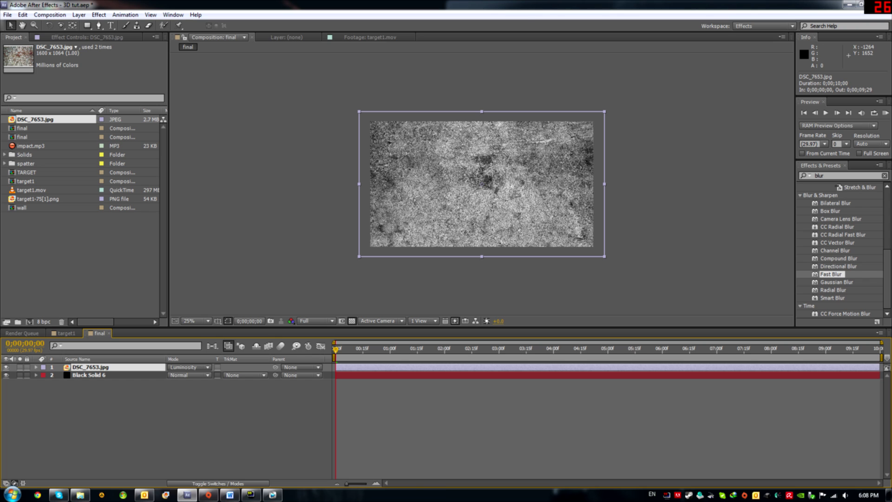
Pre-compose the texture image and black solid together as WALL
{"action": "left_click_drag", "start_coordinate": [123, 395], "coordinate": [97, 370]}
{"action": "right_click", "coordinate": [95, 370]}
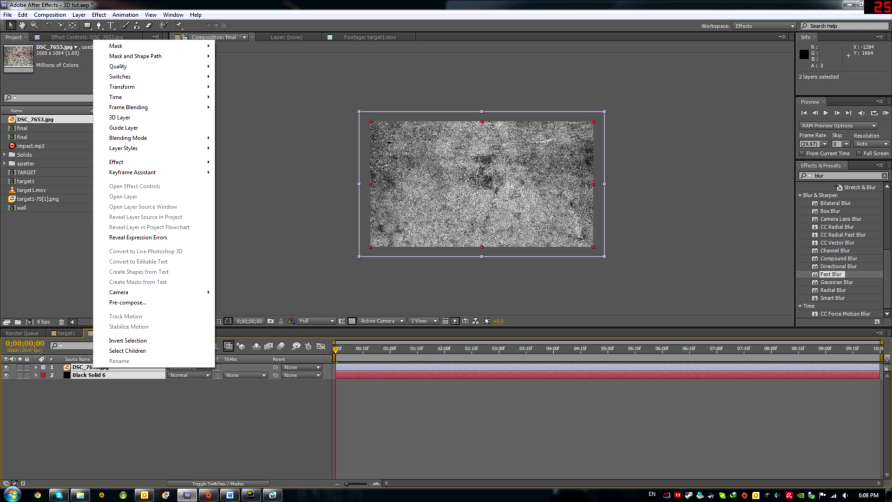
{"action": "left_click", "coordinate": [127, 302]}
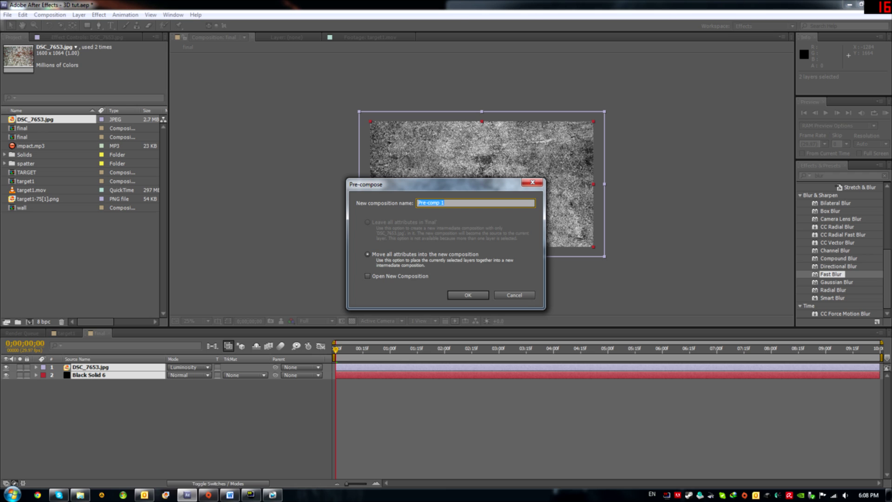
{"action": "type", "text": "WALL"}
{"action": "key", "text": "Return"}
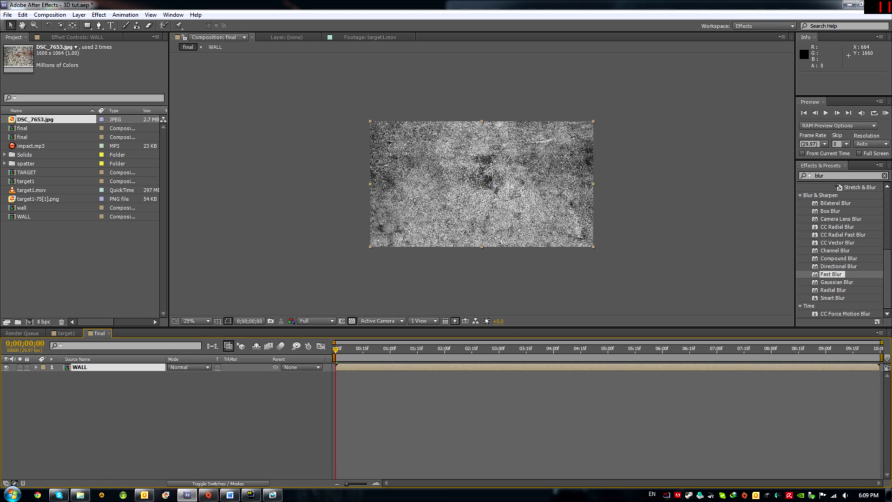
Make the WALL layer 3D and push it back along Z to about 782
{"action": "key", "text": "F4"}
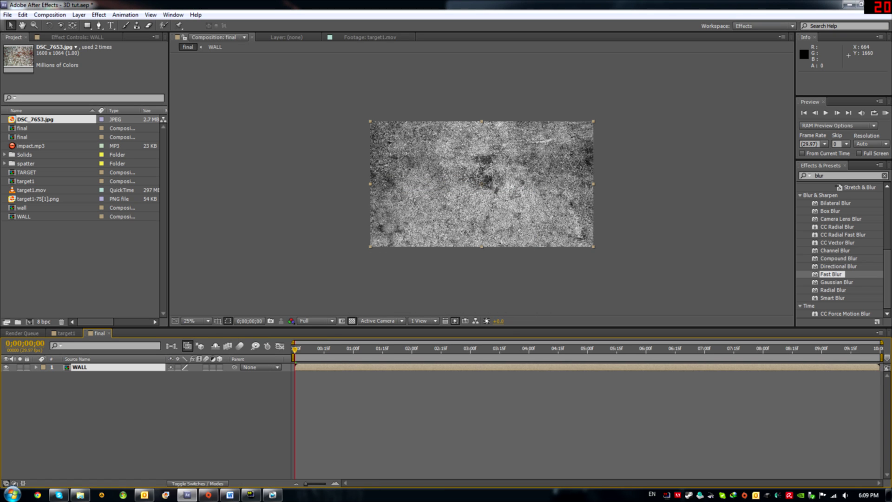
{"action": "left_click", "coordinate": [220, 367]}
{"action": "key", "text": "period"}
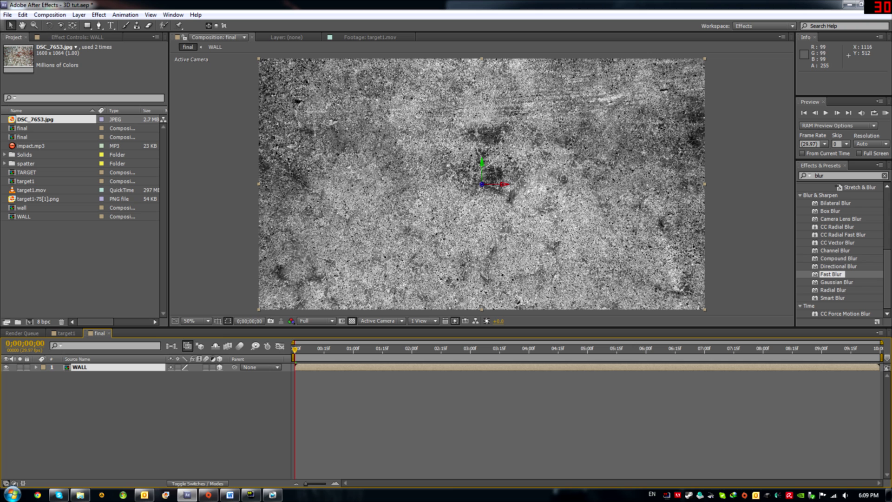
{"action": "left_click_drag", "start_coordinate": [482, 184], "coordinate": [445, 325]}
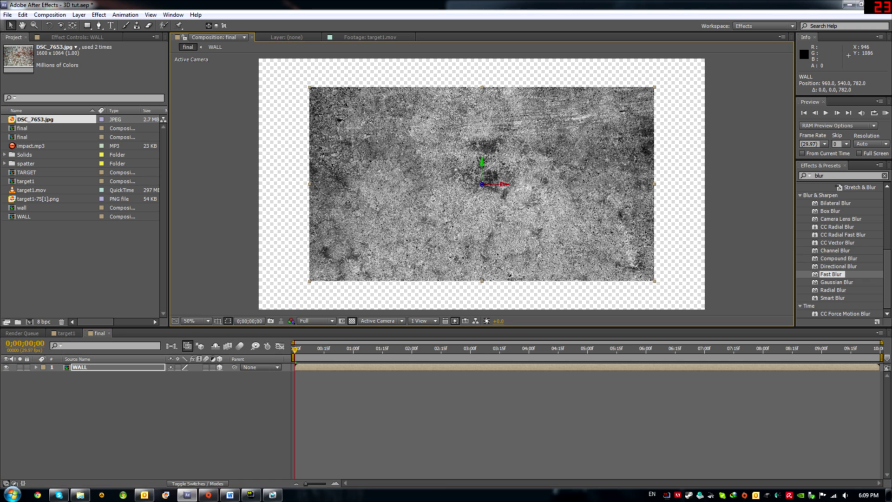
Examine the WALL layer's Material Options for shadows and lights
{"action": "left_click", "coordinate": [36, 367]}
{"action": "key", "text": "ctrl+shift+a"}
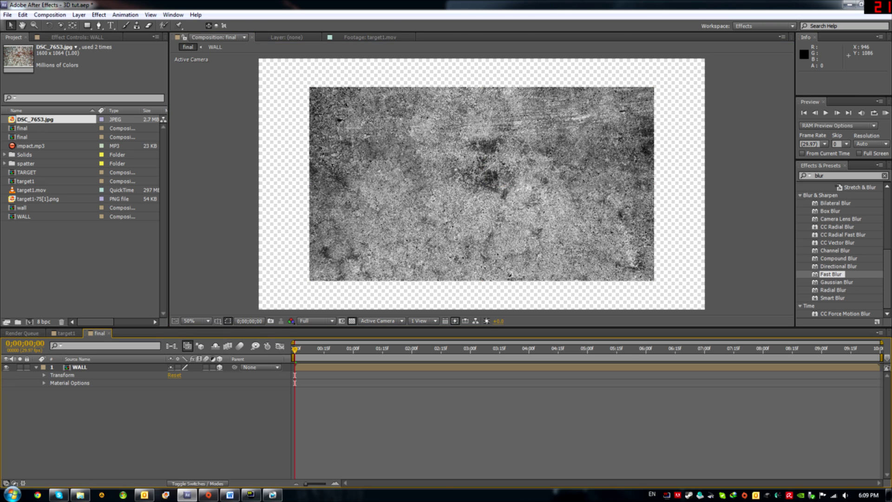
{"action": "left_click", "coordinate": [44, 383]}
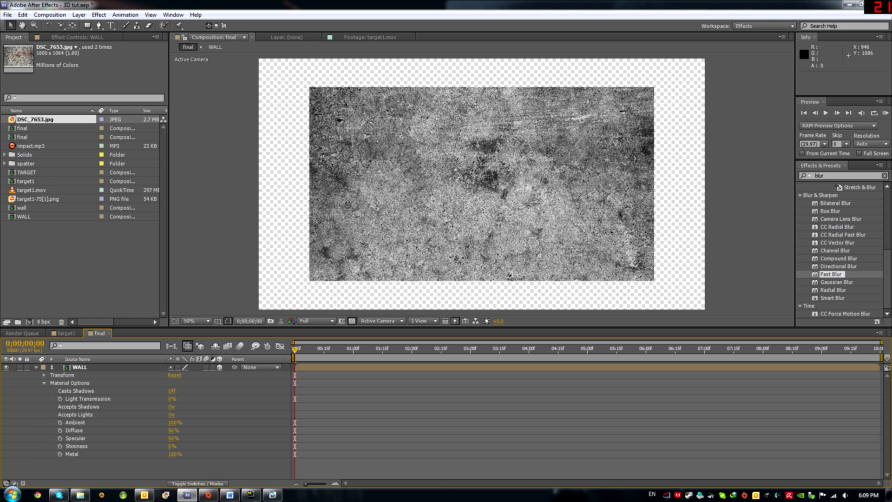
{"action": "left_click", "coordinate": [37, 368]}
Duplicate the WALL layer and rename the copy floor
{"action": "left_click", "coordinate": [79, 367]}
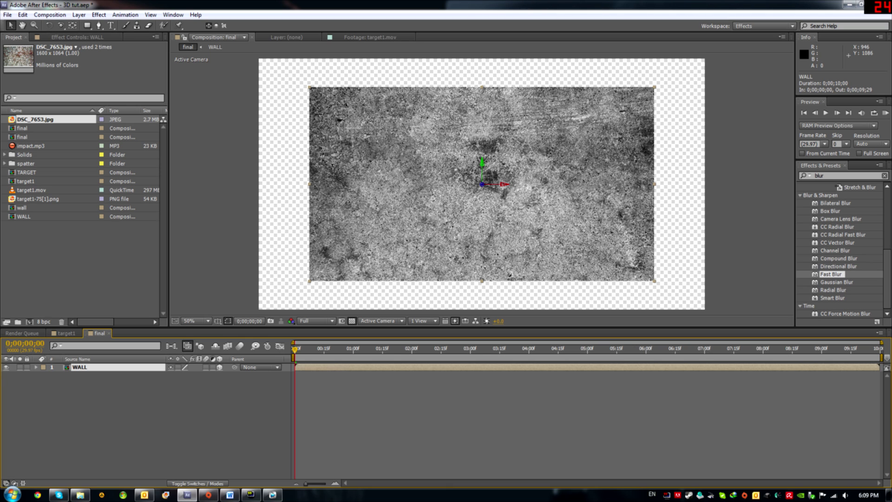
{"action": "key", "text": "ctrl+d"}
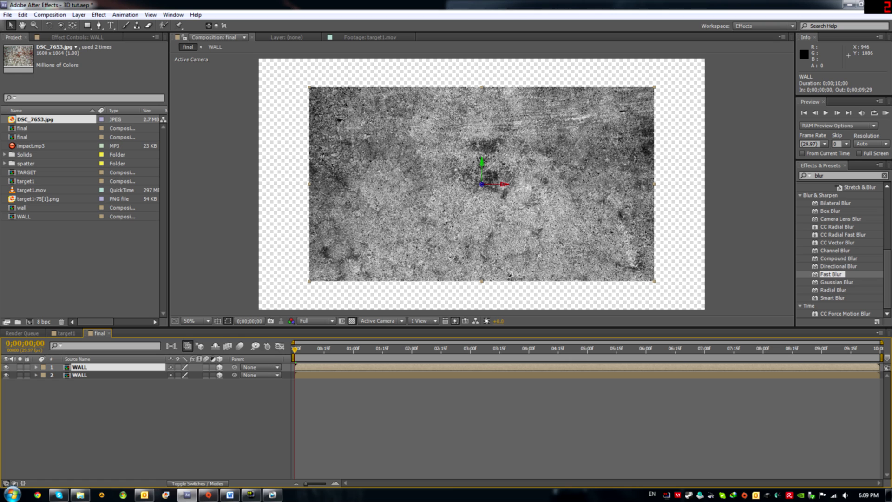
{"action": "right_click", "coordinate": [79, 368]}
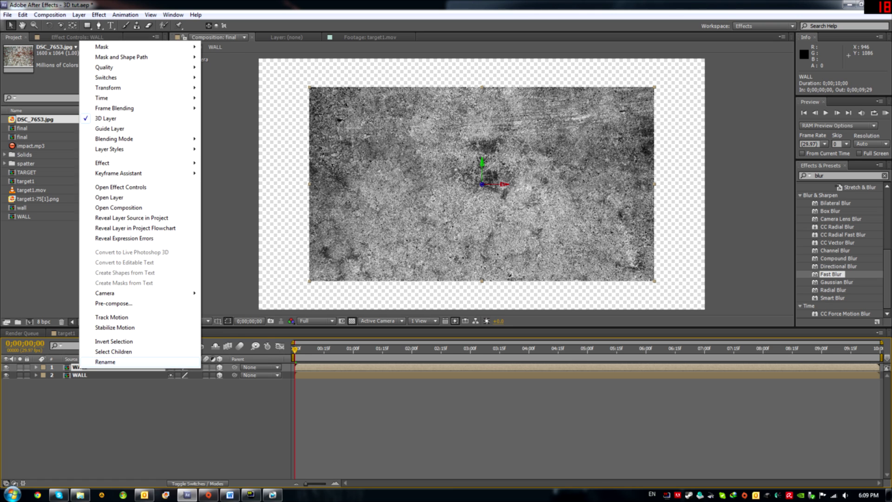
{"action": "left_click", "coordinate": [105, 362]}
{"action": "type", "text": "floor"}
{"action": "key", "text": "Return"}
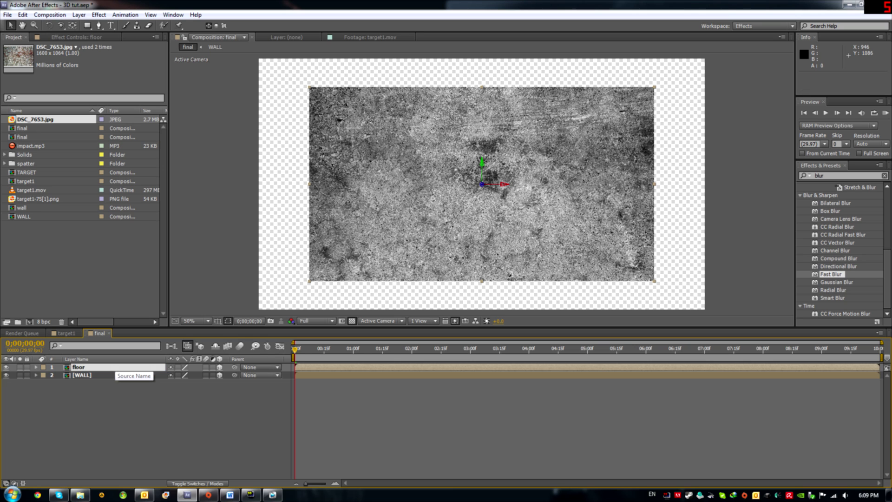
Set the floor layer's X orientation to 269° and move it down to meet the wall's bottom edge
{"action": "key", "text": "r"}
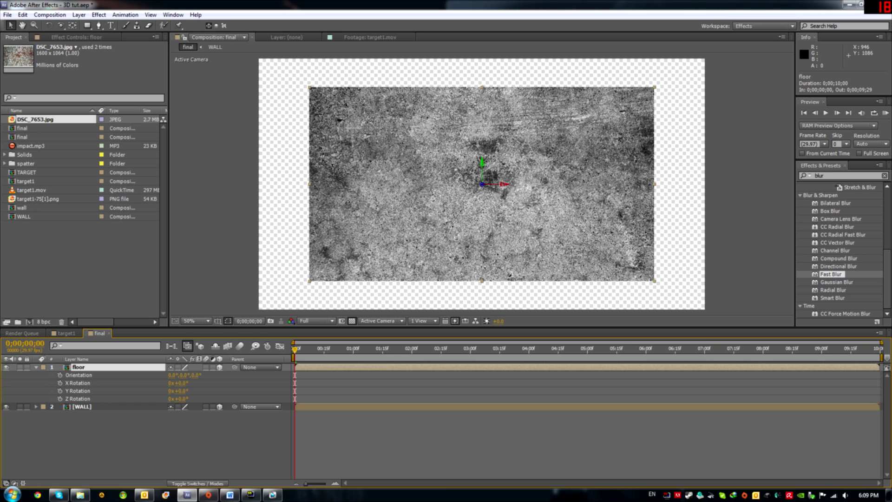
{"action": "left_click_drag", "start_coordinate": [184, 375], "coordinate": [129, 375]}
{"action": "key", "text": "ctrl+z"}
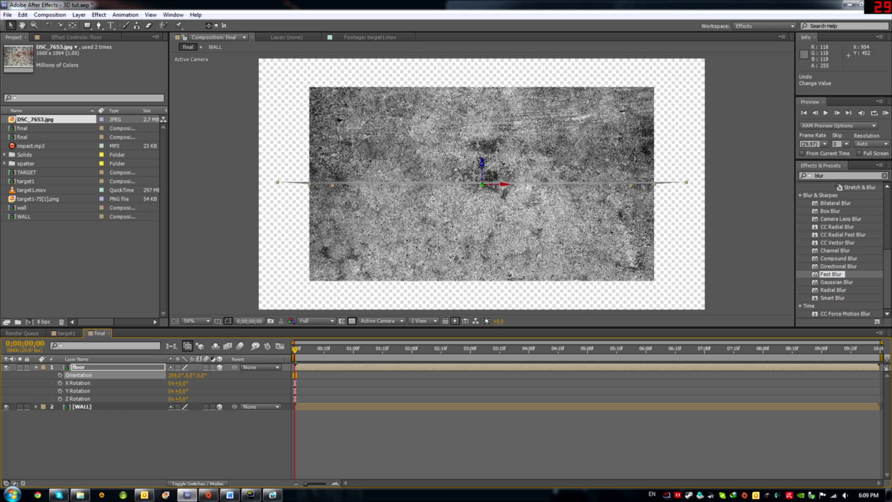
{"action": "left_click_drag", "start_coordinate": [483, 164], "coordinate": [442, 377]}
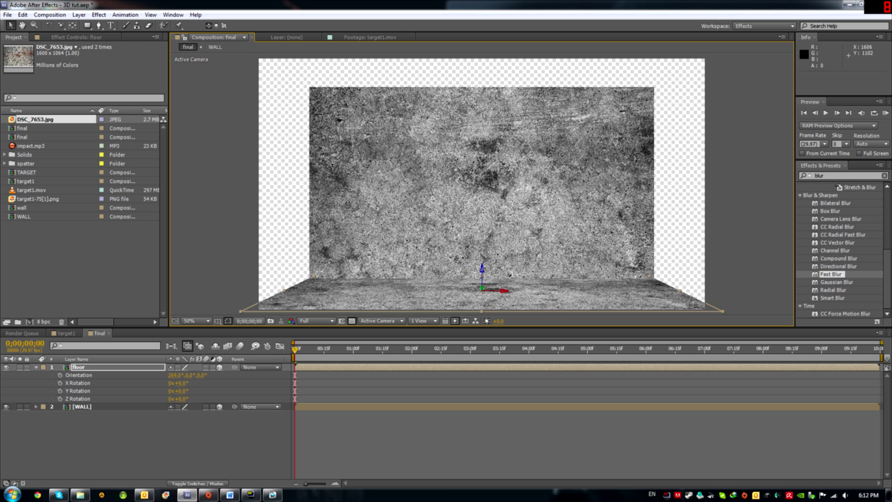
Preview the target1-75[1].png footage and return to the final composition
{"action": "left_click", "coordinate": [41, 199]}
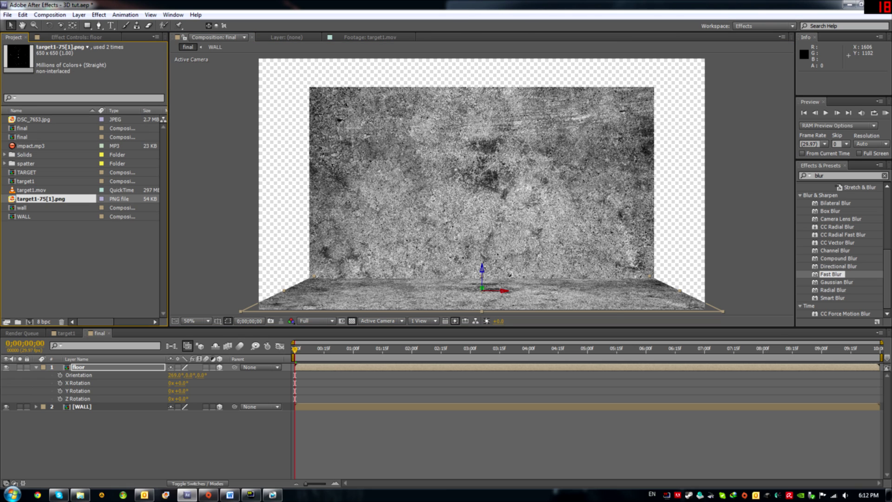
{"action": "double_click", "coordinate": [41, 199]}
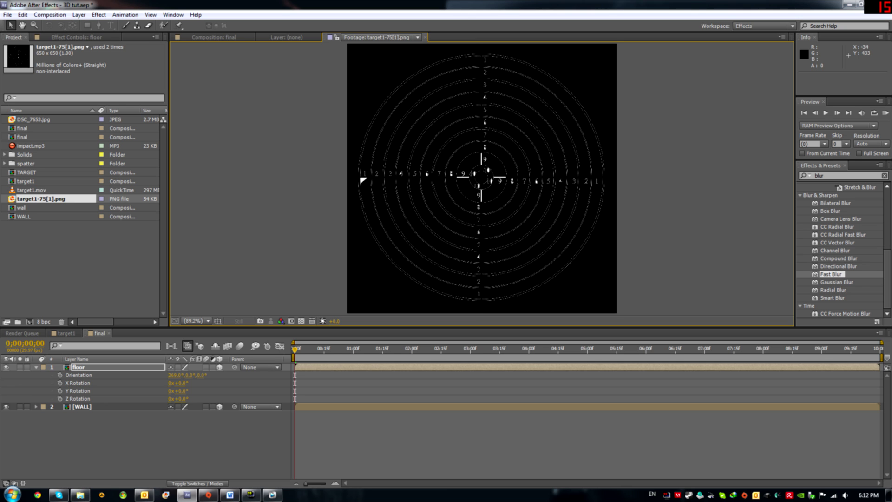
{"action": "left_click", "coordinate": [209, 38]}
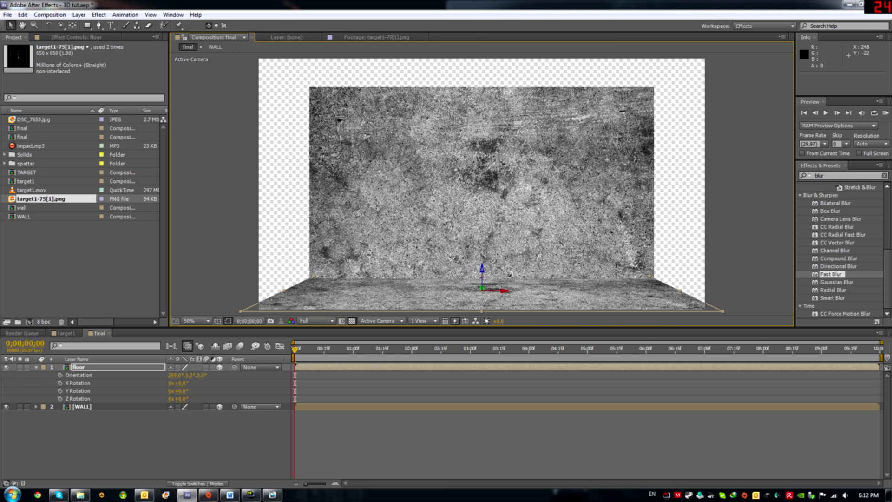
{"action": "mouse_move", "coordinate": [59, 495]}
{"action": "left_click", "coordinate": [99, 14]}
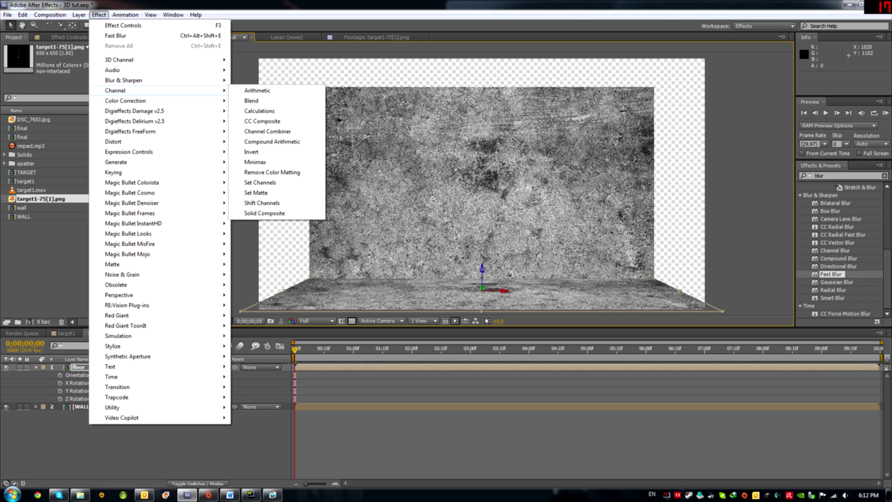
{"action": "left_click", "coordinate": [52, 263]}
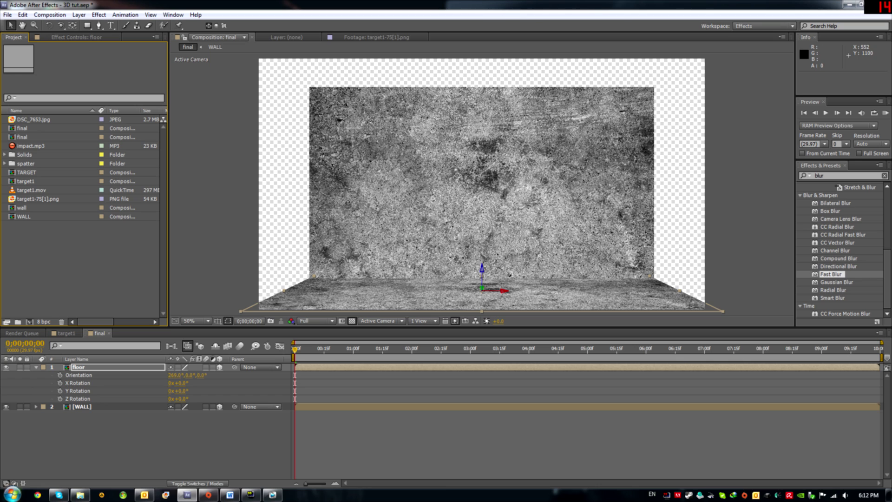
Add target1-75[1].png to the final composition above the floor layer
{"action": "left_click", "coordinate": [41, 199]}
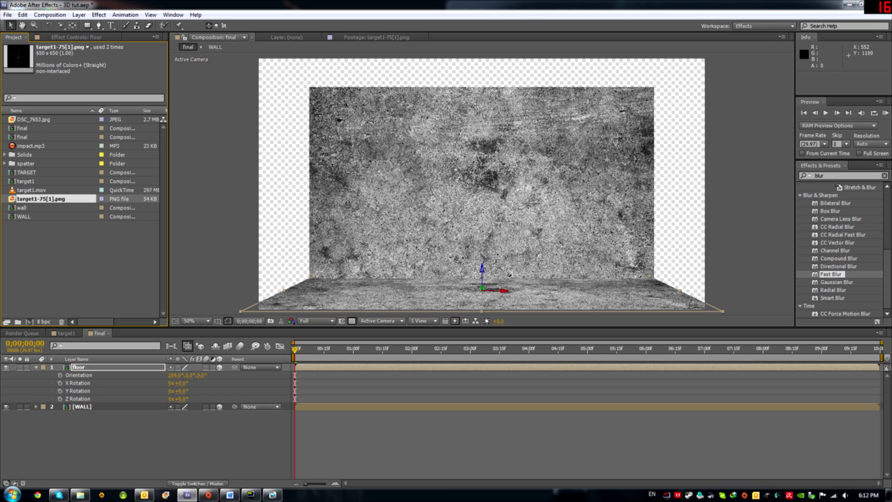
{"action": "left_click_drag", "start_coordinate": [41, 199], "coordinate": [70, 365]}
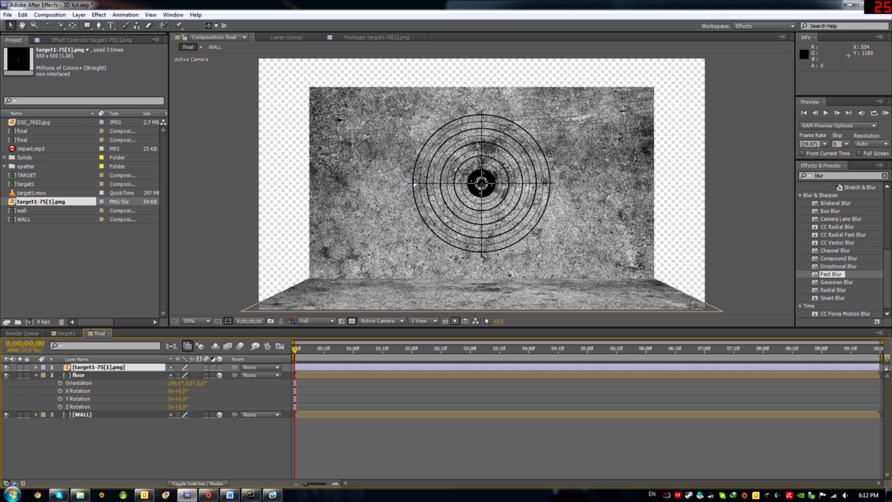
Pre-compose the target1-75[1].png layer into a new composition named TARGET, leaving all attributes in final
{"action": "right_click", "coordinate": [96, 367]}
{"action": "left_click", "coordinate": [93, 367]}
{"action": "right_click", "coordinate": [91, 368]}
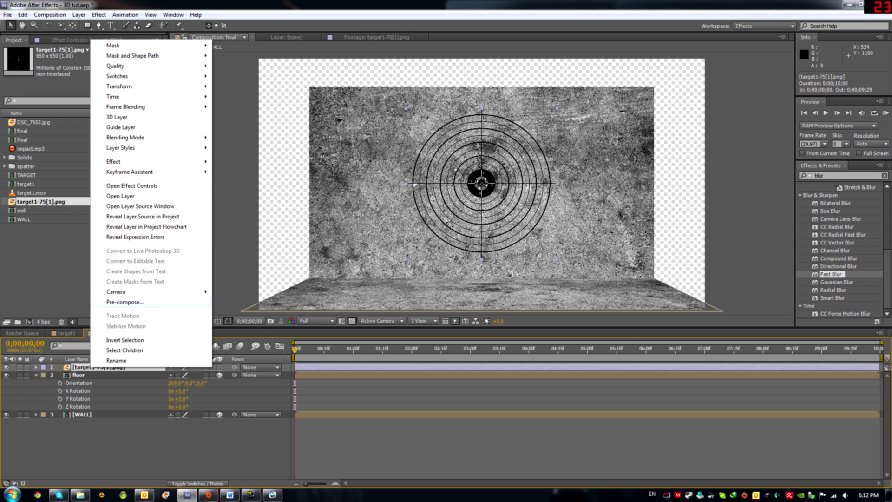
{"action": "left_click", "coordinate": [125, 302]}
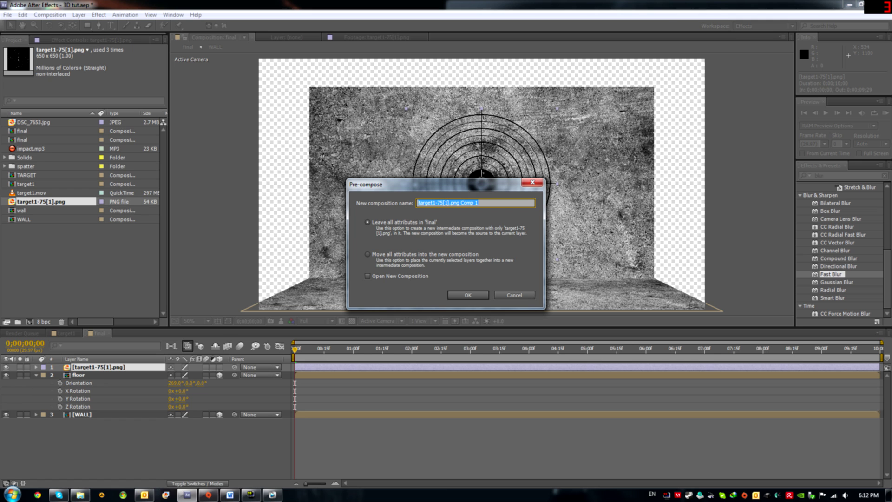
{"action": "type", "text": "TARGET"}
{"action": "key", "text": "Return"}
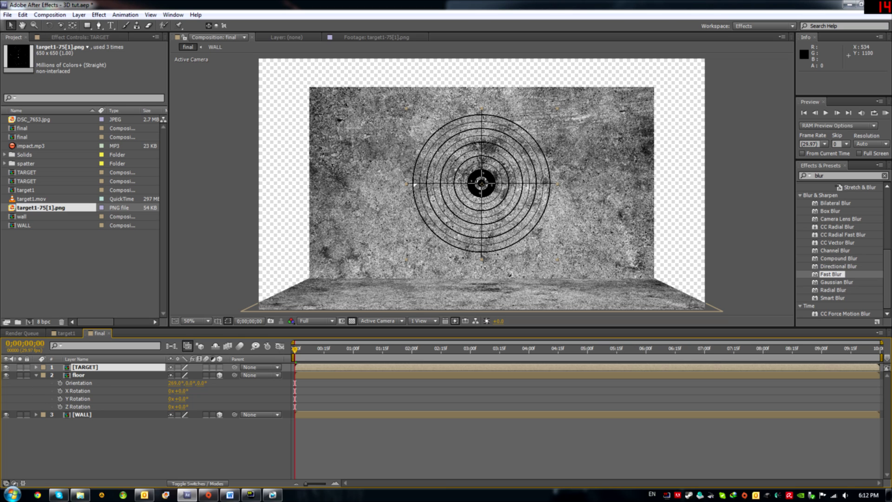
Make the TARGET layer 3D and turn on Casts Shadows in its material options
{"action": "left_click", "coordinate": [220, 368]}
{"action": "left_click", "coordinate": [36, 367]}
{"action": "left_click", "coordinate": [44, 383]}
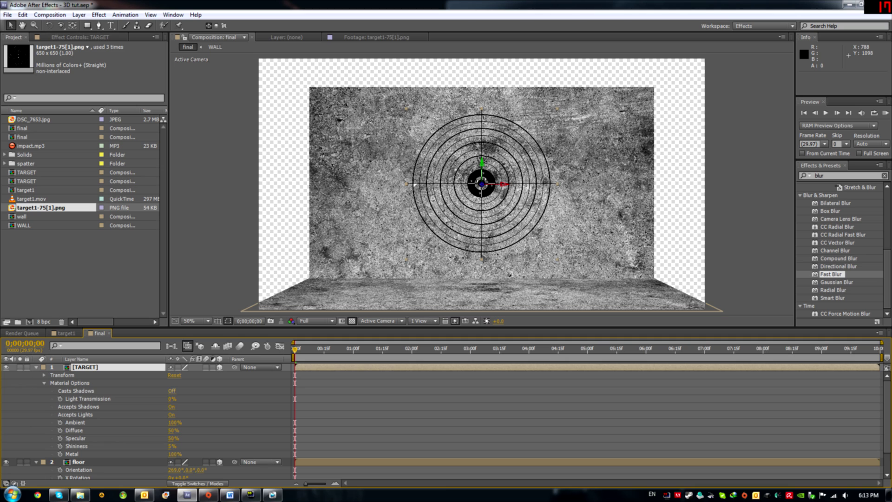
{"action": "left_click", "coordinate": [172, 391]}
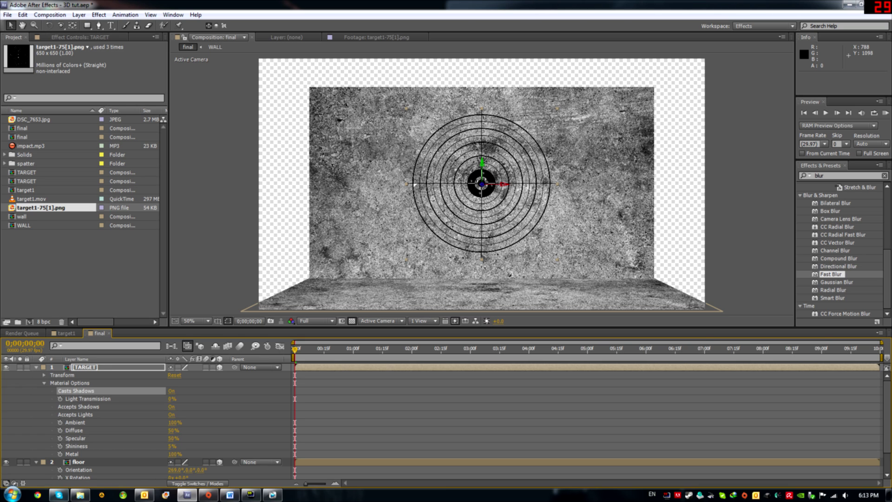
{"action": "left_click", "coordinate": [36, 368]}
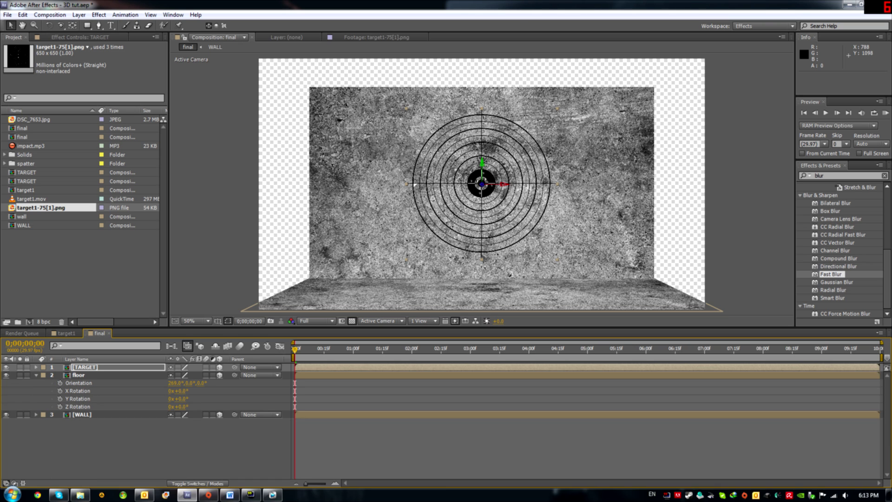
{"action": "left_click", "coordinate": [36, 375]}
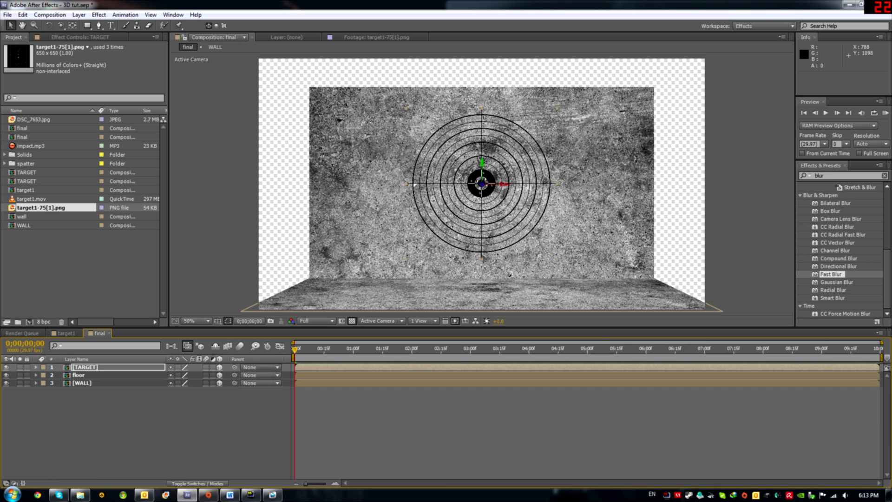
Move the target down the wall to just above the floor and open the TARGET composition
{"action": "left_click_drag", "start_coordinate": [482, 169], "coordinate": [479, 181]}
{"action": "double_click", "coordinate": [85, 367]}
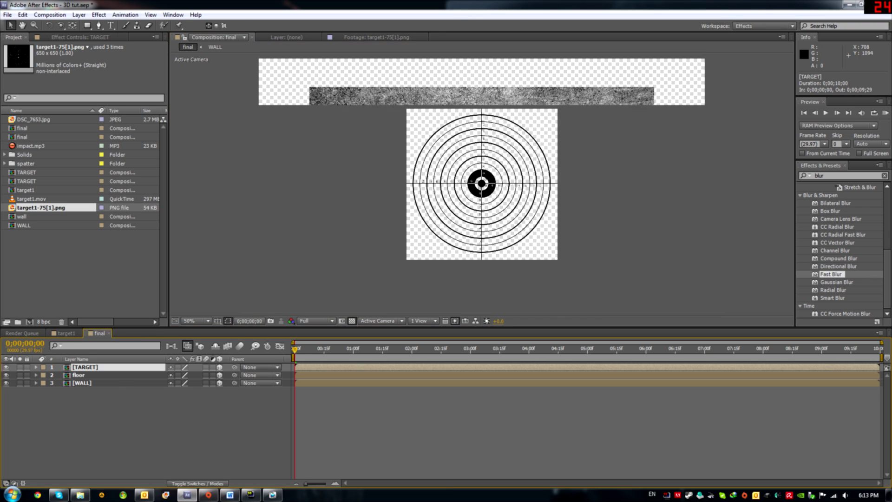
{"action": "scroll", "coordinate": [528, 189], "scroll_direction": "up", "scroll_amount": 1}
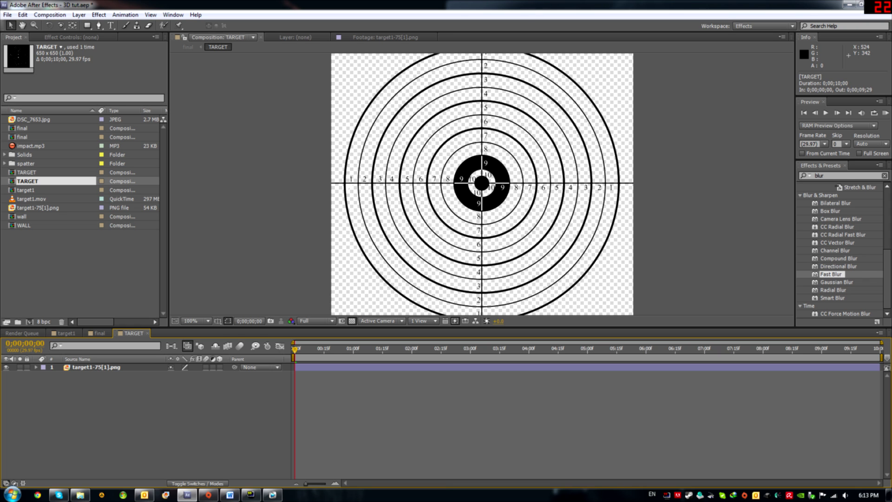
Create a comp-sized solid in red (FF0000) in the TARGET composition
{"action": "left_click", "coordinate": [597, 367]}
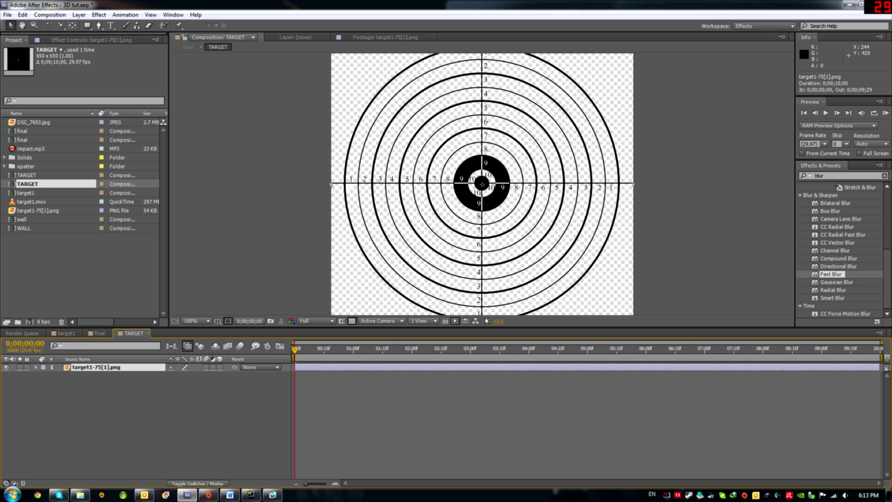
{"action": "left_click", "coordinate": [394, 314]}
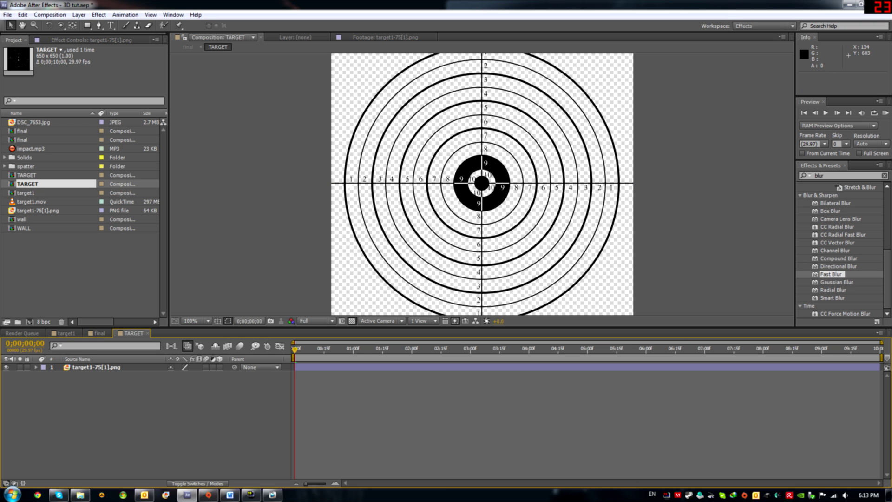
{"action": "key", "text": "ctrl+y"}
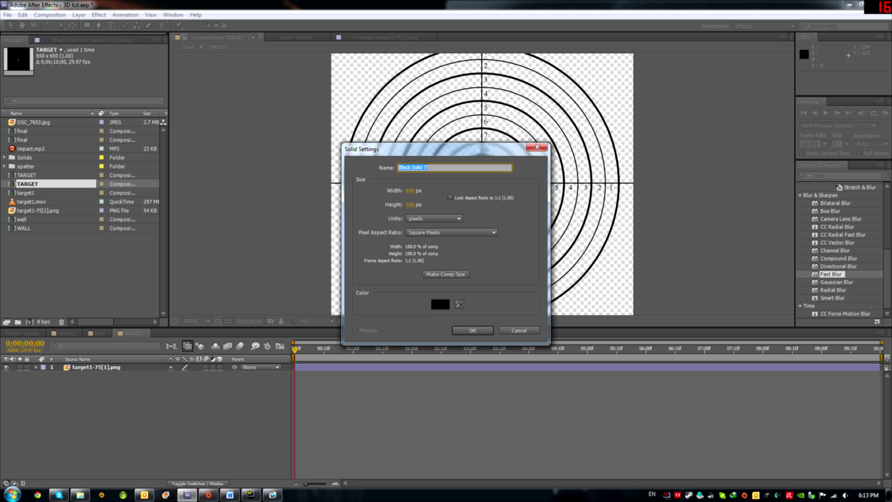
{"action": "left_click", "coordinate": [440, 305]}
{"action": "left_click_drag", "start_coordinate": [439, 298], "coordinate": [454, 189]}
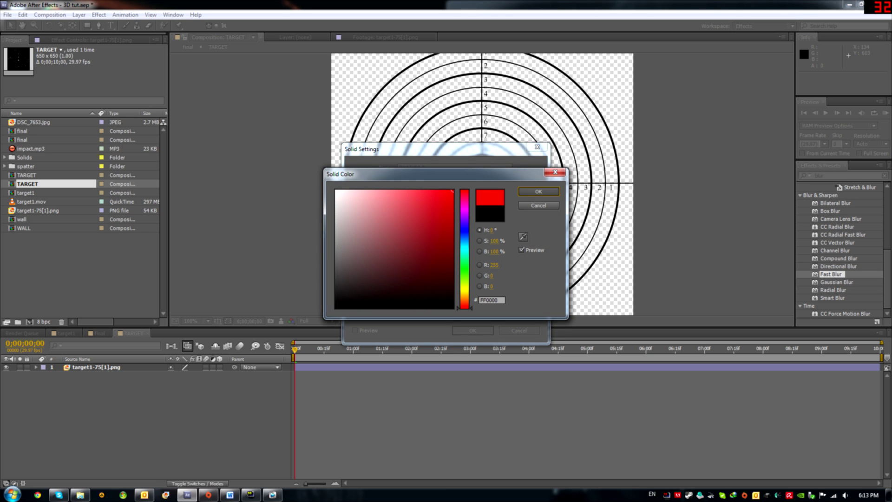
{"action": "key", "text": "Return"}
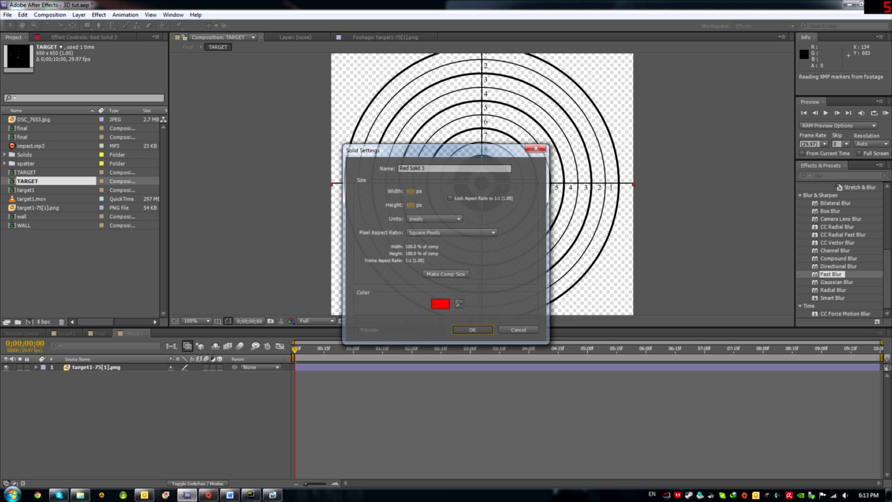
{"action": "key", "text": "Return"}
Draw a circular mask on the red solid and center it over the target's black bullseye
{"action": "mouse_move", "coordinate": [229, 495]}
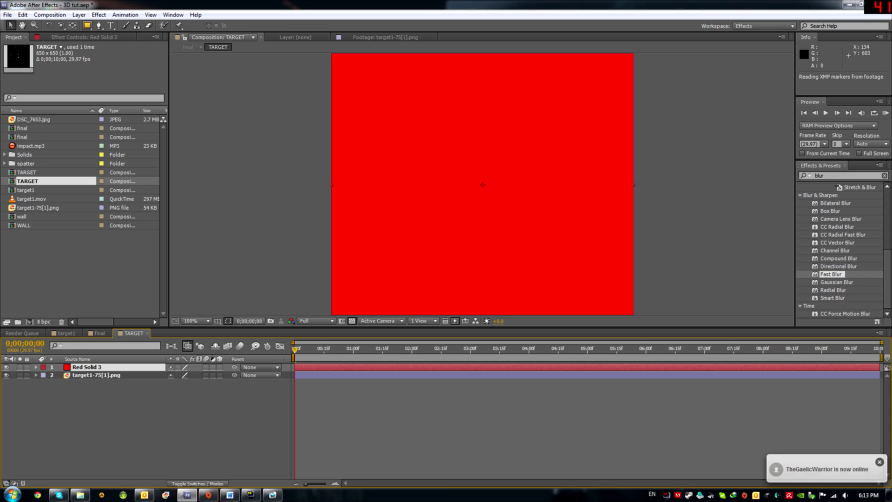
{"action": "left_click_drag", "start_coordinate": [87, 25], "coordinate": [128, 46]}
{"action": "mouse_move", "coordinate": [461, 163]}
{"action": "left_mouse_down"}
{"action": "mouse_move", "coordinate": [495, 187]}
{"action": "mouse_move", "coordinate": [503, 208]}
{"action": "mouse_move", "coordinate": [486, 191]}
{"action": "left_mouse_up"}
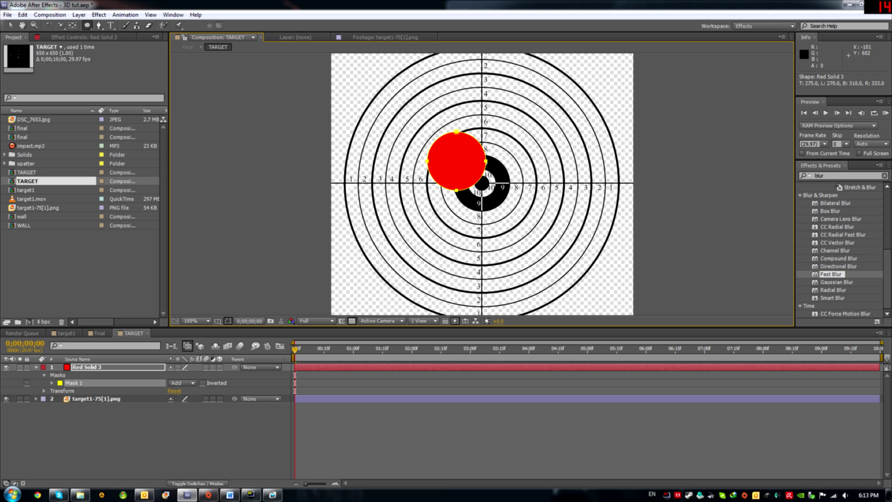
{"action": "left_click", "coordinate": [11, 25]}
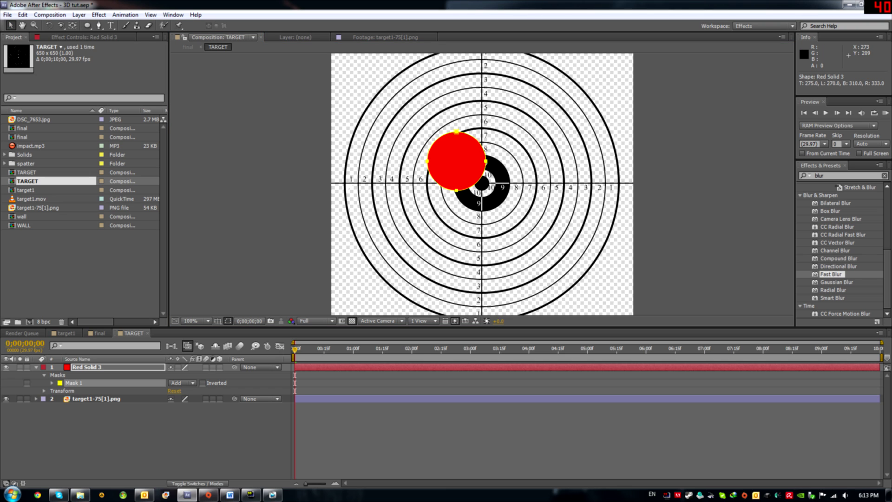
{"action": "left_click_drag", "start_coordinate": [458, 151], "coordinate": [486, 172]}
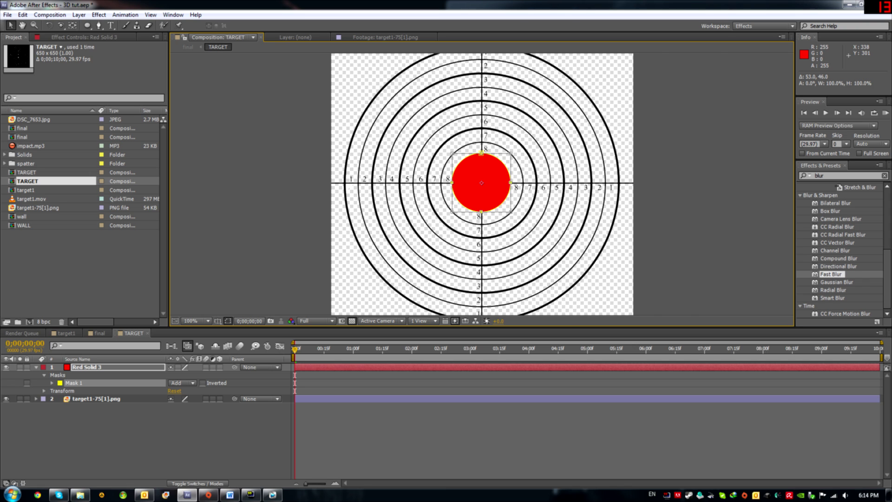
Duplicate the target1-75[1].png layer and place the copy above the red solid
{"action": "key", "text": "period"}
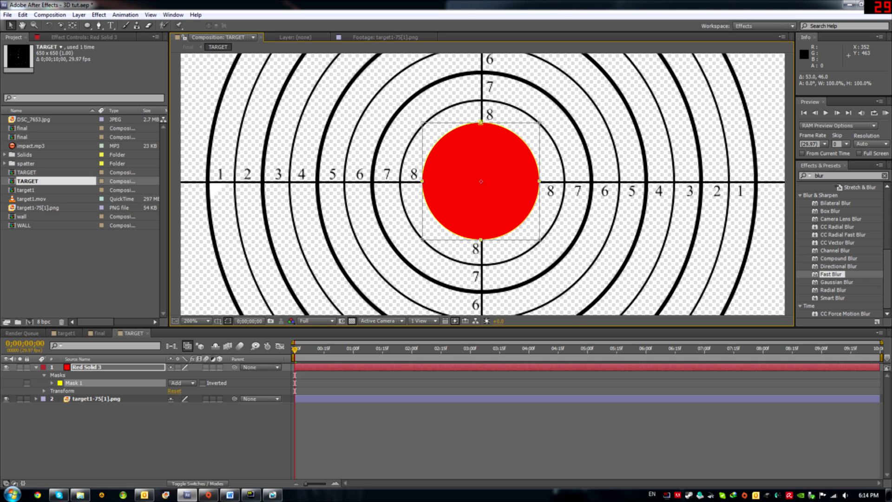
{"action": "left_click", "coordinate": [198, 483]}
{"action": "left_click", "coordinate": [96, 399]}
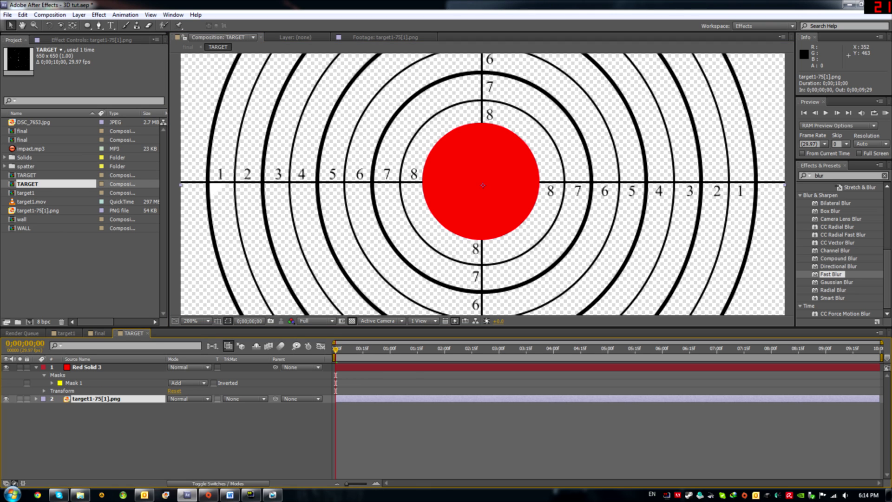
{"action": "key", "text": "ctrl+d"}
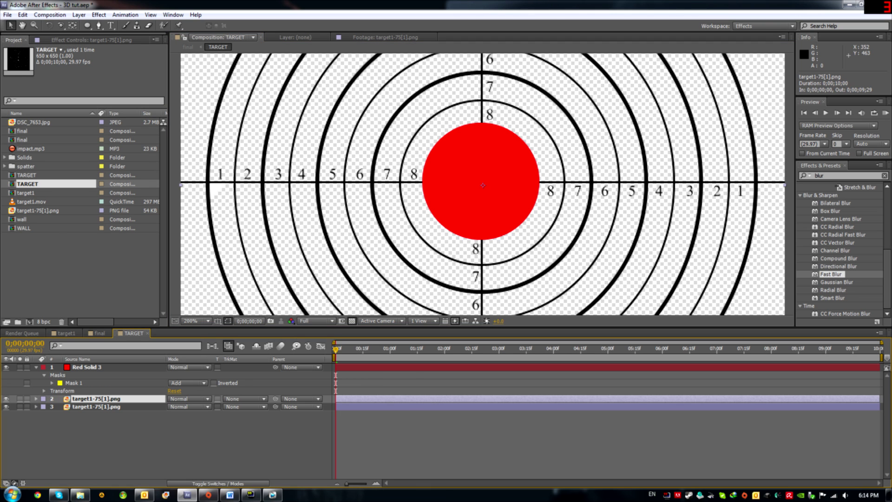
{"action": "left_click_drag", "start_coordinate": [96, 399], "coordinate": [96, 364]}
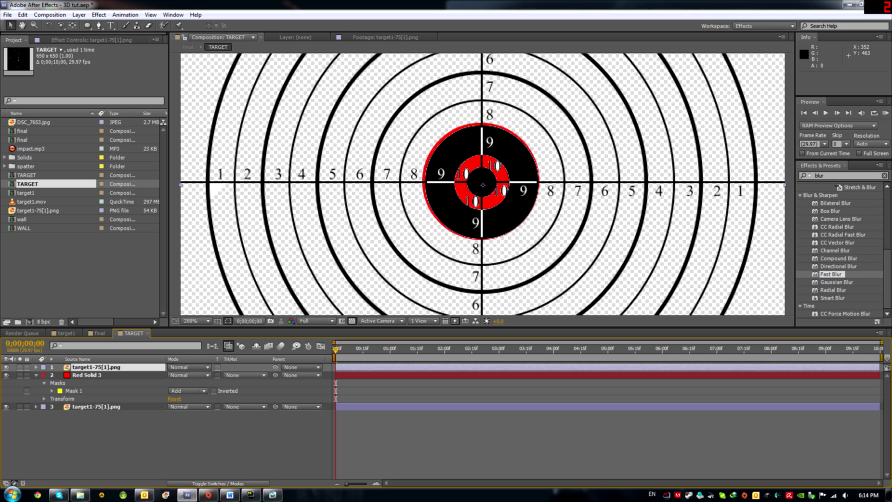
Hide the top target copy and set the red solid's blending mode to Lighten
{"action": "left_click", "coordinate": [87, 375]}
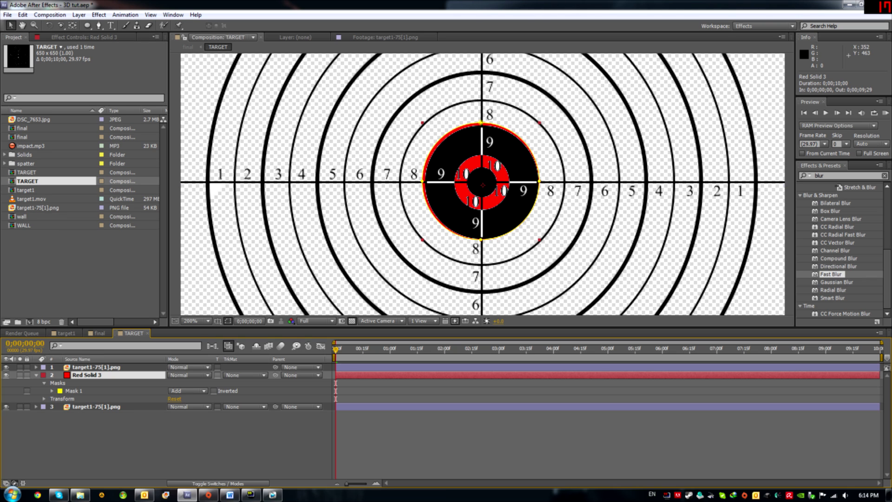
{"action": "left_click", "coordinate": [188, 375]}
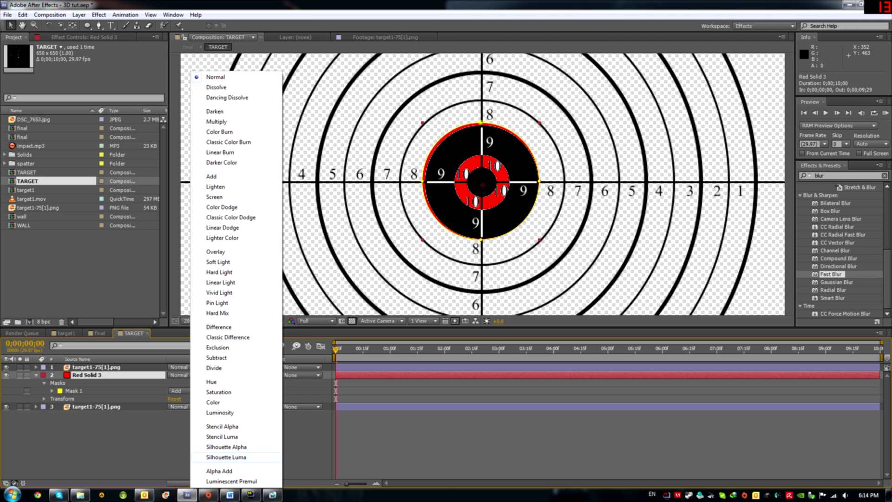
{"action": "left_click", "coordinate": [219, 412]}
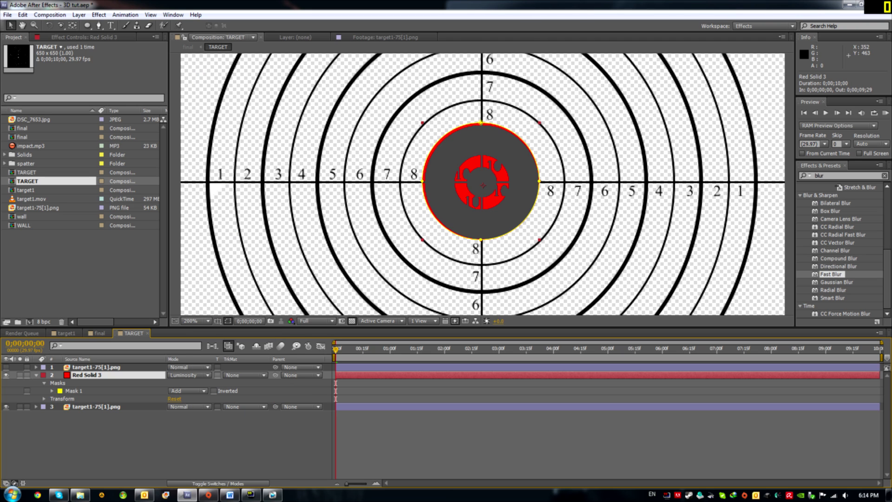
{"action": "left_click", "coordinate": [188, 375]}
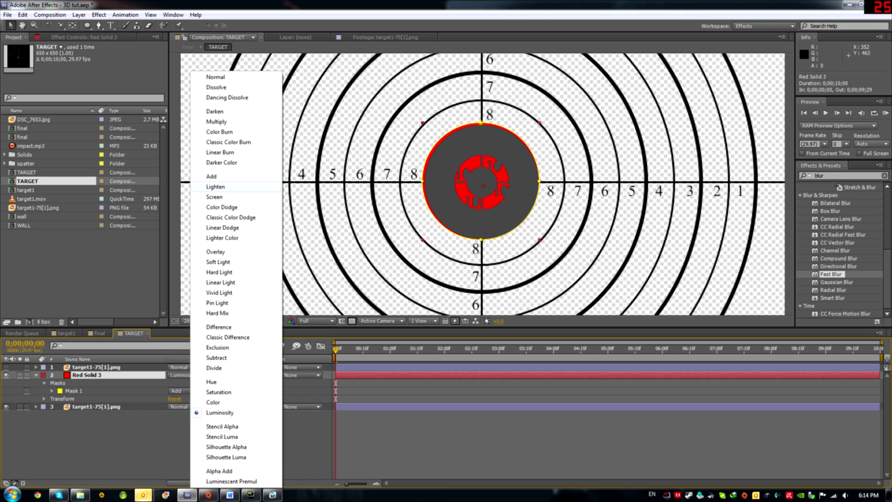
{"action": "left_click", "coordinate": [215, 186]}
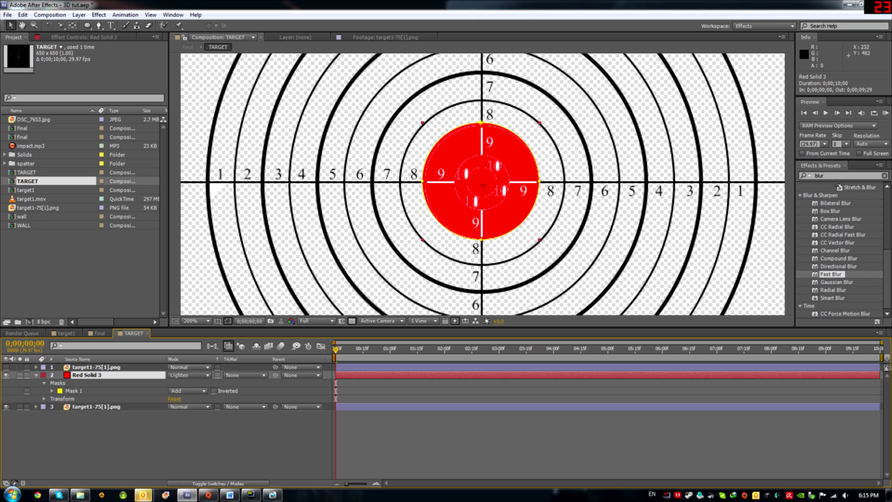
Set the red solid's track matte to Alpha Matte "target1-75[1].png" and check the recolored bullseye
{"action": "left_click", "coordinate": [244, 375]}
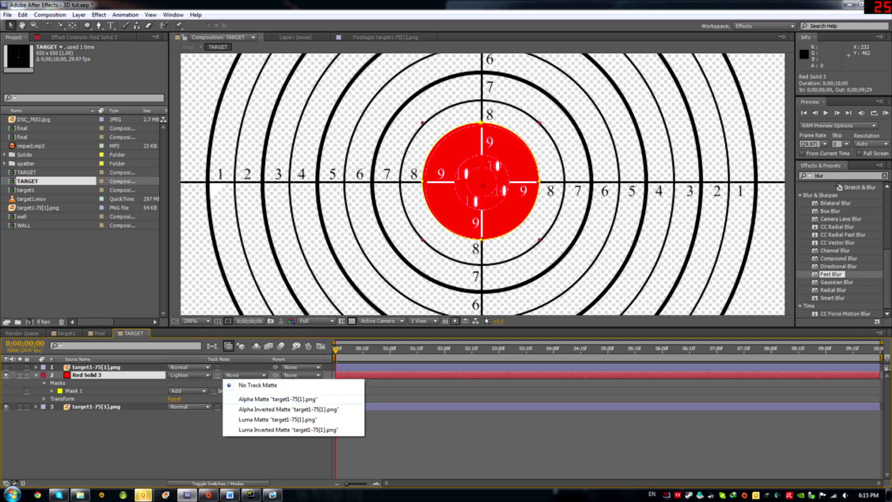
{"action": "left_click", "coordinate": [277, 399]}
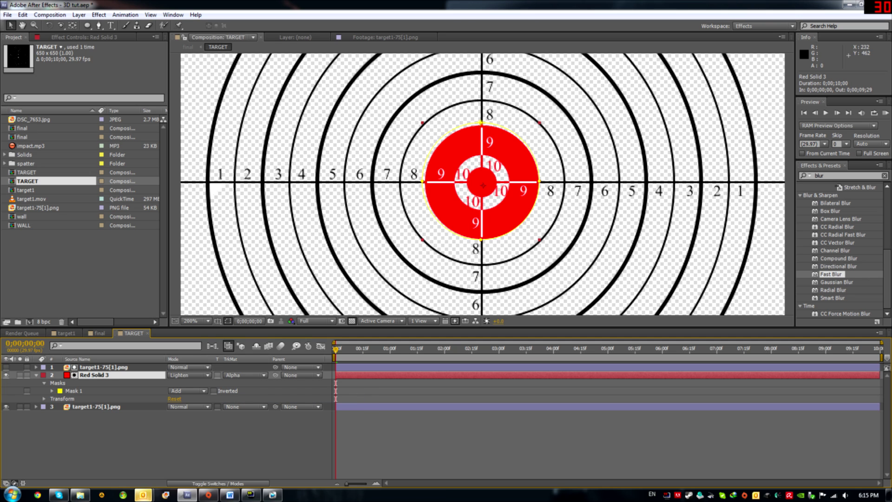
{"action": "scroll", "coordinate": [300, 307], "scroll_direction": "down", "scroll_amount": 2}
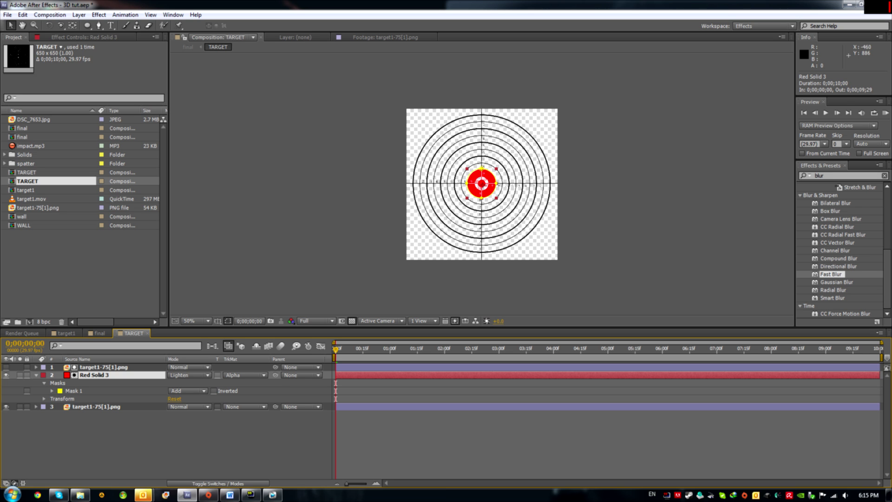
{"action": "scroll", "coordinate": [483, 185], "scroll_direction": "up", "scroll_amount": 2}
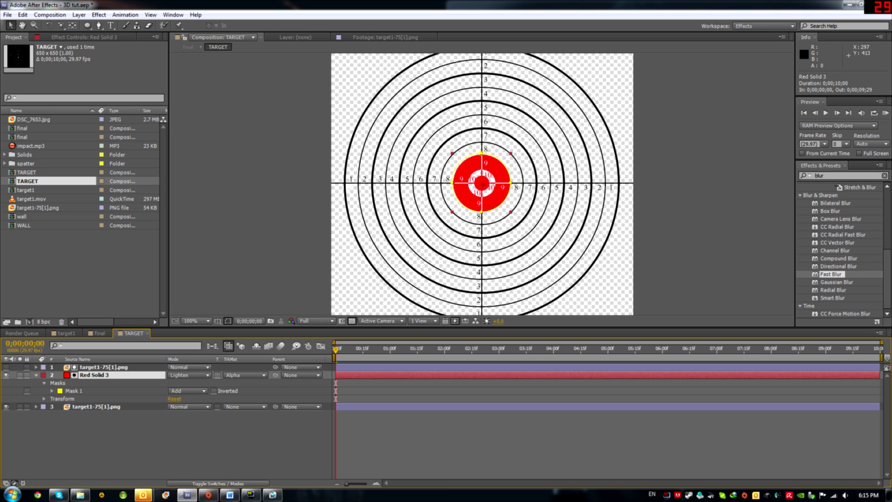
{"action": "scroll", "coordinate": [482, 185], "scroll_direction": "down", "scroll_amount": 2}
Move the TARGET layer below WALL in the final composition and rename it TARGET FRONT
{"action": "left_click", "coordinate": [98, 333]}
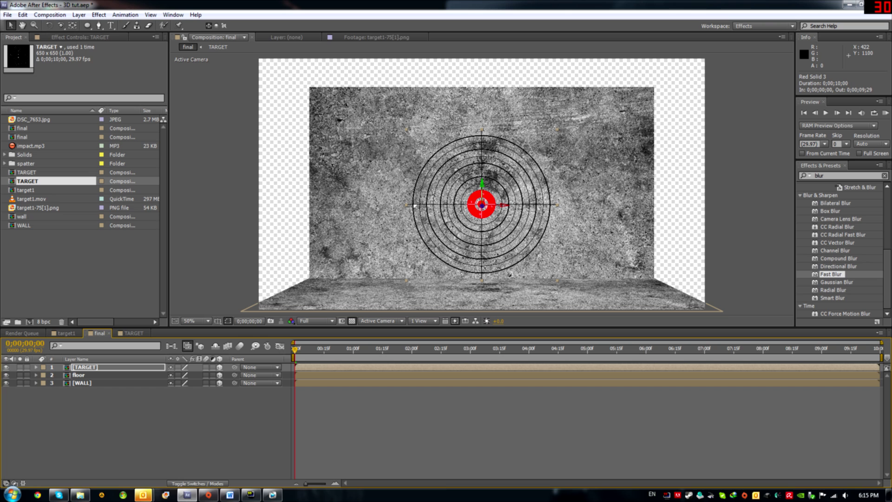
{"action": "left_click_drag", "start_coordinate": [116, 367], "coordinate": [116, 387]}
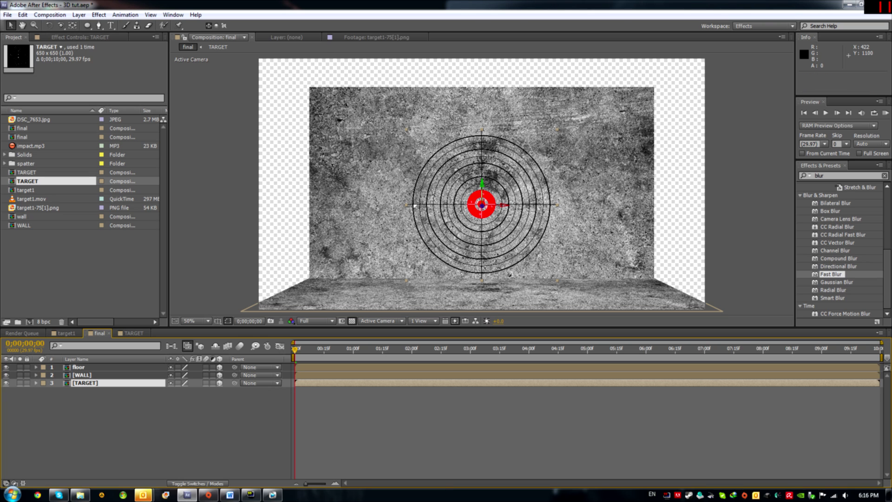
{"action": "right_click", "coordinate": [87, 383]}
{"action": "left_click", "coordinate": [112, 377]}
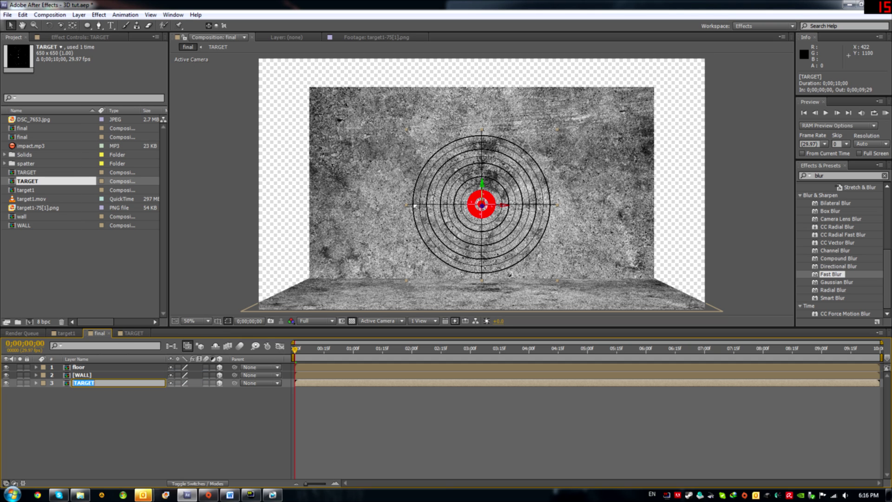
{"action": "key", "text": "Right"}
{"action": "type", "text": "FRONT"}
{"action": "key", "text": "Return"}
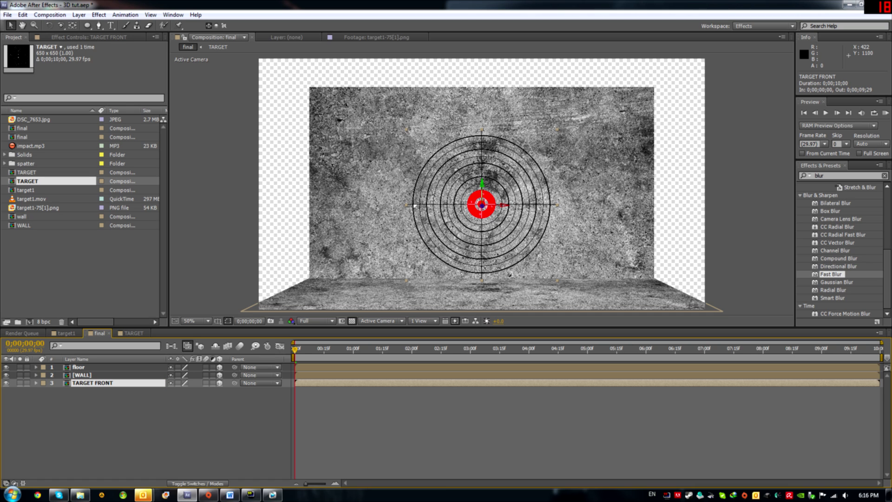
Duplicate the TARGET FRONT layer, place the copy beneath it and rename the copy TARGET SIDE
{"action": "key", "text": "ctrl+d"}
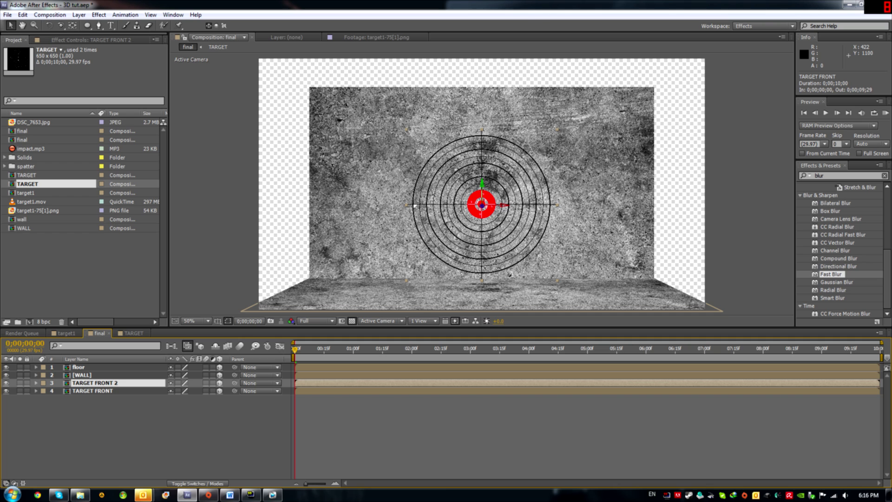
{"action": "key", "text": "ctrl+bracketleft"}
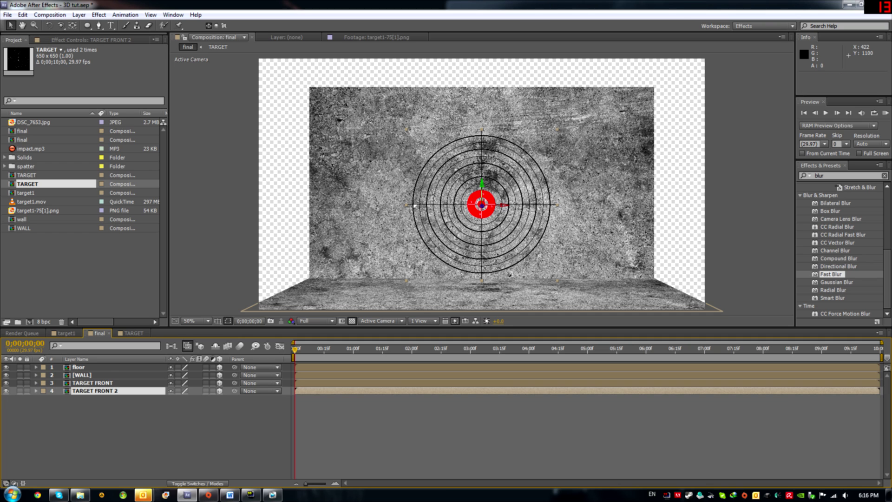
{"action": "right_click", "coordinate": [103, 391]}
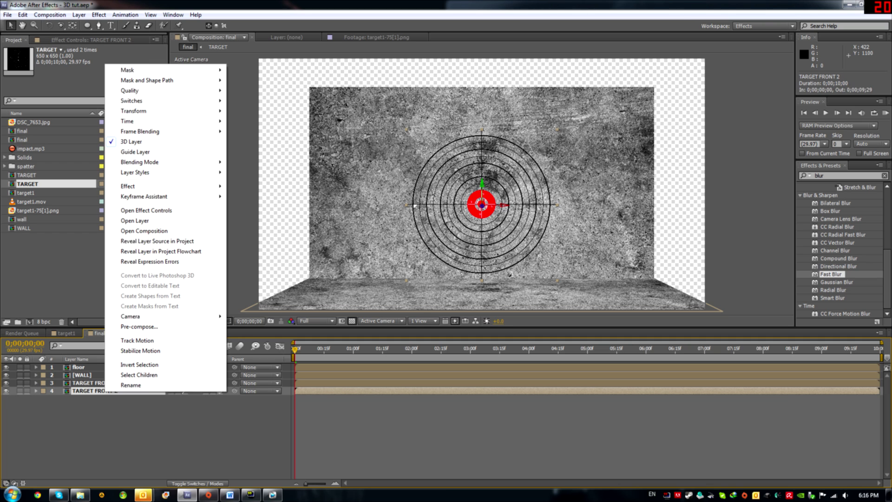
{"action": "left_click", "coordinate": [121, 389]}
{"action": "key", "text": "ctrl+shift+Left"}
{"action": "key", "text": "ctrl+shift+Left"}
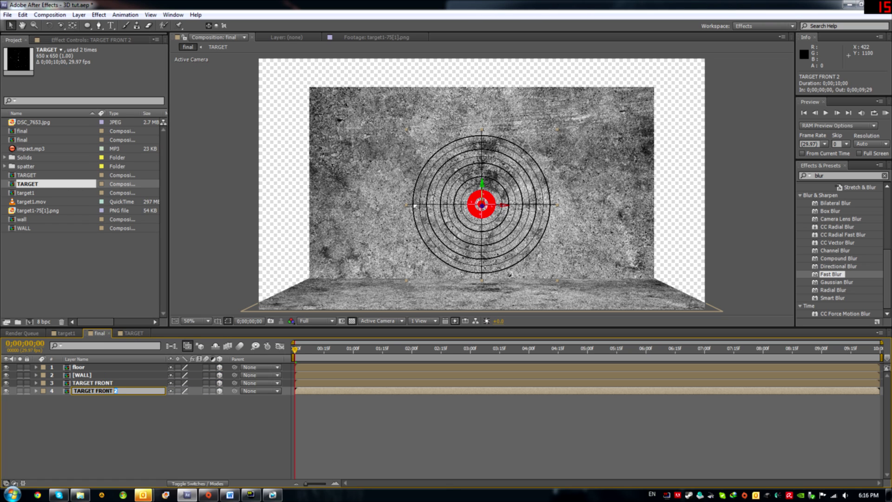
{"action": "type", "text": "SIDE"}
{"action": "key", "text": "Return"}
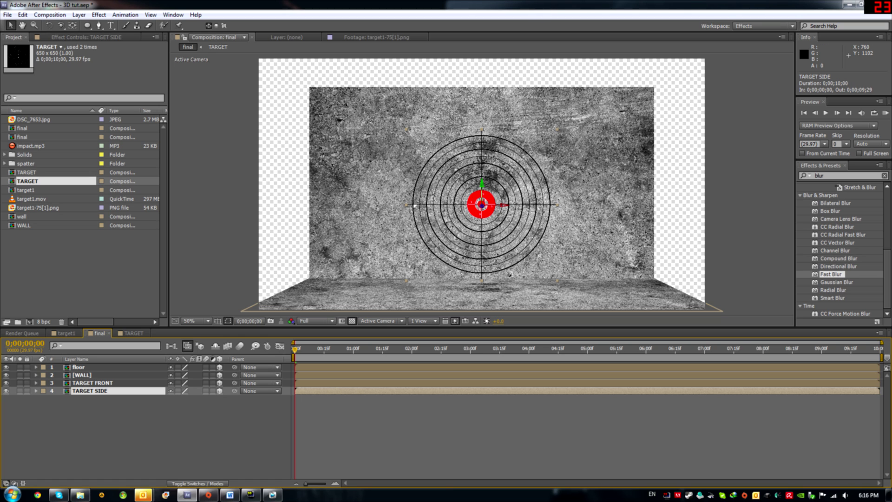
Add a null object to the final composition and rename it "target depth"
{"action": "key", "text": "F2"}
{"action": "right_click", "coordinate": [153, 414]}
{"action": "mouse_move", "coordinate": [186, 323]}
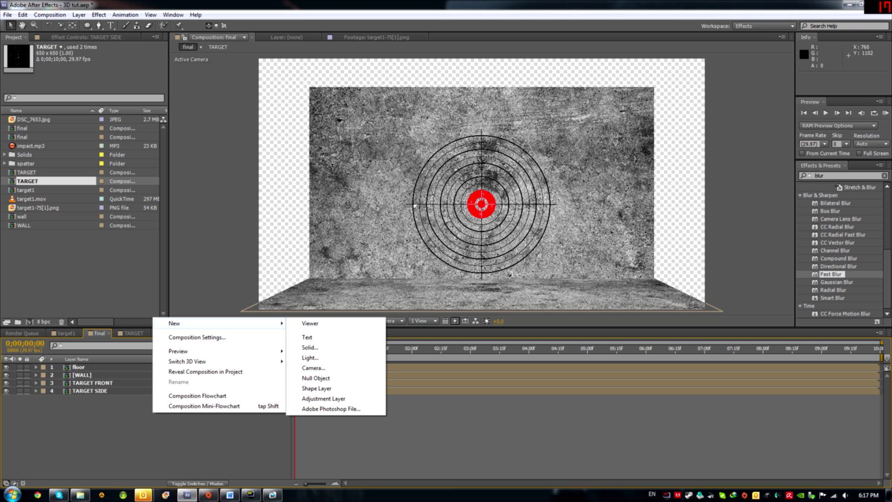
{"action": "left_click", "coordinate": [316, 378]}
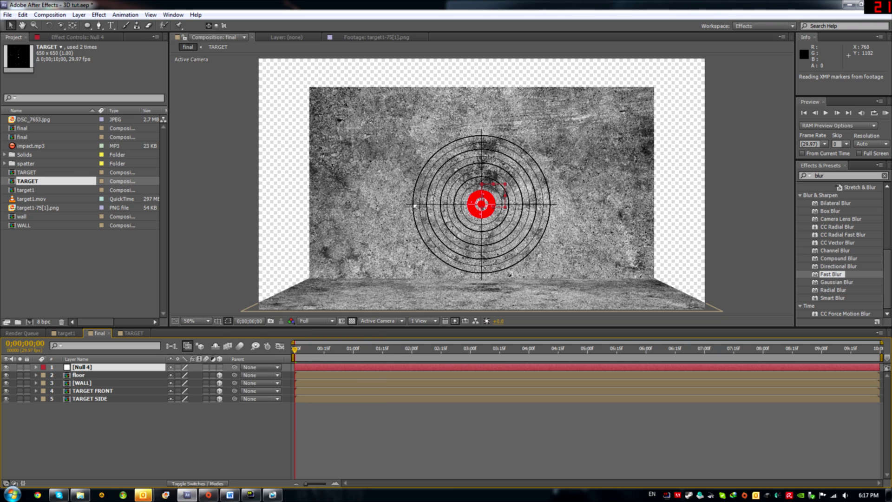
{"action": "right_click", "coordinate": [85, 366]}
{"action": "left_click", "coordinate": [109, 359]}
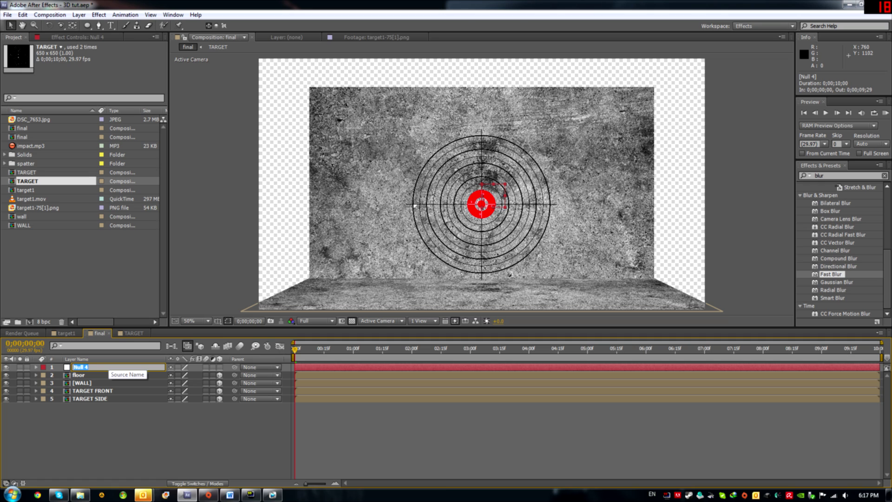
{"action": "type", "text": "target depth"}
{"action": "key", "text": "Return"}
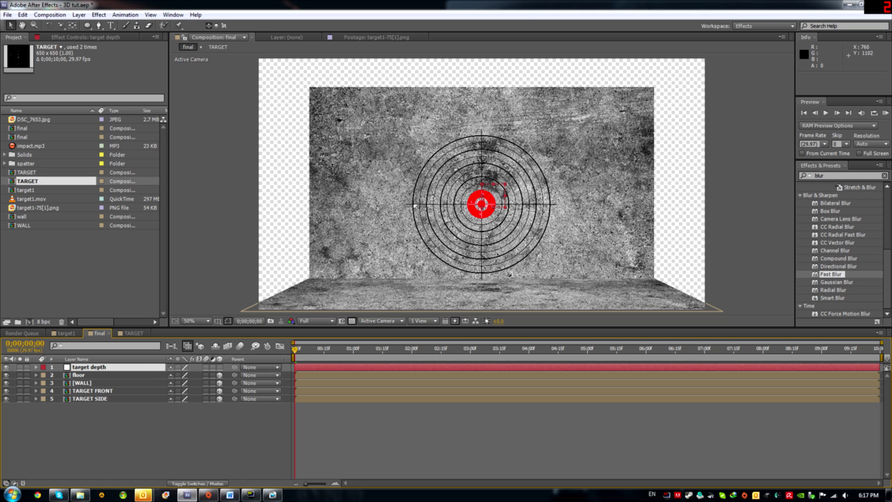
Apply the Slider Control effect to the target depth null and hide the null's visibility
{"action": "left_click", "coordinate": [845, 176]}
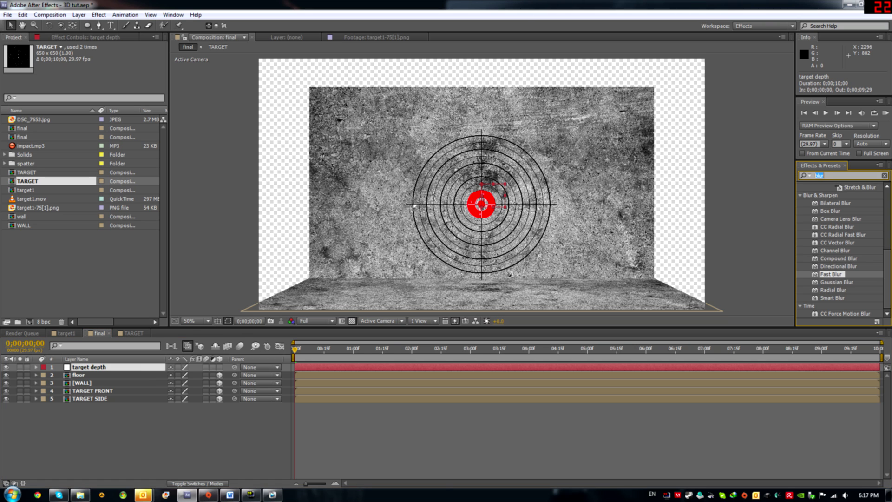
{"action": "type", "text": "slider"}
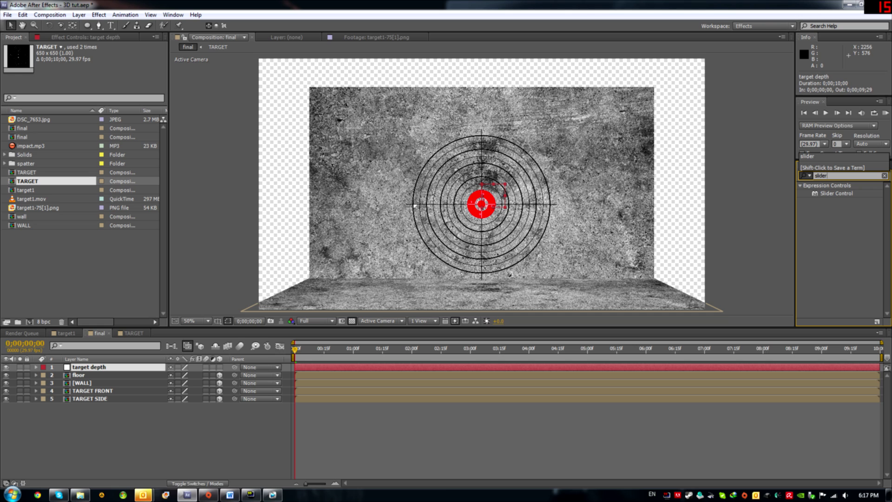
{"action": "left_click_drag", "start_coordinate": [834, 193], "coordinate": [89, 367]}
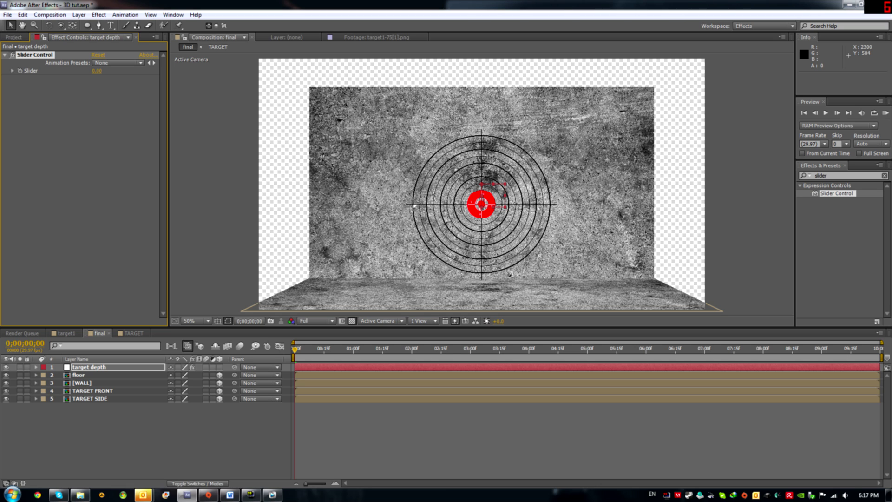
{"action": "left_click", "coordinate": [6, 367]}
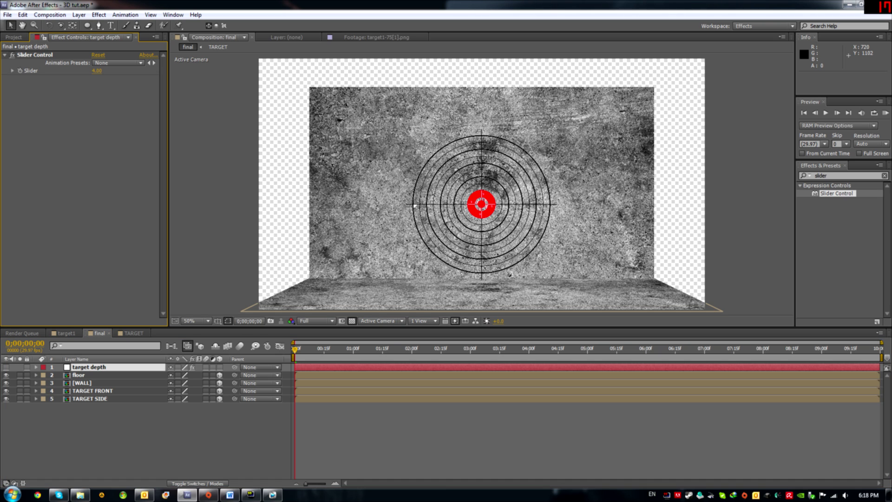
Try out a higher Slider value on the target depth null, and return it to 0
{"action": "left_click_drag", "start_coordinate": [97, 71], "coordinate": [102, 71]}
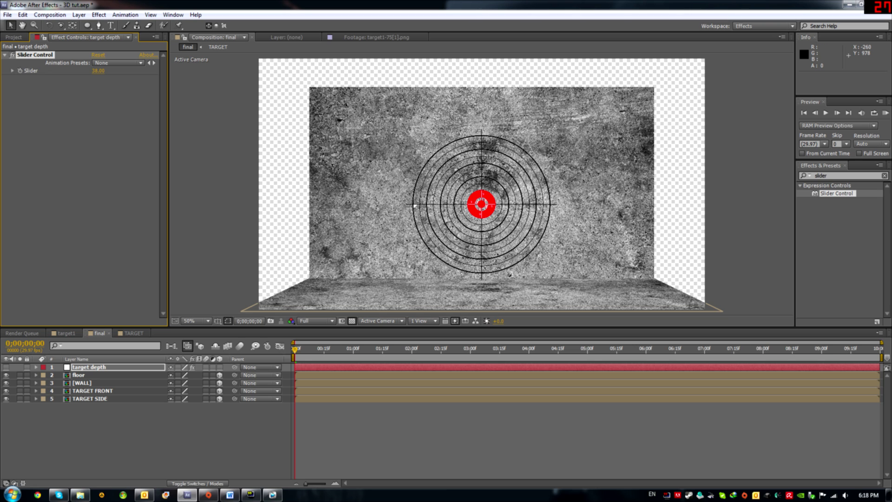
{"action": "left_click", "coordinate": [90, 399]}
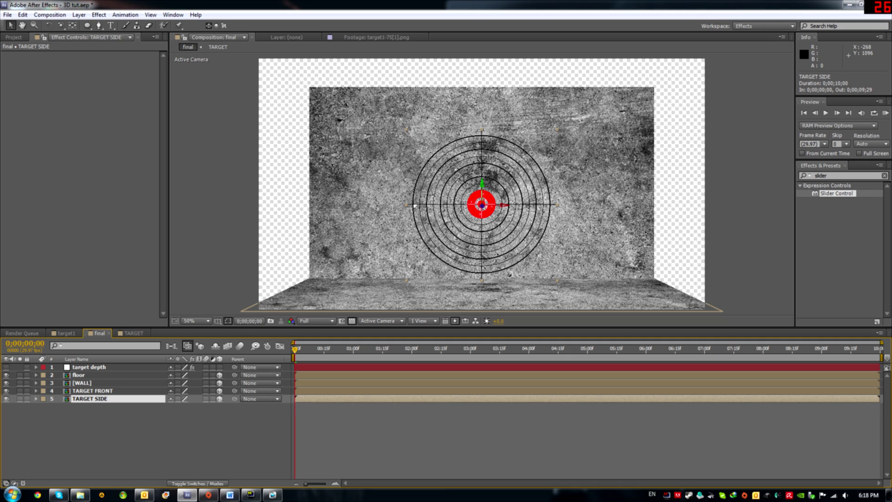
{"action": "left_click", "coordinate": [89, 367]}
{"action": "left_click", "coordinate": [98, 71]}
{"action": "type", "text": "0"}
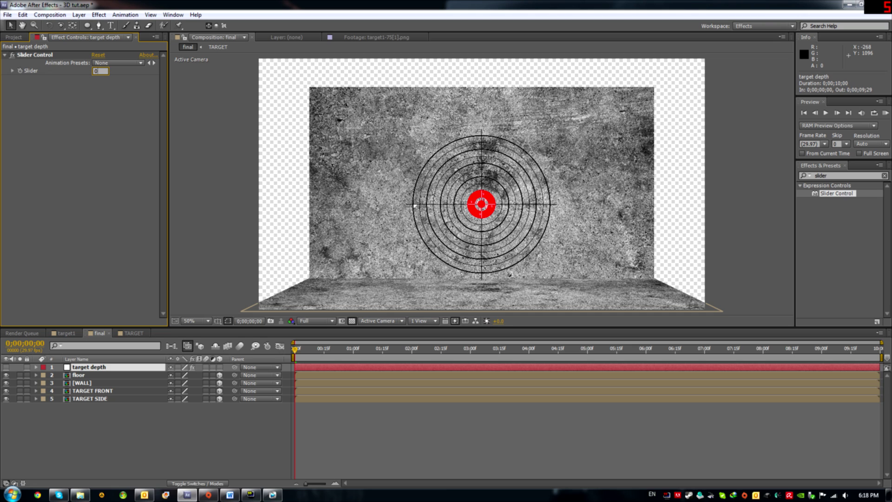
{"action": "key", "text": "Return"}
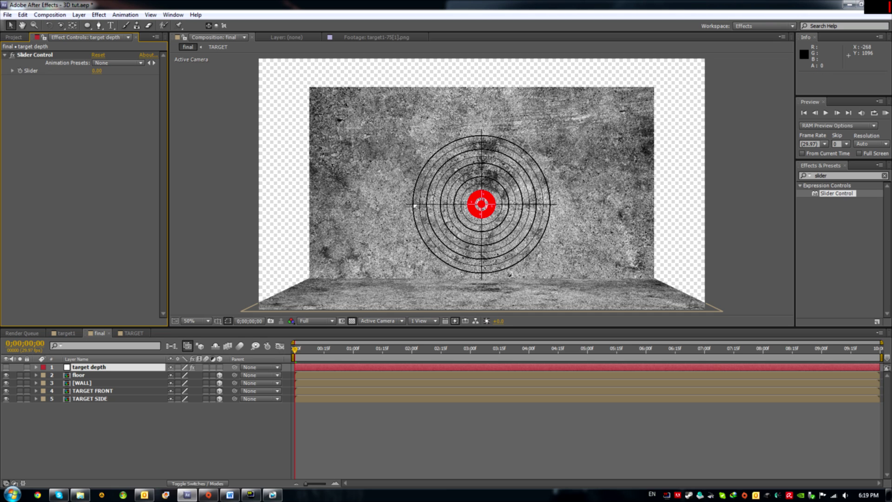
Enable an expression on the Position property of the TARGET SIDE layer
{"action": "left_click", "coordinate": [90, 399]}
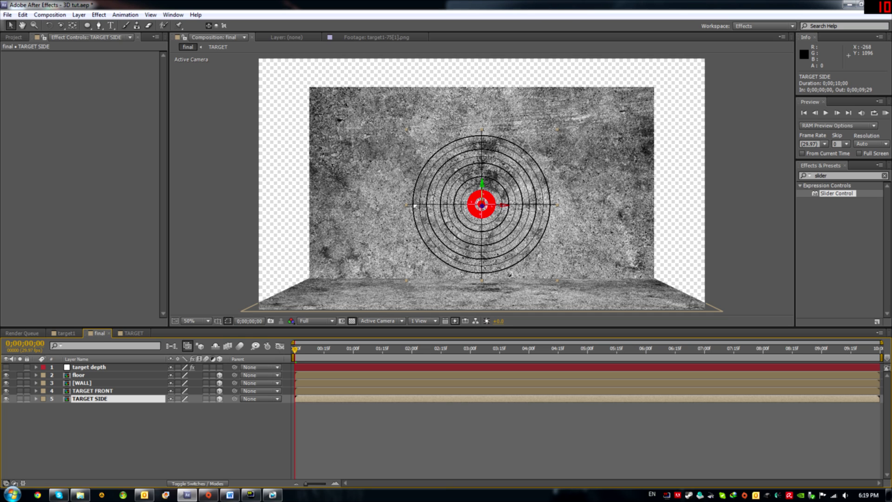
{"action": "key", "text": "p"}
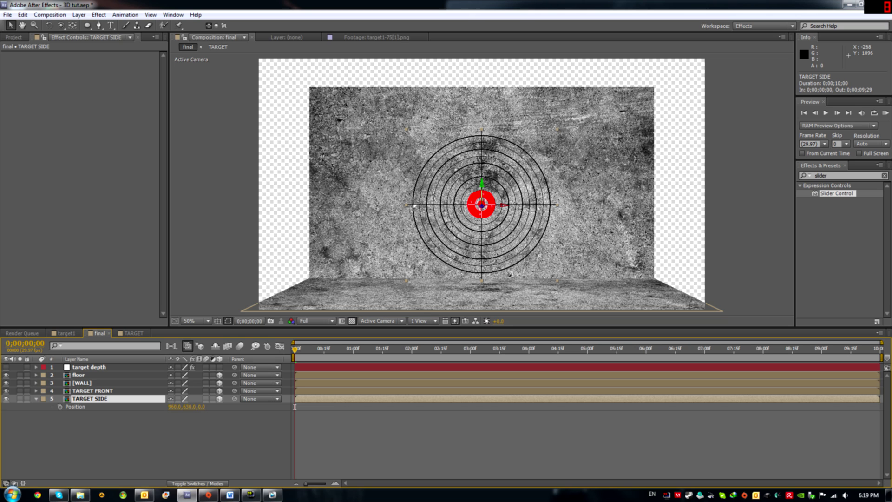
{"action": "left_click", "coordinate": [60, 407], "text": "alt"}
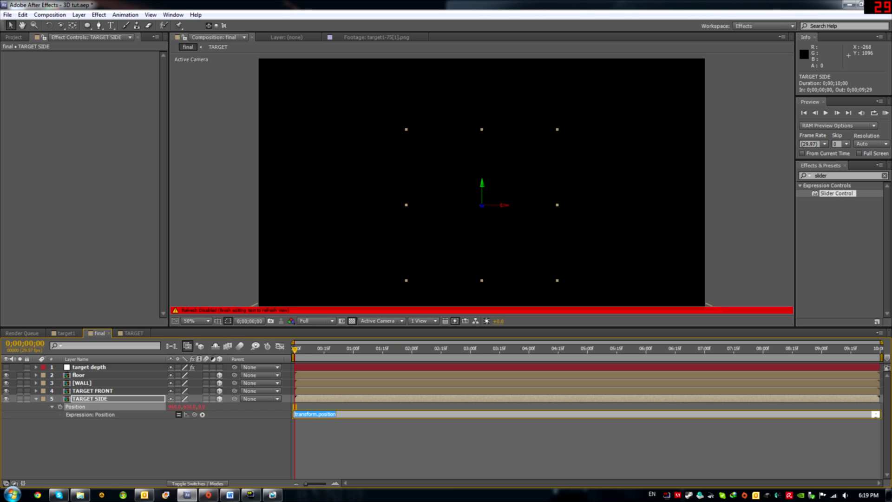
{"action": "left_click", "coordinate": [195, 447]}
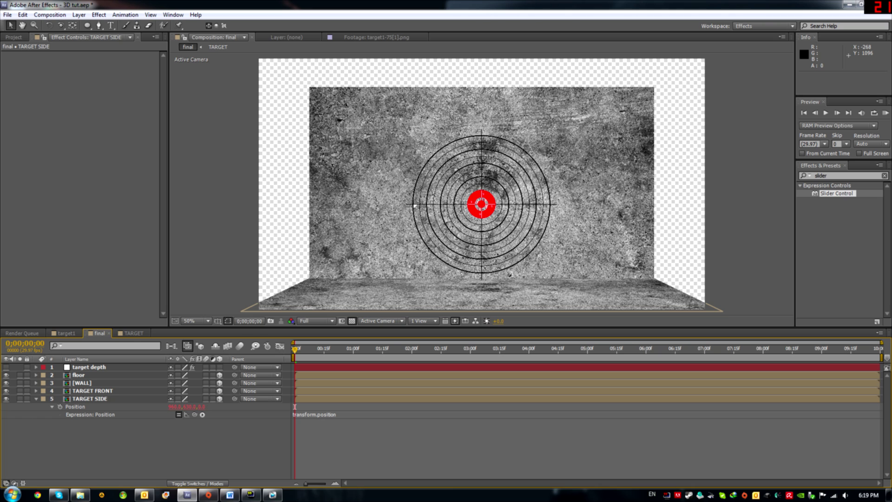
{"action": "left_click", "coordinate": [89, 399]}
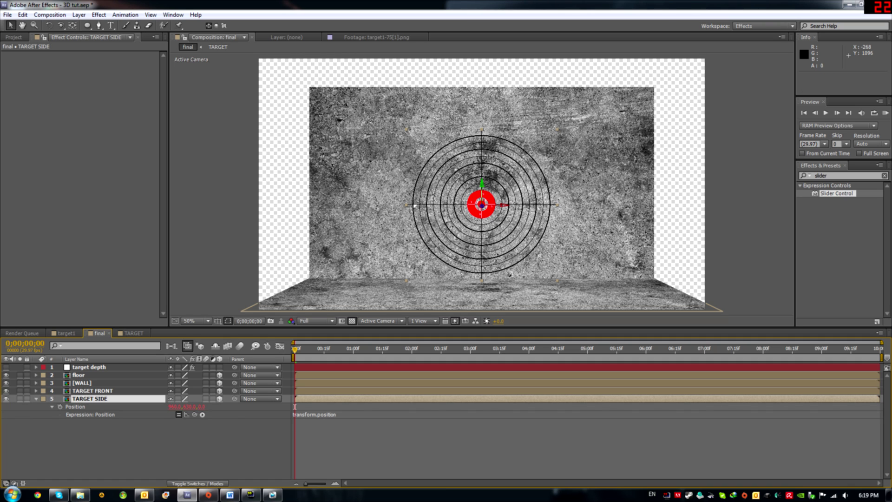
Reveal the target depth null's Slider property and TARGET FRONT's Position, and enlarge the timeline area
{"action": "left_click", "coordinate": [35, 367]}
{"action": "left_click", "coordinate": [44, 375]}
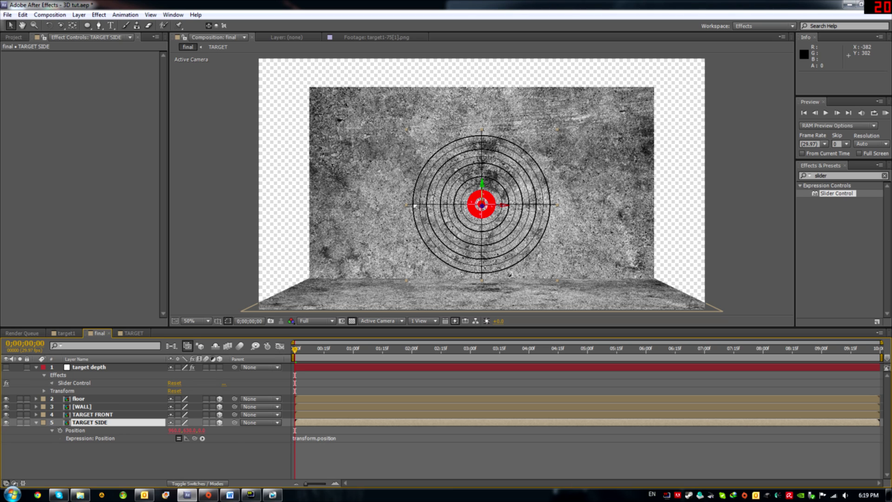
{"action": "left_click", "coordinate": [52, 383]}
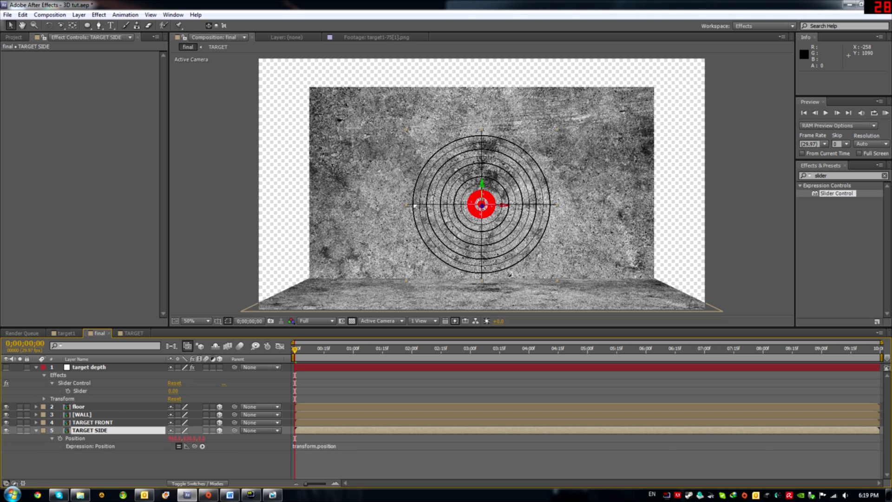
{"action": "left_click", "coordinate": [93, 422]}
{"action": "key", "text": "p"}
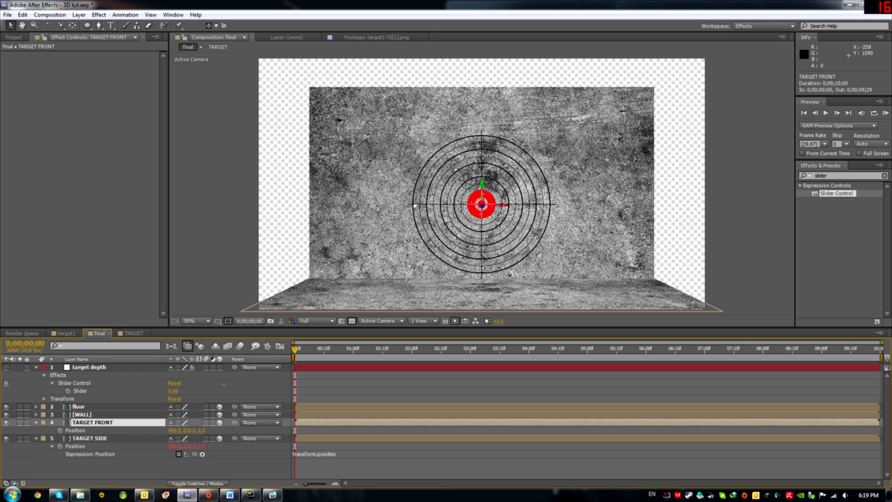
{"action": "left_click_drag", "start_coordinate": [130, 328], "coordinate": [130, 282]}
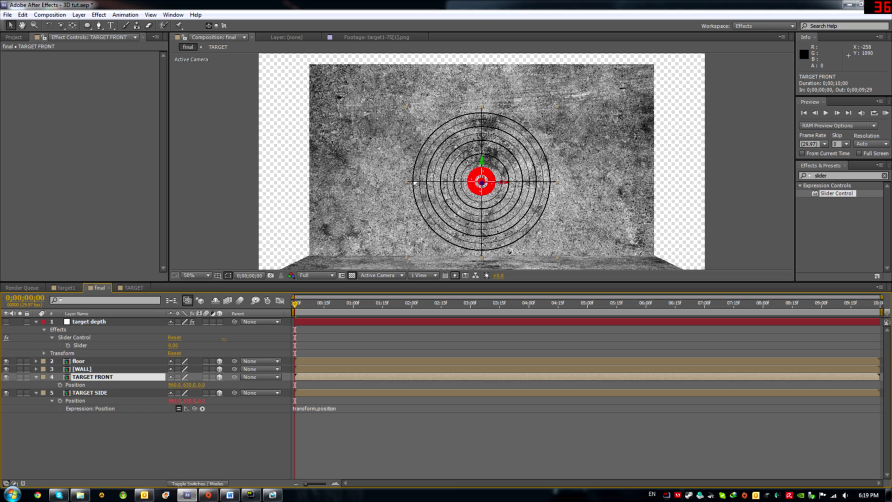
Set TARGET SIDE's Position expression to TARGET FRONT's position plus the target depth null's Slider value
{"action": "left_click", "coordinate": [315, 408]}
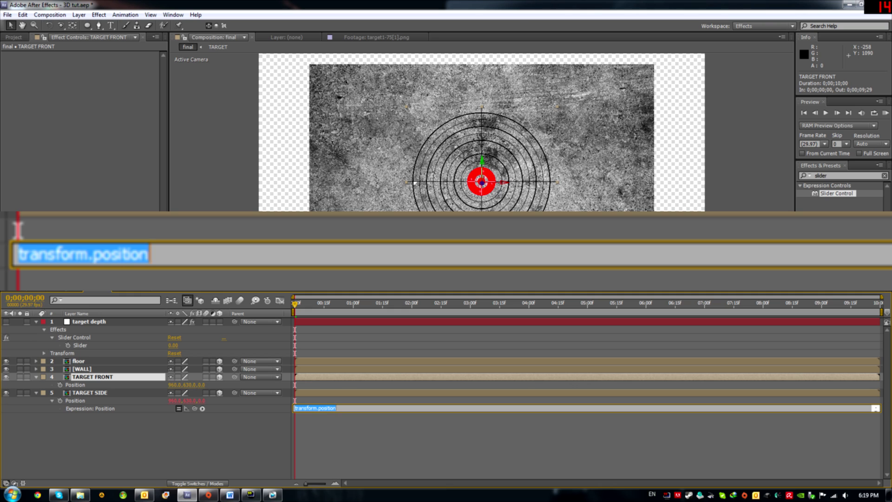
{"action": "left_click_drag", "start_coordinate": [195, 409], "coordinate": [75, 386]}
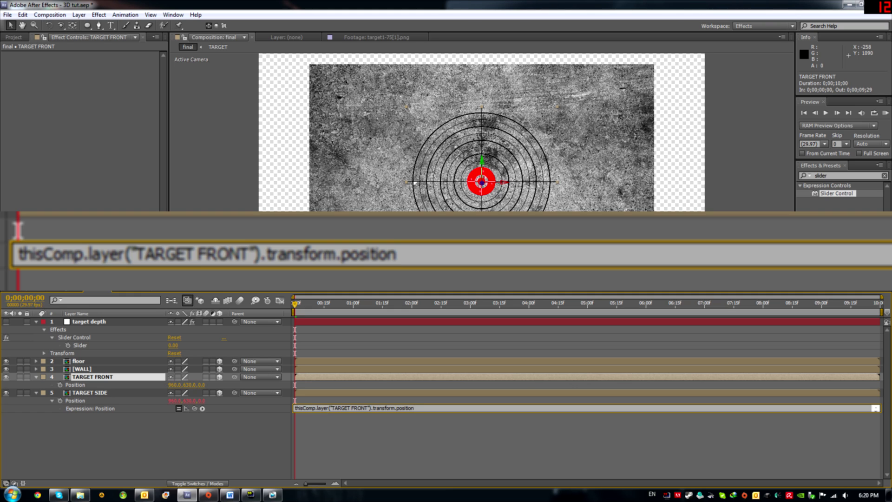
{"action": "type", "text": "+"}
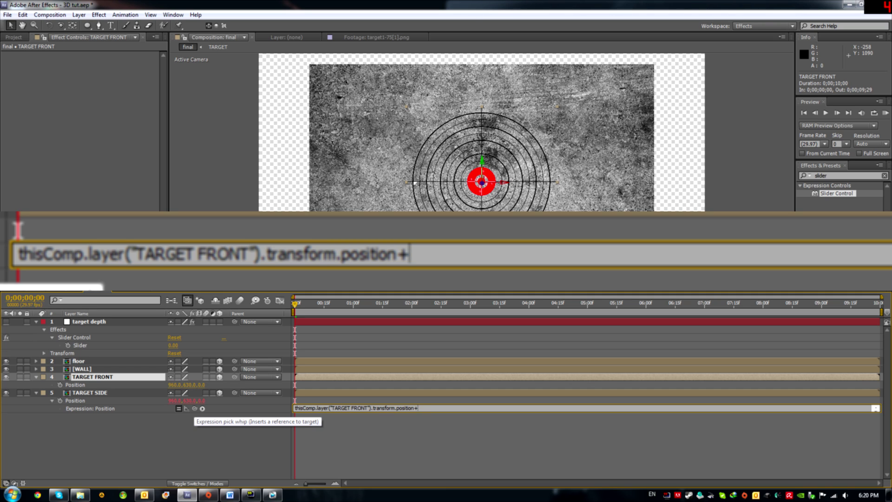
{"action": "left_click_drag", "start_coordinate": [195, 408], "coordinate": [80, 345]}
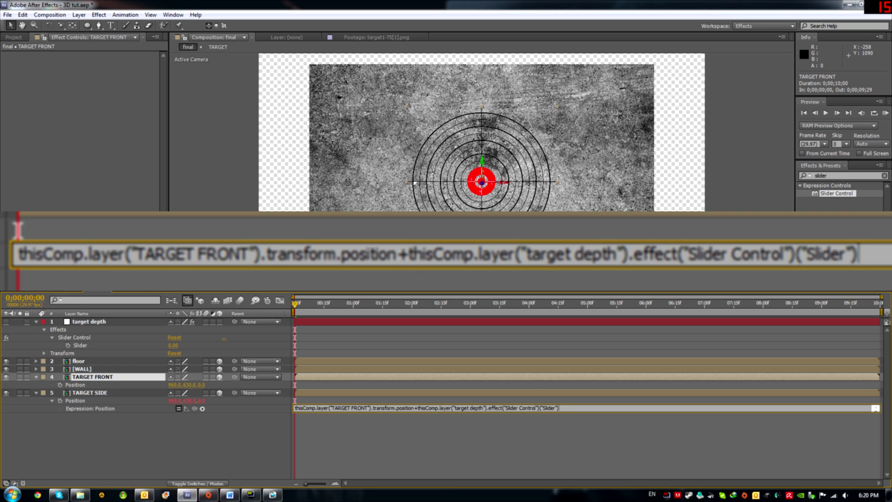
Replace the "TARGET FRONT" layer reference in TARGET SIDE's Position expression with index-1
{"action": "left_click", "coordinate": [365, 408]}
{"action": "key", "text": "Right"}
{"action": "key", "text": "Right"}
{"action": "key", "text": "ctrl+shift+Left"}
{"action": "key", "text": "ctrl+shift+Left"}
{"action": "key", "text": "ctrl+shift+Left"}
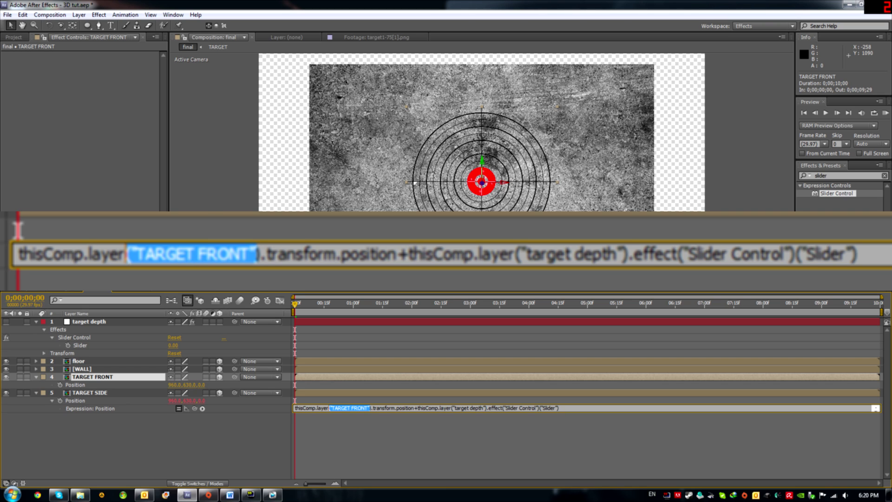
{"action": "key", "text": "BackSpace"}
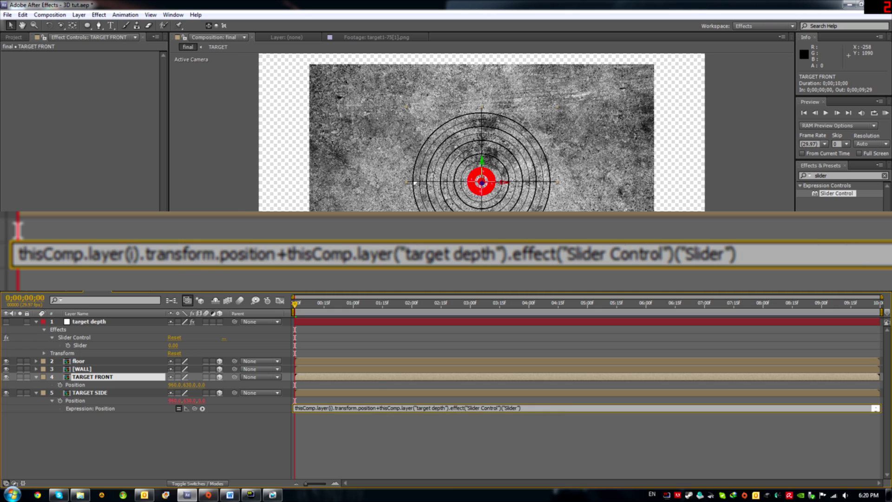
{"action": "type", "text": "index-1"}
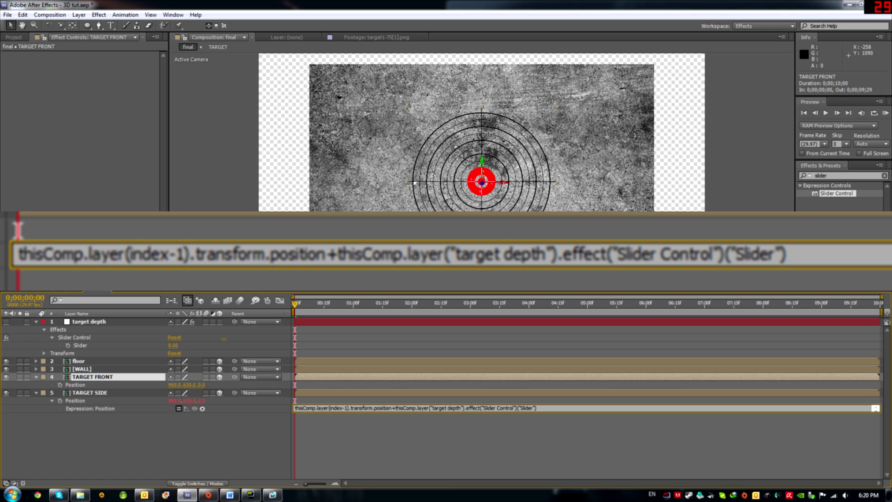
{"action": "left_click_drag", "start_coordinate": [395, 408], "coordinate": [537, 408]}
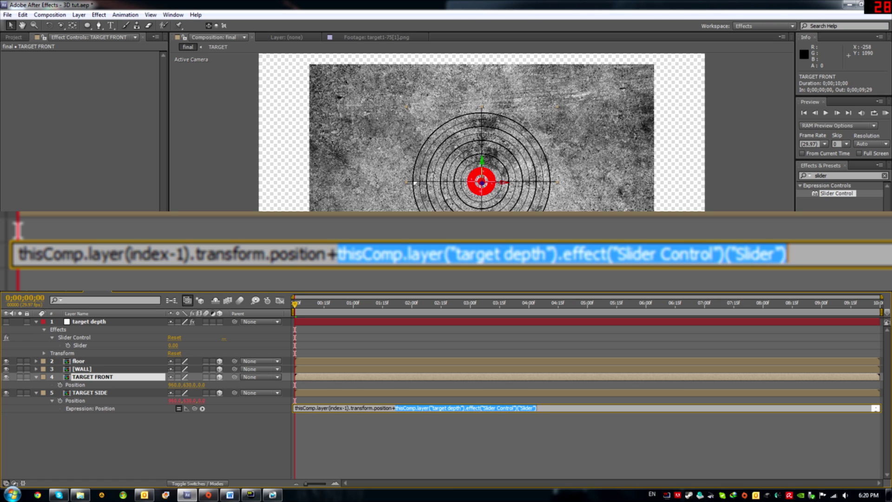
{"action": "left_click", "coordinate": [394, 408]}
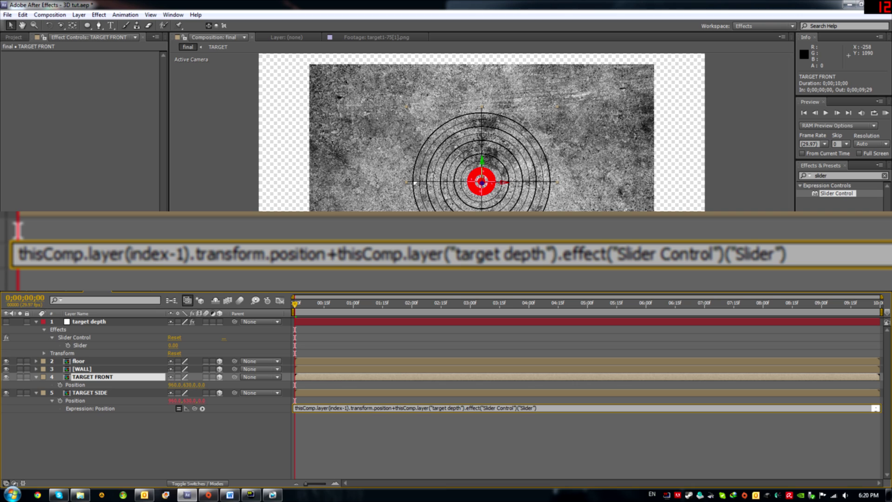
Wrap the slider reference in TARGET SIDE's Position expression in an array, [0,0,slider], so it offsets only the Z axis
{"action": "type", "text": "["}
{"action": "type", "text": "0,"}
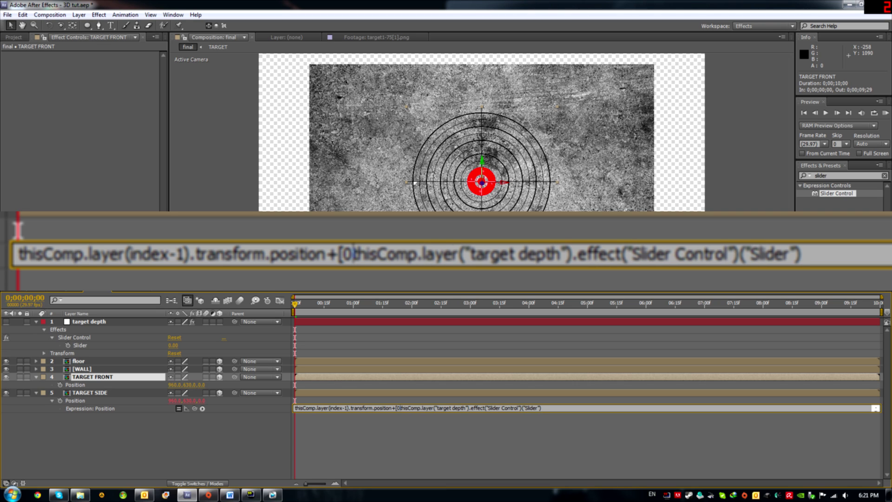
{"action": "type", "text": "0,"}
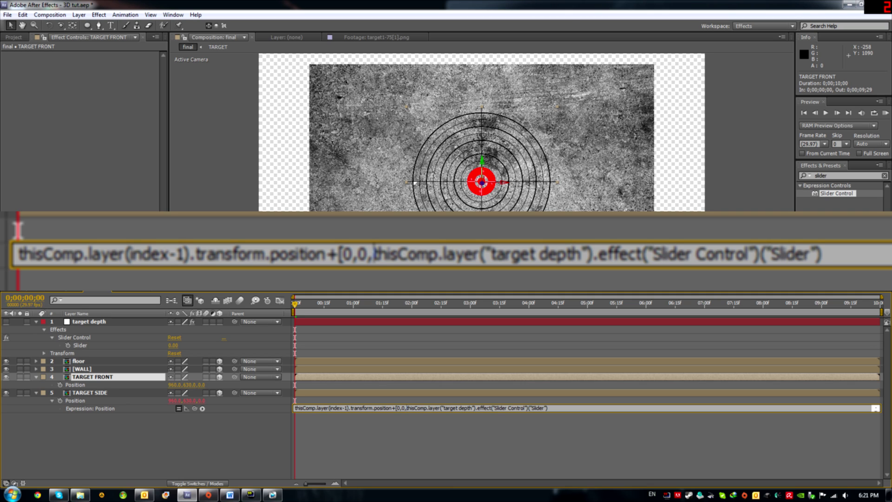
{"action": "left_click", "coordinate": [549, 408]}
{"action": "type", "text": "]"}
{"action": "left_click", "coordinate": [295, 401]}
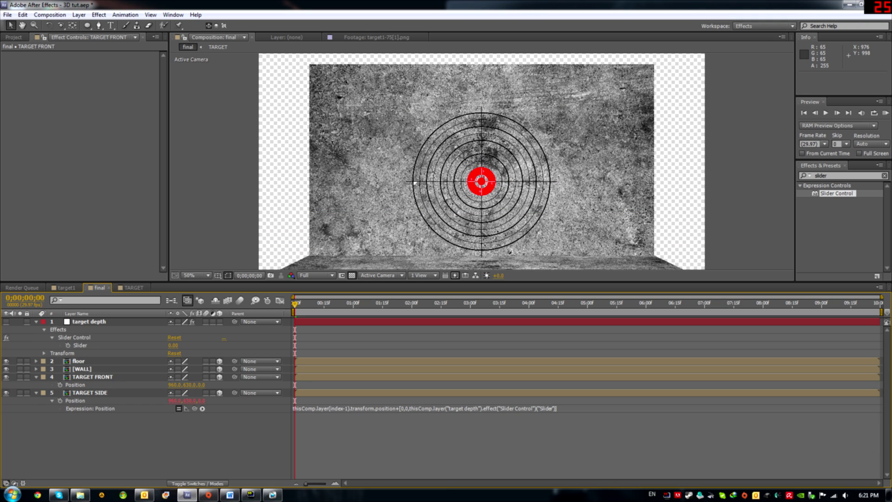
Add a two-node camera with the 35mm preset and orbit it to view the target obliquely from above
{"action": "right_click", "coordinate": [127, 358]}
{"action": "mouse_move", "coordinate": [153, 364]}
{"action": "left_click", "coordinate": [288, 408]}
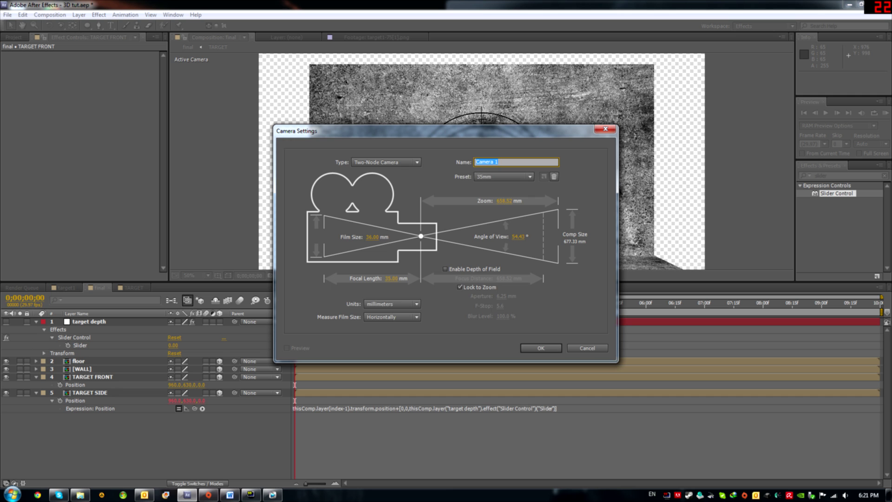
{"action": "key", "text": "Return"}
{"action": "key", "text": "c"}
{"action": "left_click_drag", "start_coordinate": [415, 183], "coordinate": [442, 151]}
{"action": "left_click_drag", "start_coordinate": [435, 283], "coordinate": [435, 283]}
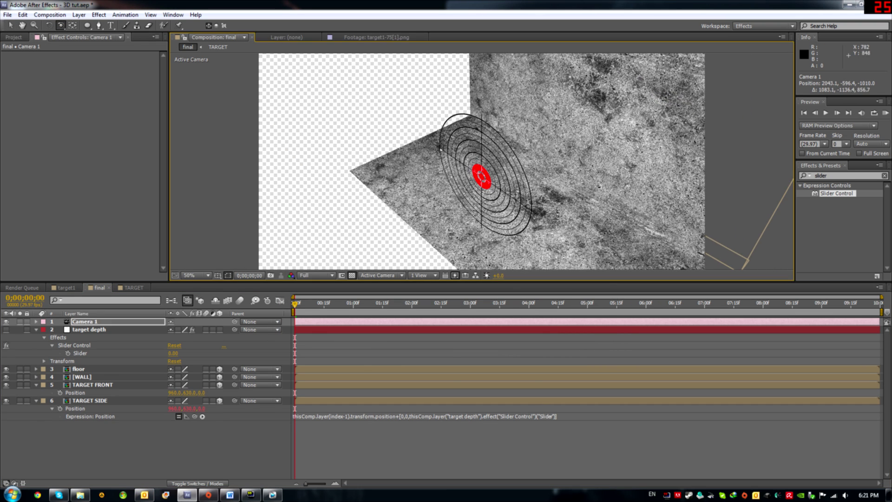
{"action": "left_click_drag", "start_coordinate": [432, 239], "coordinate": [422, 239]}
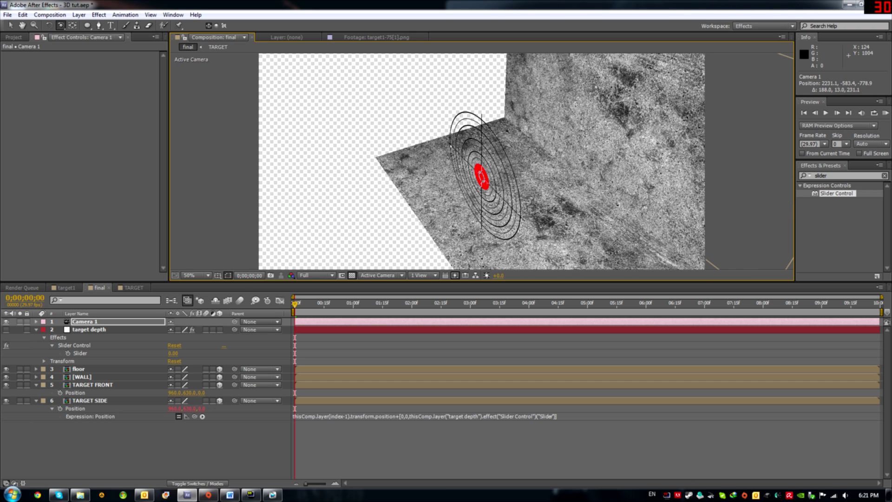
Duplicate the TARGET SIDE layer repeatedly, up to TARGET SIDE 20
{"action": "left_click", "coordinate": [89, 400]}
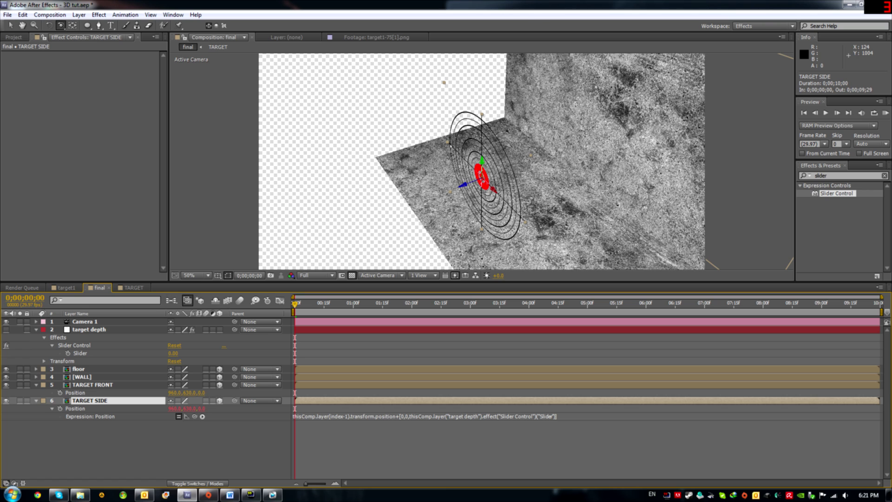
{"action": "key", "text": "ctrl+d"}
{"action": "key", "text": "ctrl+d"}
{"action": "key", "text": "ctrl+d"}
{"action": "key", "text": "ctrl+d"}
{"action": "key", "text": "ctrl+d"}
{"action": "key", "text": "ctrl+d"}
{"action": "key", "text": "ctrl+d"}
{"action": "key", "text": "ctrl+d"}
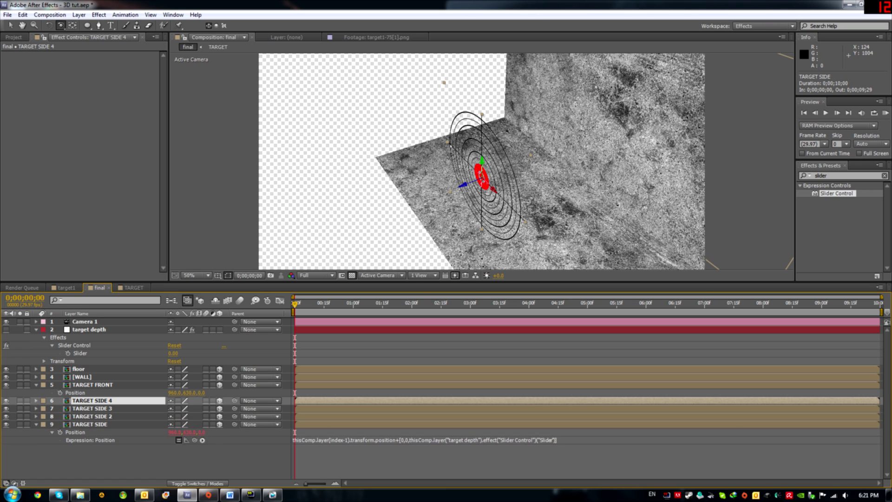
{"action": "key", "text": "ctrl+d"}
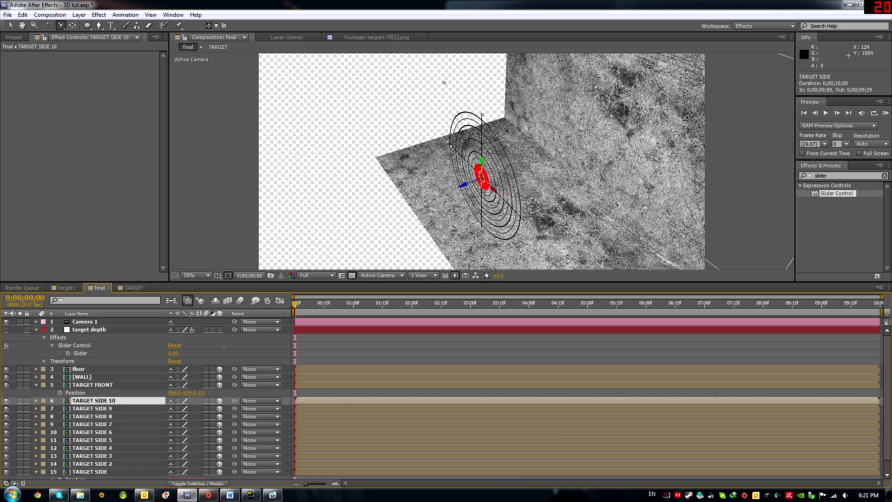
{"action": "key", "text": "ctrl+d"}
{"action": "key", "text": "ctrl+d"}
{"action": "key", "text": "ctrl+d"}
{"action": "key", "text": "ctrl+d"}
{"action": "key", "text": "ctrl+d"}
{"action": "key", "text": "ctrl+d"}
{"action": "key", "text": "ctrl+d"}
{"action": "key", "text": "ctrl+d"}
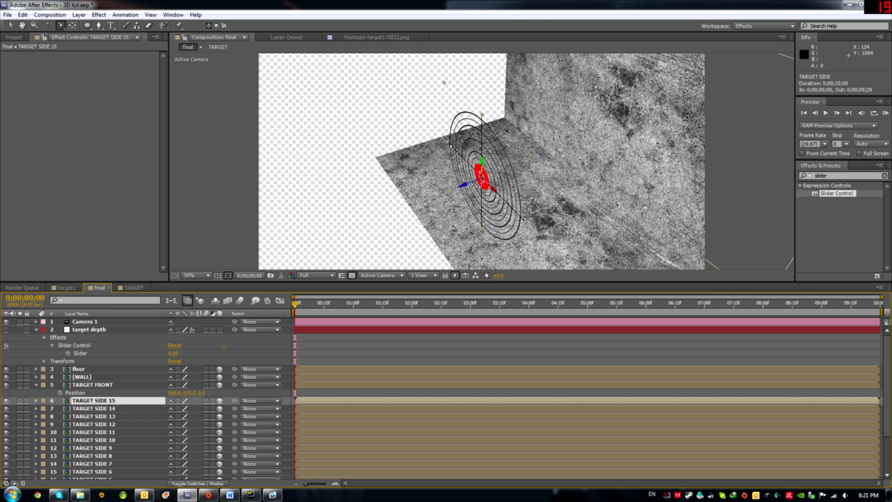
{"action": "key", "text": "ctrl+d"}
{"action": "key", "text": "ctrl+d"}
{"action": "key", "text": "ctrl+d"}
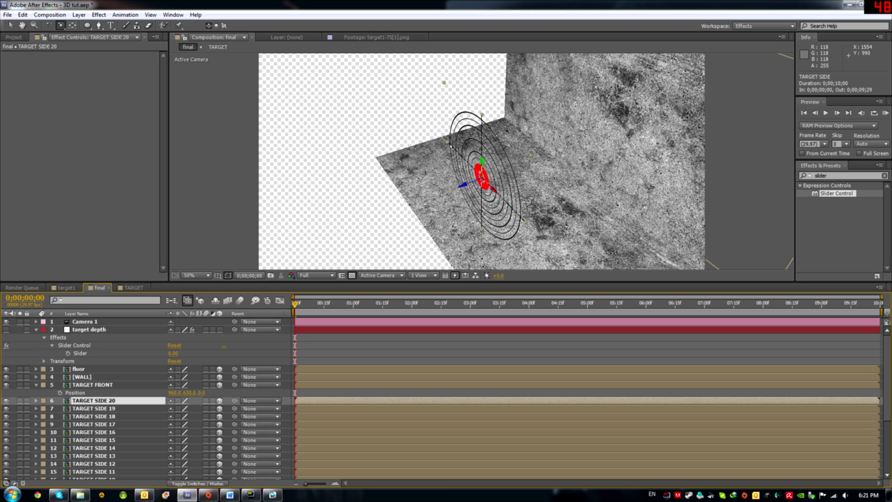
Set the target depth null's Slider to 5 and take a closer look at the extruded target
{"action": "left_click", "coordinate": [80, 353]}
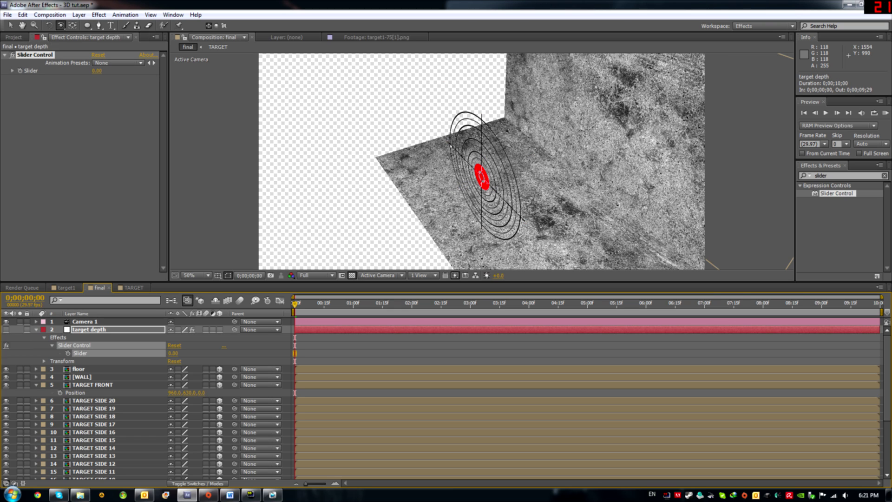
{"action": "left_click", "coordinate": [173, 353]}
{"action": "key", "text": "Return"}
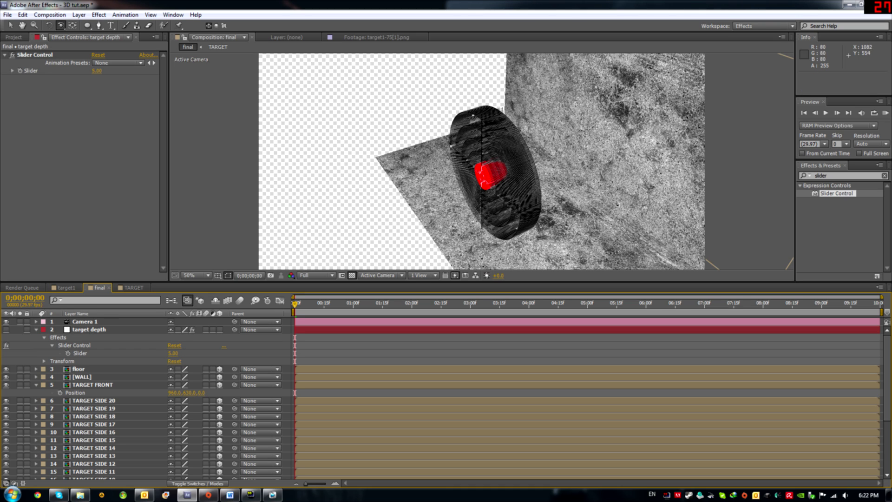
{"action": "scroll", "coordinate": [483, 158], "scroll_direction": "up", "scroll_amount": 2}
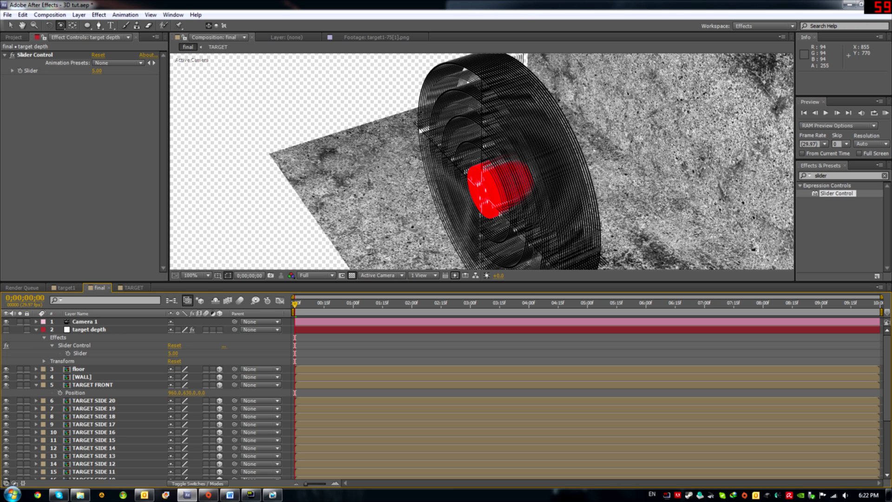
Try target depth Slider values of 2 and 8, and return the Slider to 5
{"action": "left_click_drag", "start_coordinate": [173, 354], "coordinate": [165, 353]}
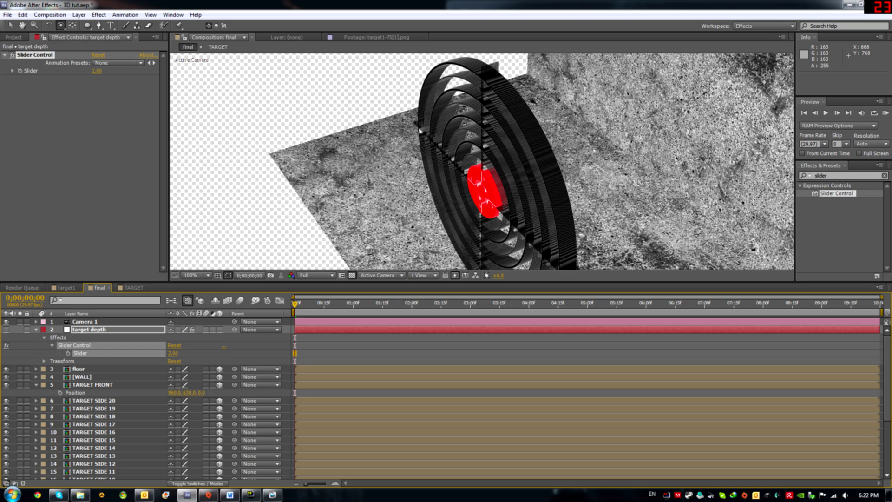
{"action": "left_click_drag", "start_coordinate": [173, 353], "coordinate": [173, 354]}
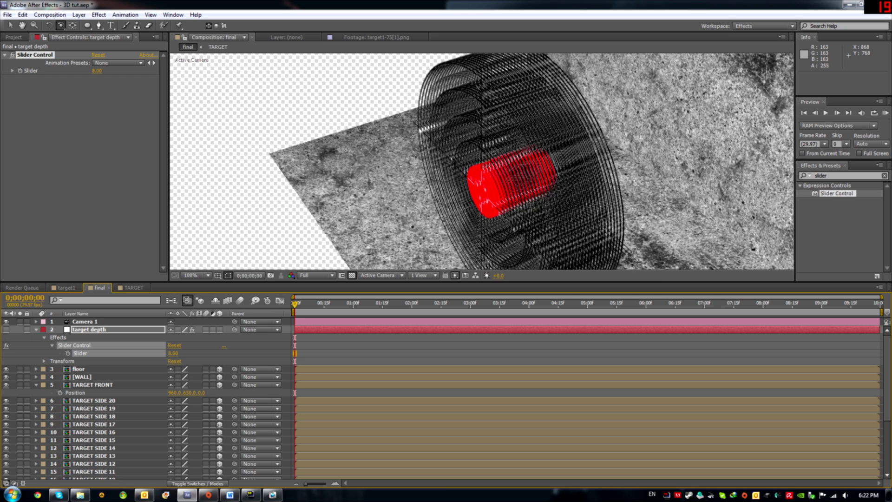
{"action": "left_click_drag", "start_coordinate": [173, 354], "coordinate": [173, 354]}
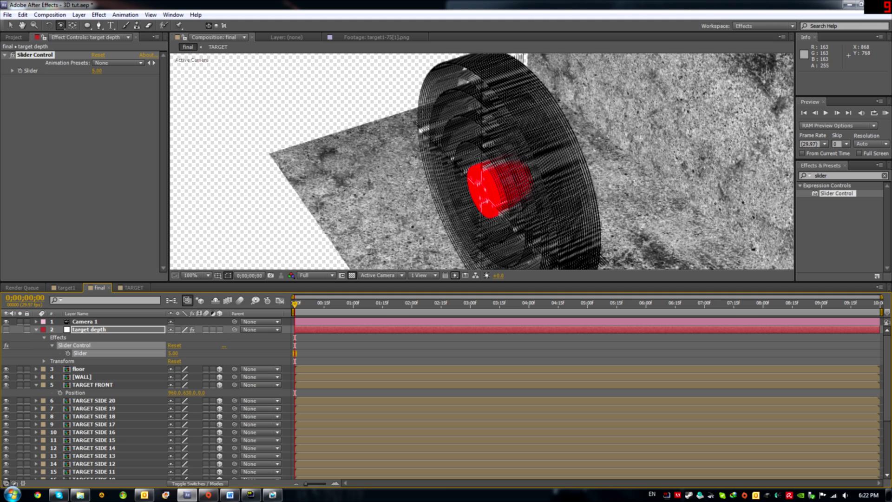
Delete the duplicated layers TARGET SIDE 20 through TARGET SIDE 2, keeping only the original TARGET SIDE
{"action": "left_click", "coordinate": [93, 401]}
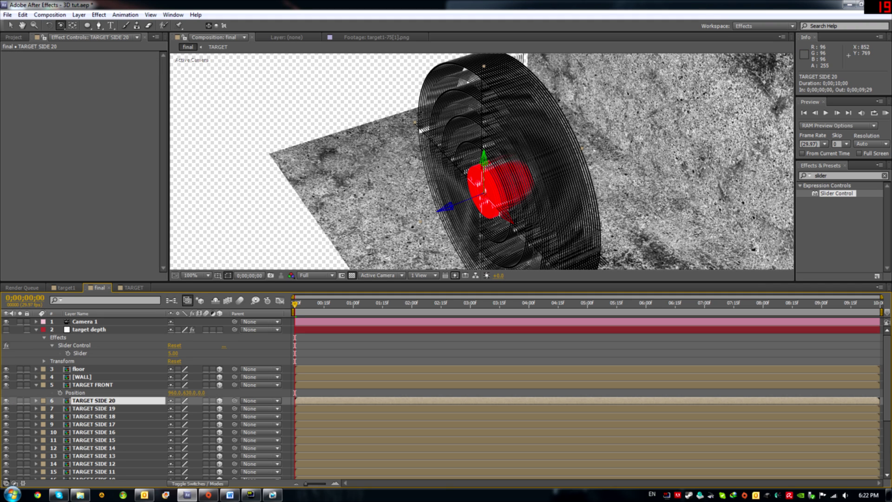
{"action": "scroll", "coordinate": [446, 395], "scroll_direction": "down", "scroll_amount": 5}
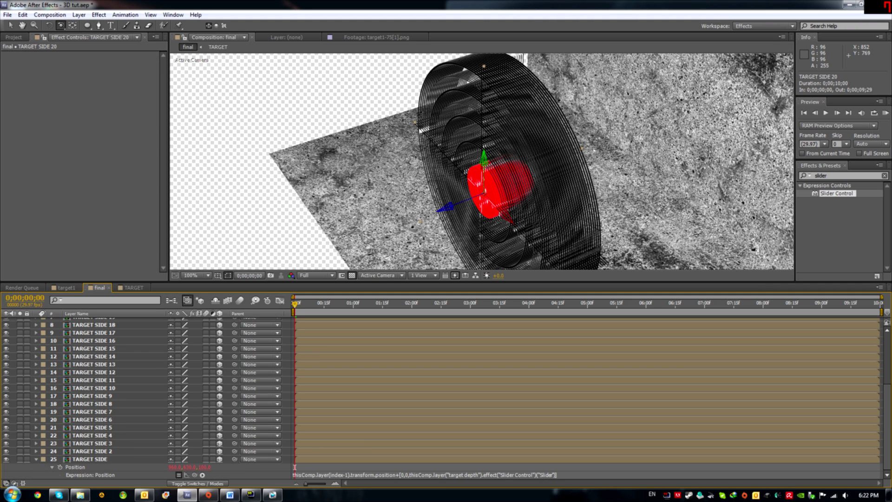
{"action": "left_click", "coordinate": [93, 451], "text": "shift"}
{"action": "key", "text": "Delete"}
Apply Fast Blur to the TARGET SIDE layer with Blurriness 2 and Repeat Edge Pixels enabled
{"action": "left_click", "coordinate": [832, 176]}
{"action": "type", "text": "blur"}
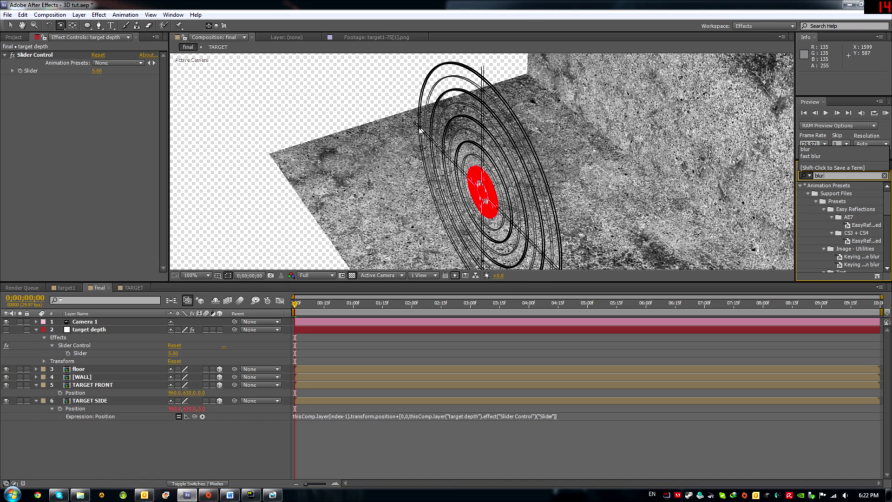
{"action": "scroll", "coordinate": [844, 225], "scroll_direction": "down", "scroll_amount": 7}
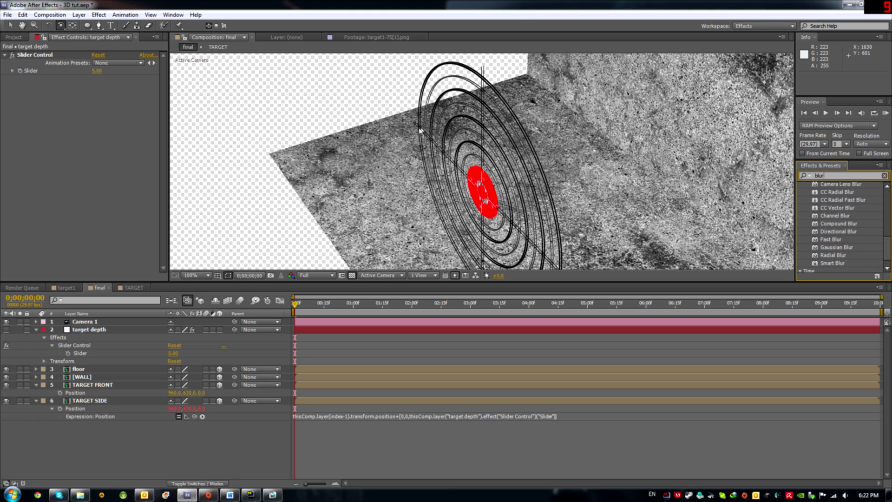
{"action": "left_click_drag", "start_coordinate": [831, 240], "coordinate": [78, 401]}
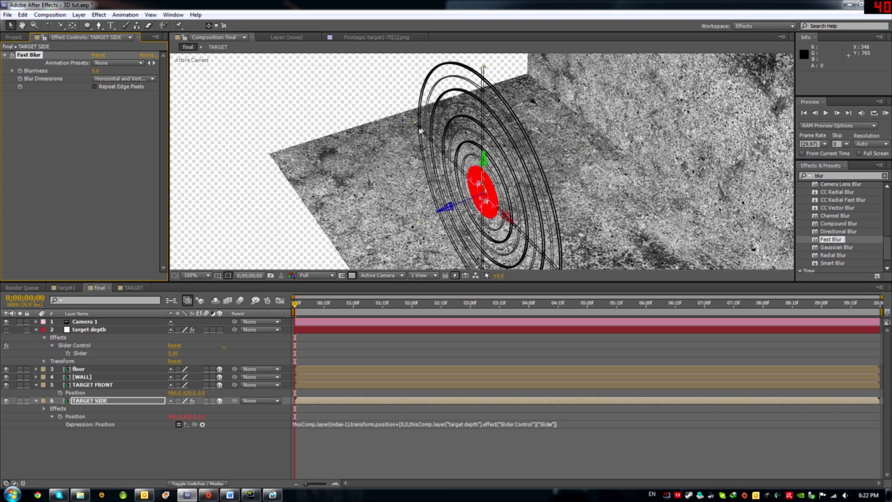
{"action": "left_click", "coordinate": [96, 71]}
{"action": "key", "text": "Return"}
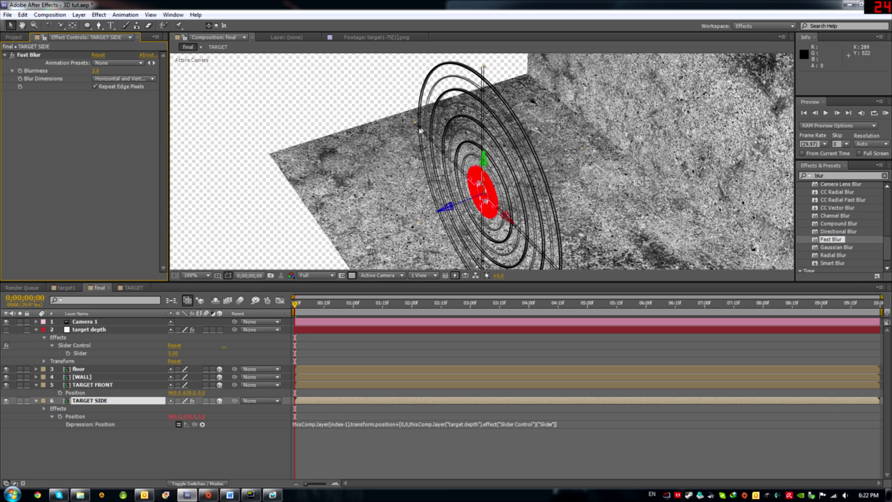
Duplicate the blurred TARGET SIDE layer until the copies reach TARGET SIDE 20
{"action": "key", "text": "ctrl+d"}
{"action": "key", "text": "ctrl+d"}
{"action": "key", "text": "ctrl+d"}
{"action": "key", "text": "ctrl+d"}
{"action": "key", "text": "ctrl+d"}
{"action": "key", "text": "ctrl+d"}
{"action": "key", "text": "ctrl+d"}
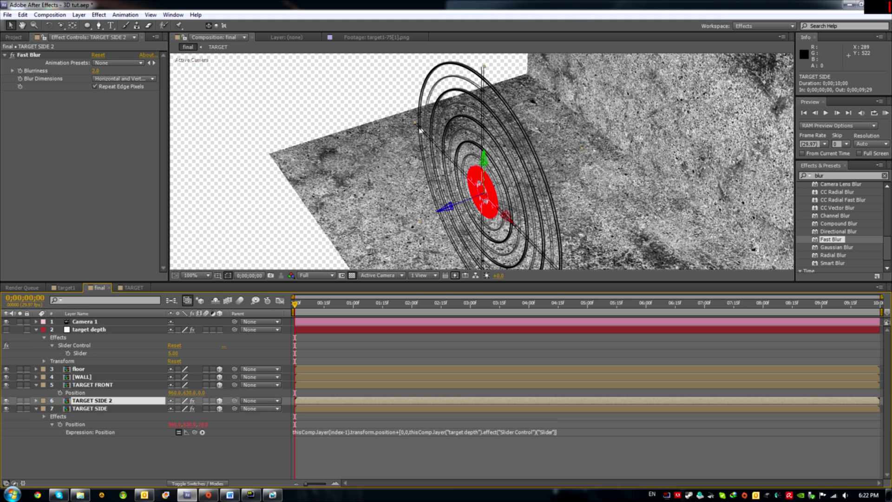
{"action": "key", "text": "ctrl+d"}
{"action": "key", "text": "ctrl+d"}
{"action": "key", "text": "ctrl+d"}
{"action": "key", "text": "ctrl+d"}
{"action": "key", "text": "ctrl+d"}
{"action": "key", "text": "ctrl+d"}
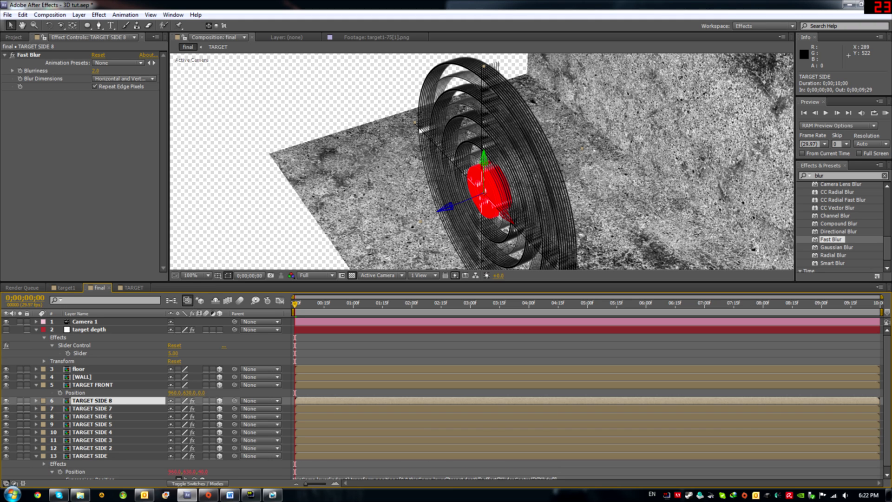
{"action": "key", "text": "ctrl+d"}
{"action": "key", "text": "ctrl+d"}
{"action": "key", "text": "ctrl+d"}
{"action": "key", "text": "ctrl+d"}
{"action": "key", "text": "ctrl+d"}
{"action": "key", "text": "ctrl+d"}
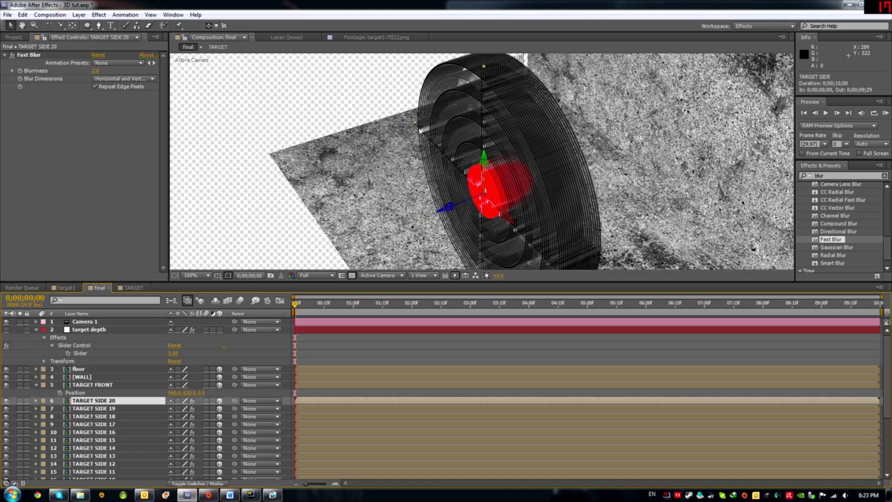
Set the target depth Slider to 4 and orbit the camera around the target to check its thickness
{"action": "left_click", "coordinate": [173, 354]}
{"action": "key", "text": "Return"}
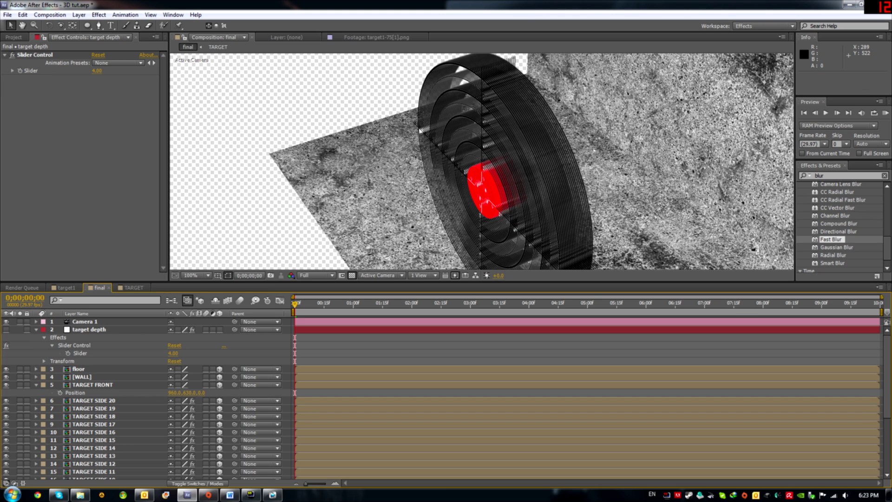
{"action": "key", "text": "c"}
{"action": "left_click_drag", "start_coordinate": [395, 128], "coordinate": [418, 267]}
{"action": "left_click_drag", "start_coordinate": [388, 207], "coordinate": [325, 260]}
{"action": "left_click_drag", "start_coordinate": [392, 250], "coordinate": [367, 193]}
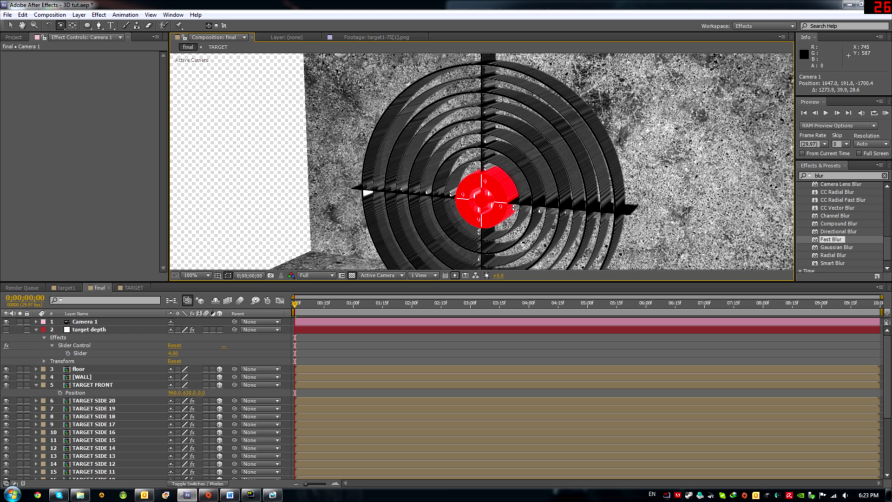
{"action": "left_click_drag", "start_coordinate": [455, 237], "coordinate": [346, 292]}
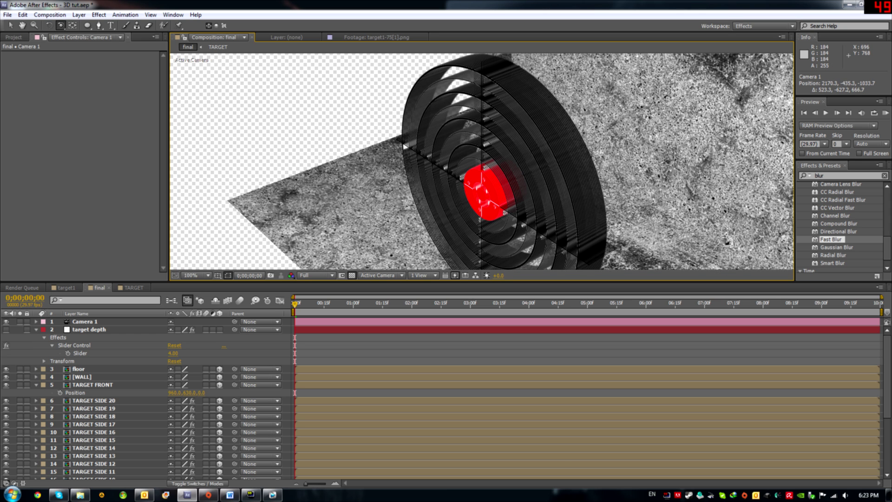
Set the target depth null's Slider to 3
{"action": "left_click", "coordinate": [173, 353]}
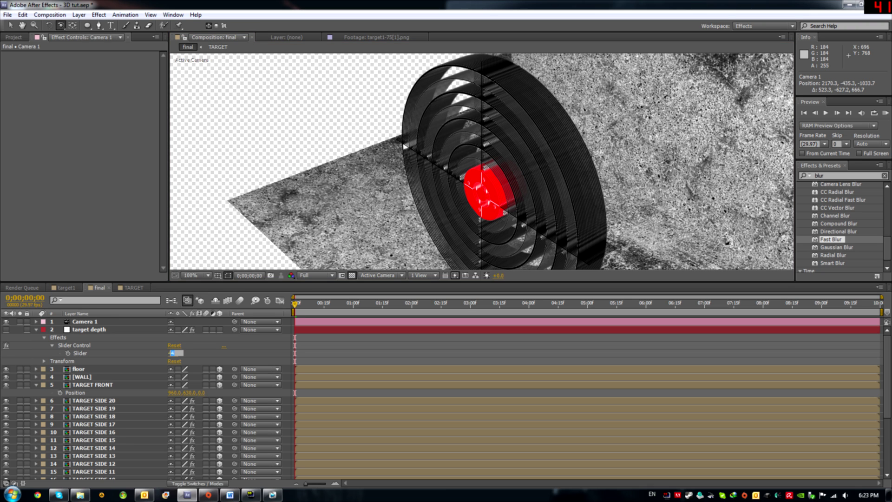
{"action": "type", "text": "3"}
{"action": "key", "text": "Return"}
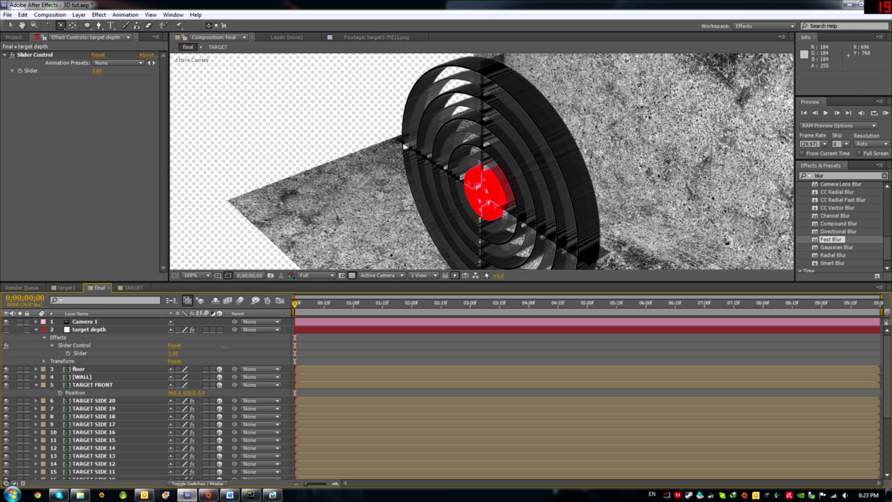
Orbit the camera to a nearly frontal view of the target from its other side, showing the whole frame at 50%
{"action": "left_click_drag", "start_coordinate": [360, 268], "coordinate": [404, 227]}
{"action": "left_click_drag", "start_coordinate": [486, 193], "coordinate": [300, 305]}
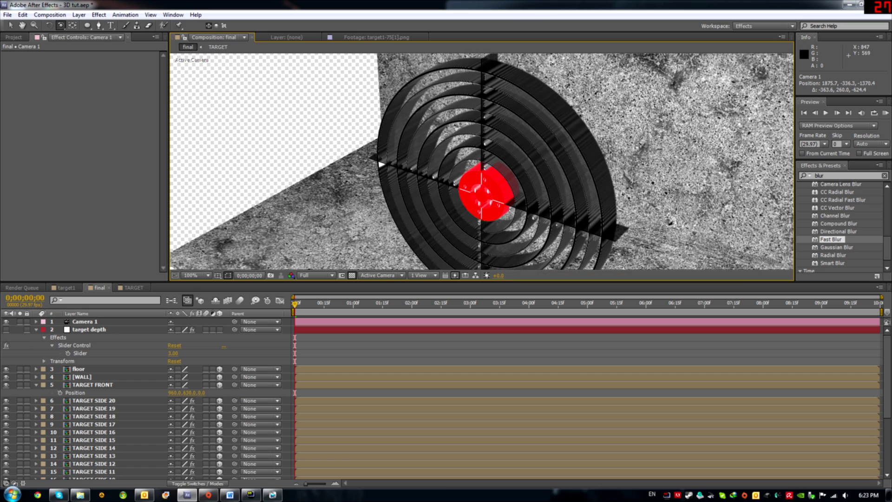
{"action": "left_click_drag", "start_coordinate": [431, 175], "coordinate": [537, 131]}
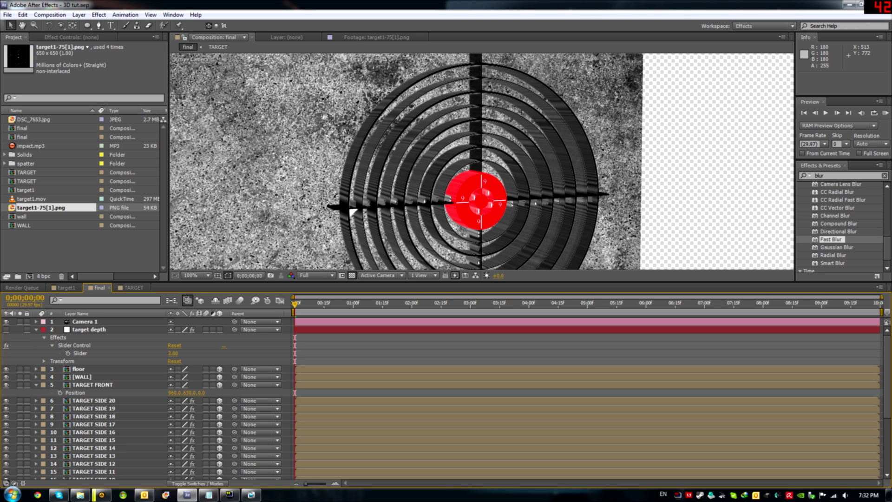
{"action": "scroll", "coordinate": [232, 234], "scroll_direction": "down", "scroll_amount": 1}
{"action": "key", "text": "comma"}
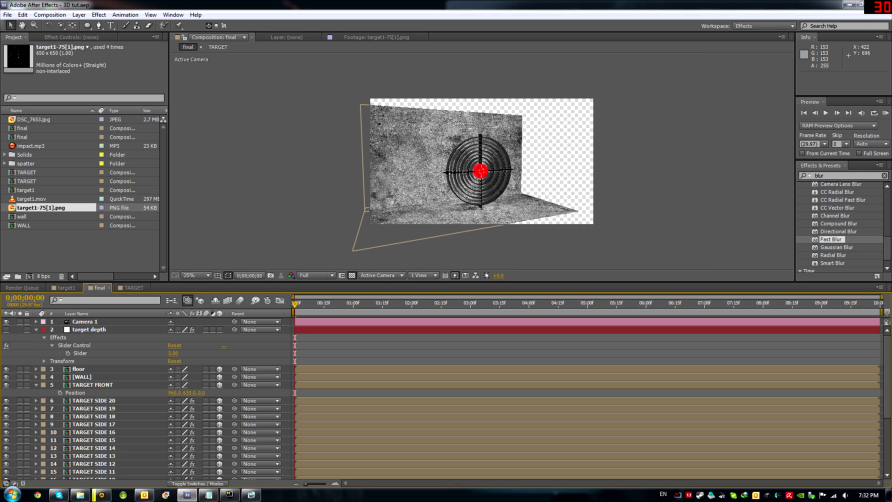
{"action": "key", "text": "period"}
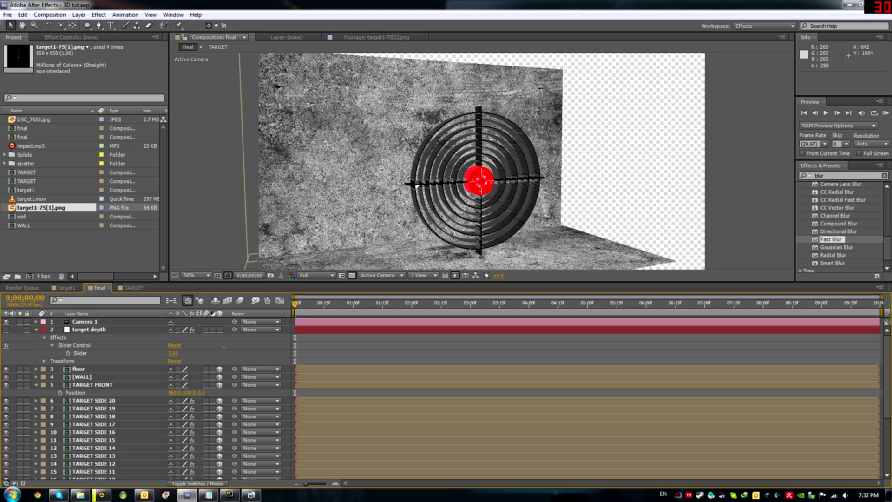
Add a white (FFFFFF) spot light named Light 1 to the final composition without shadow casting
{"action": "left_click", "coordinate": [78, 14]}
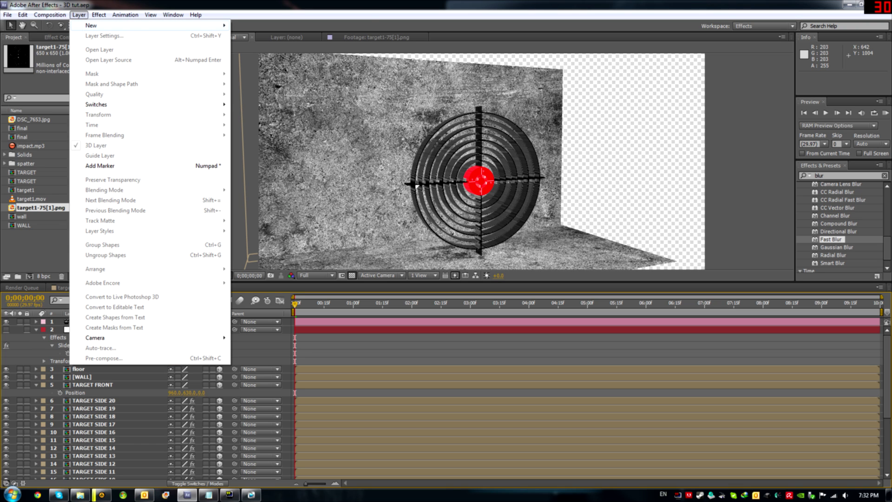
{"action": "mouse_move", "coordinate": [93, 25]}
{"action": "left_click", "coordinate": [252, 46]}
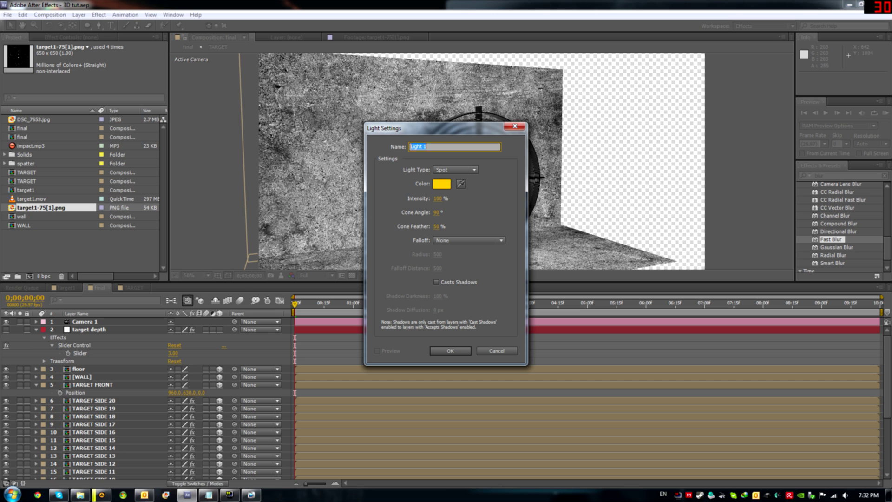
{"action": "left_click", "coordinate": [442, 183]}
{"action": "left_click", "coordinate": [393, 191]}
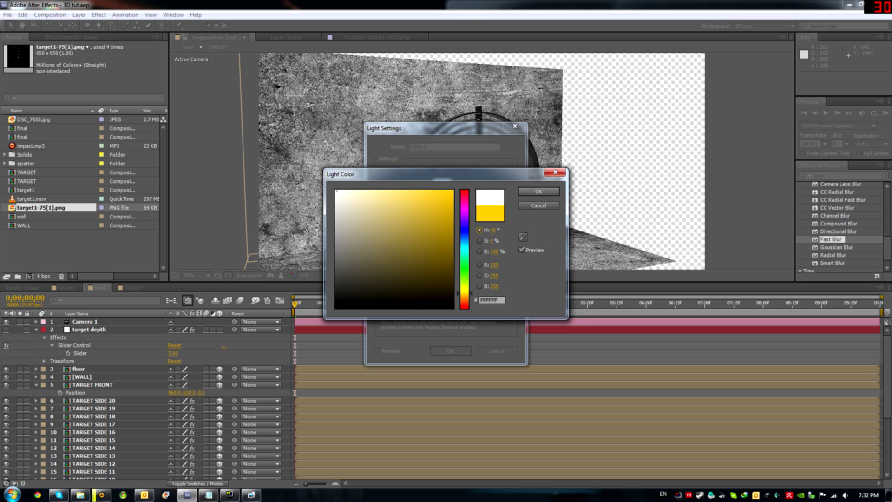
{"action": "left_click", "coordinate": [540, 191]}
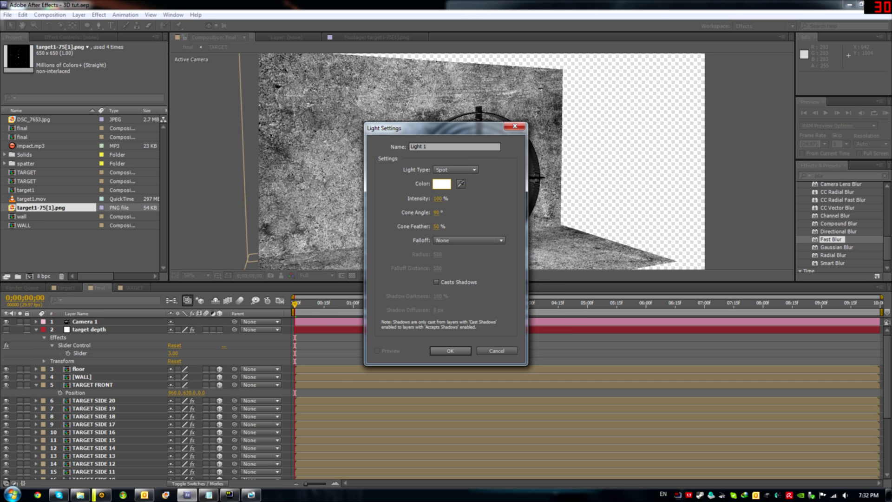
{"action": "key", "text": "Return"}
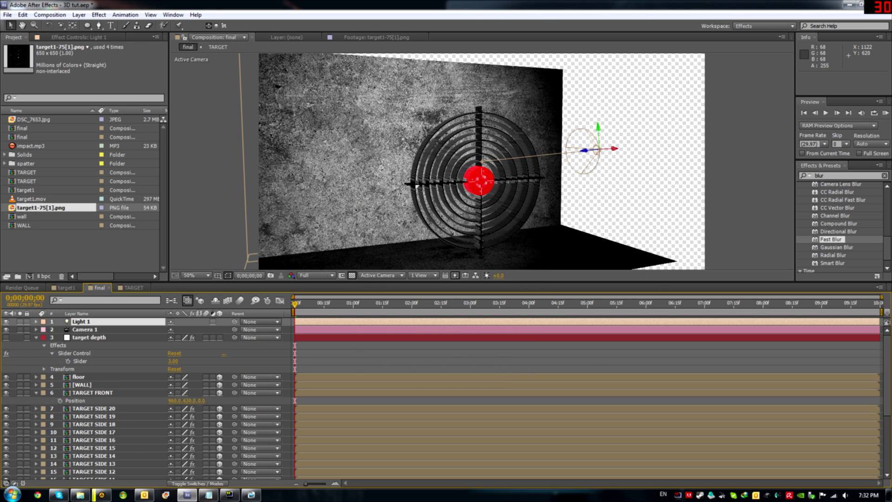
Raise Light 1 to about 1035, 89, -623 and aim its point of interest at the target, at about 1106, 485, -51
{"action": "key", "text": "comma"}
{"action": "left_click_drag", "start_coordinate": [541, 145], "coordinate": [536, 84]}
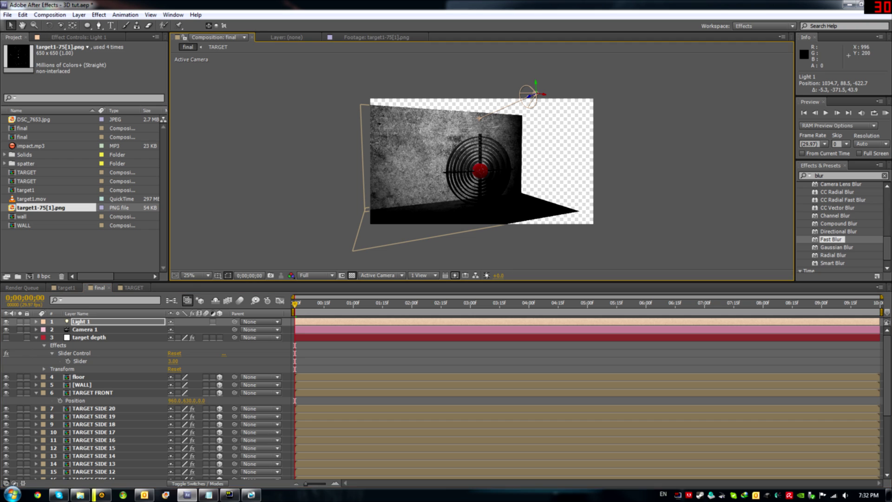
{"action": "left_click_drag", "start_coordinate": [480, 119], "coordinate": [500, 155]}
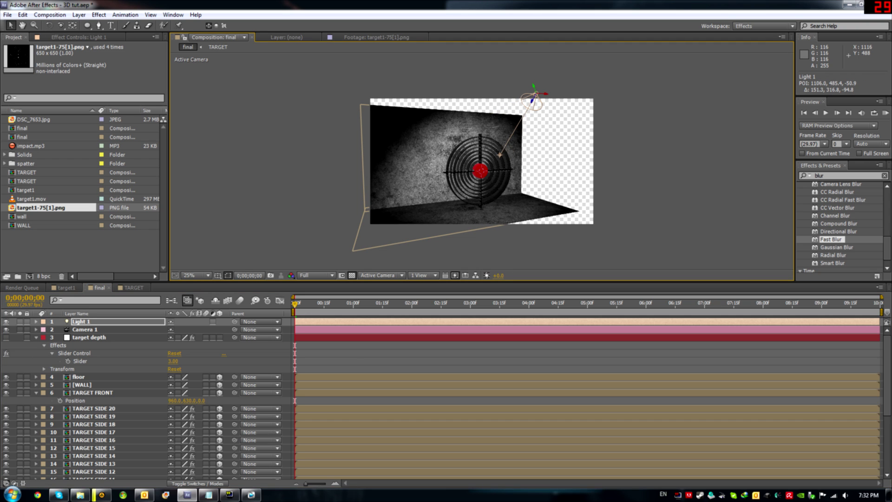
{"action": "key", "text": "period"}
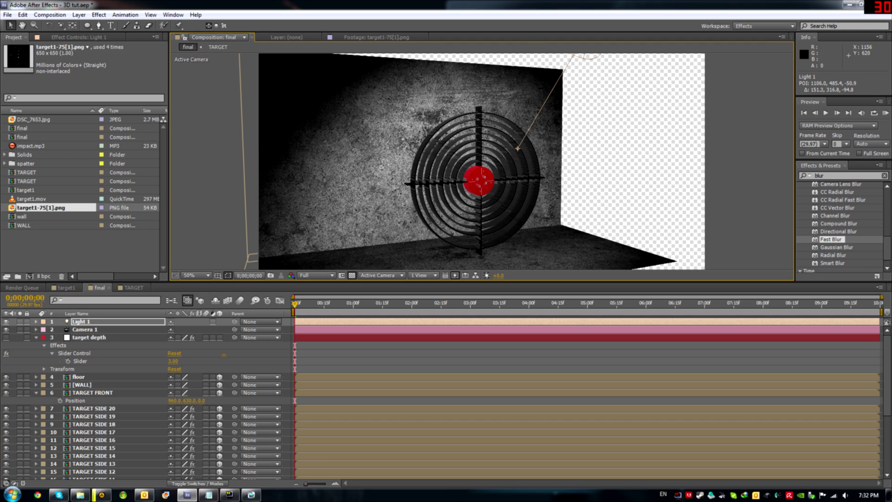
Orbit the camera around the lit target and leave a slightly angled view showing the wall and floor
{"action": "left_click", "coordinate": [61, 26]}
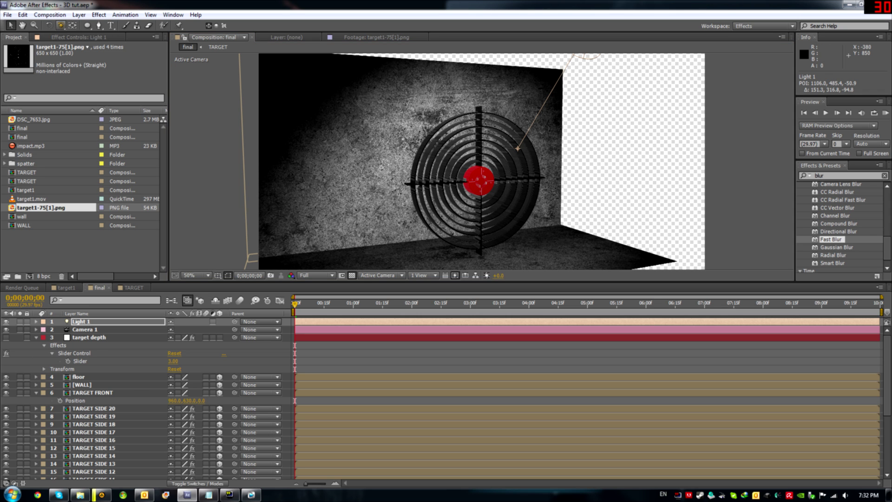
{"action": "left_click_drag", "start_coordinate": [442, 186], "coordinate": [442, 227]}
{"action": "scroll", "coordinate": [382, 186], "scroll_direction": "up", "scroll_amount": 1}
{"action": "scroll", "coordinate": [442, 227], "scroll_direction": "down", "scroll_amount": 1}
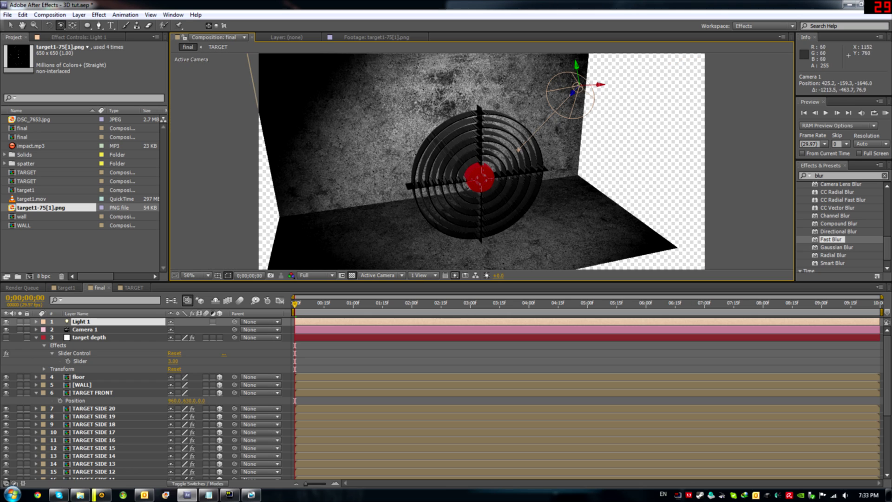
{"action": "left_click_drag", "start_coordinate": [442, 228], "coordinate": [442, 222]}
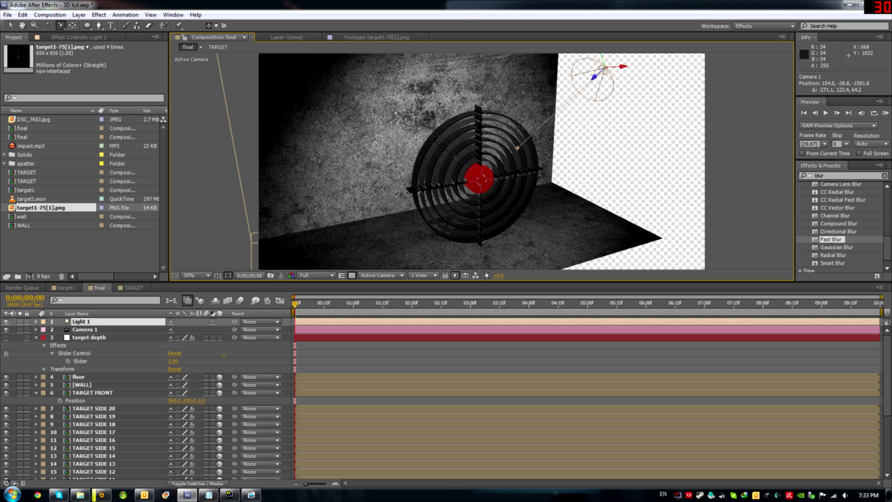
{"action": "mouse_move", "coordinate": [414, 293]}
{"action": "left_mouse_down"}
{"action": "mouse_move", "coordinate": [402, 267]}
{"action": "mouse_move", "coordinate": [401, 293]}
{"action": "mouse_move", "coordinate": [416, 285]}
{"action": "left_mouse_up"}
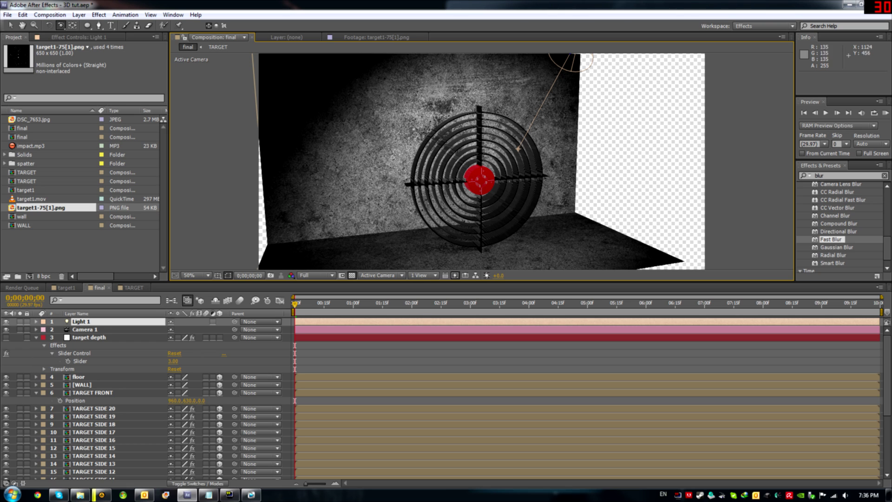
{"action": "key", "text": "v"}
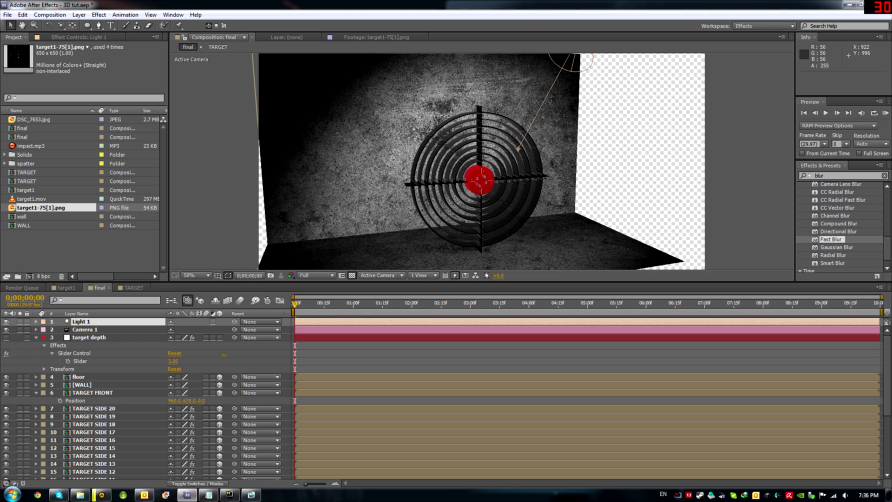
Preview the spatter folder's Paint_03.mov, Paint_02.mov and Paint_01.mov clips to compare their paint splashes
{"action": "left_click", "coordinate": [5, 164]}
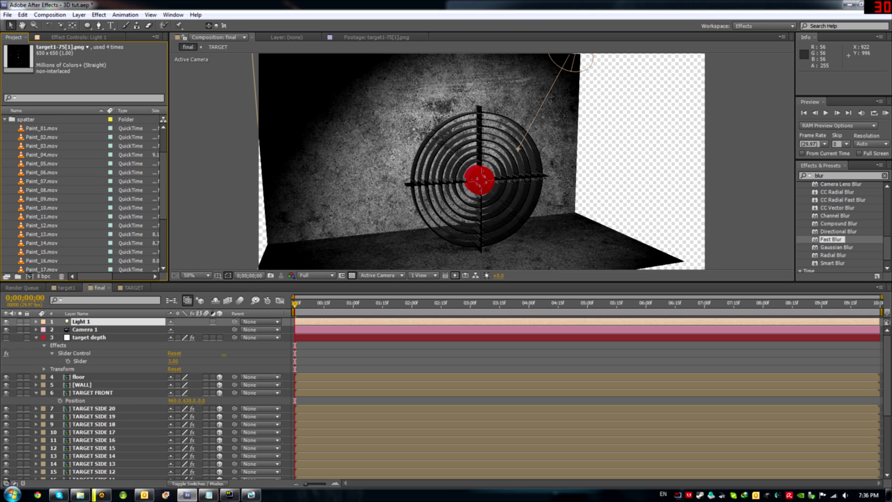
{"action": "left_click", "coordinate": [43, 127]}
{"action": "left_click", "coordinate": [43, 146]}
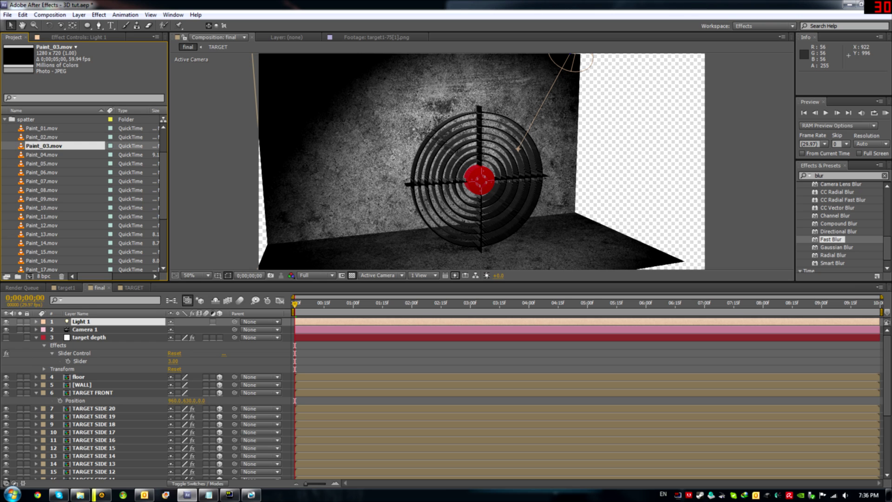
{"action": "double_click", "coordinate": [42, 145]}
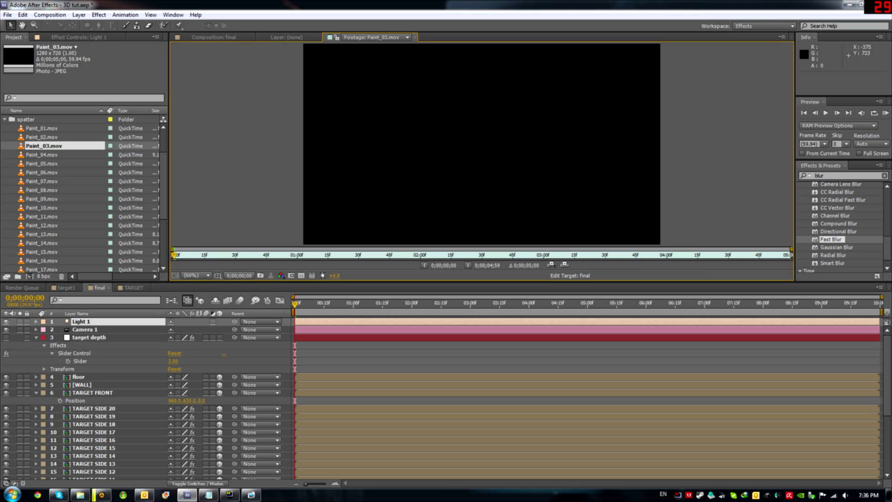
{"action": "key", "text": "space"}
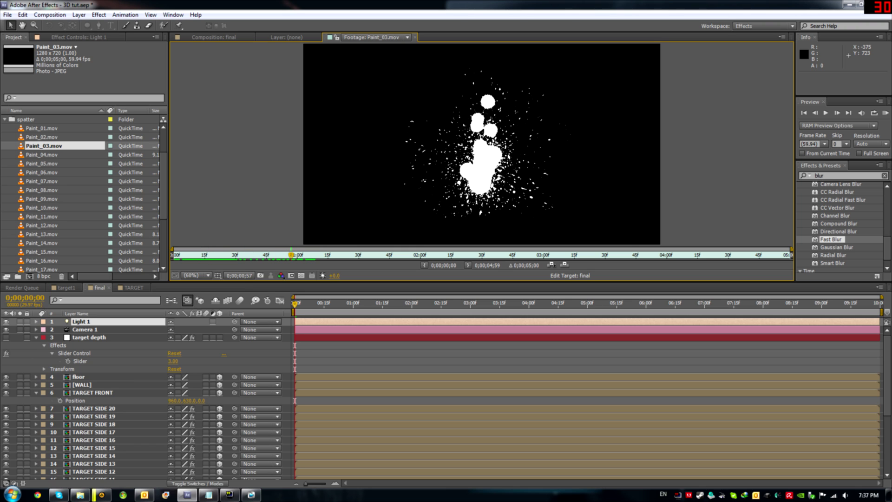
{"action": "double_click", "coordinate": [44, 137]}
{"action": "key", "text": "space"}
{"action": "double_click", "coordinate": [43, 128]}
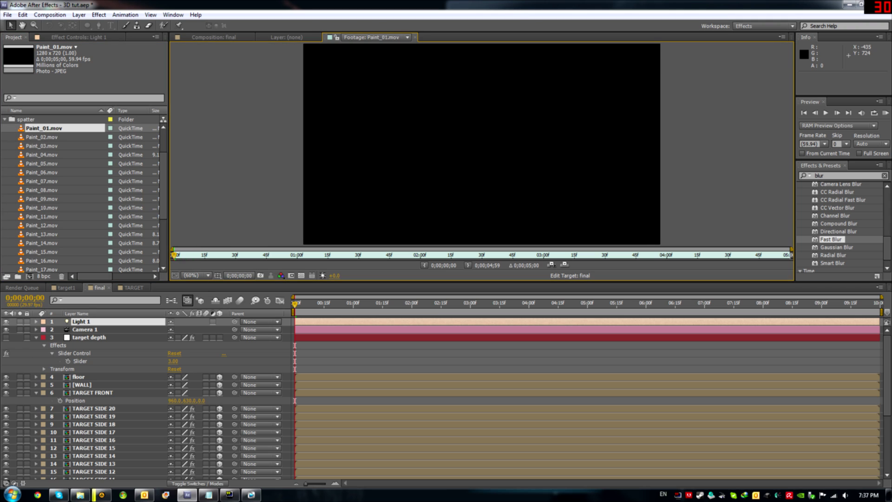
{"action": "key", "text": "space"}
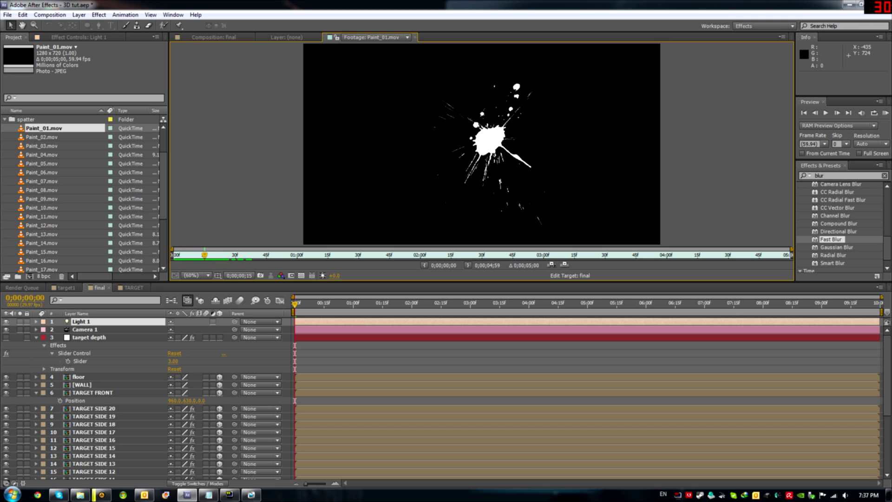
Place Paint_01.mov as a 3D layer directly above TARGET FRONT in the final composition and show it at 0;00;01;02
{"action": "left_click", "coordinate": [205, 37]}
{"action": "left_click", "coordinate": [44, 129]}
{"action": "mouse_move", "coordinate": [44, 128]}
{"action": "left_mouse_down"}
{"action": "mouse_move", "coordinate": [111, 308]}
{"action": "mouse_move", "coordinate": [88, 388]}
{"action": "left_mouse_up"}
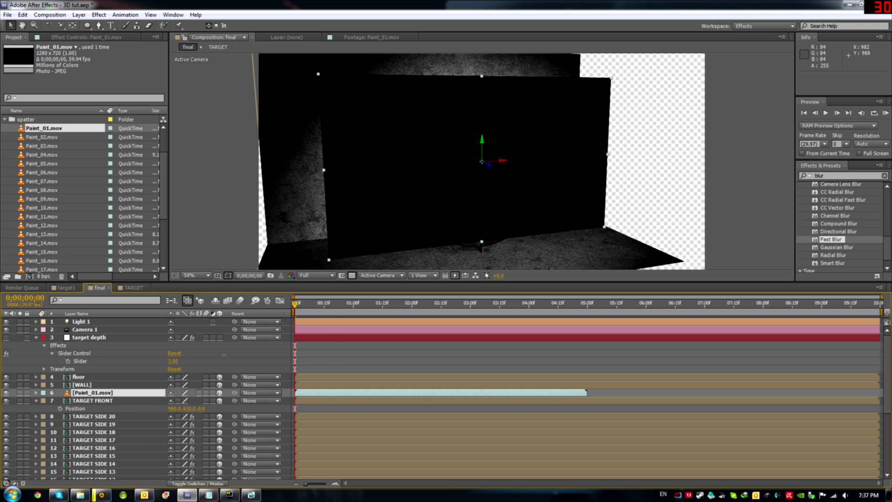
{"action": "left_click_drag", "start_coordinate": [295, 304], "coordinate": [357, 303]}
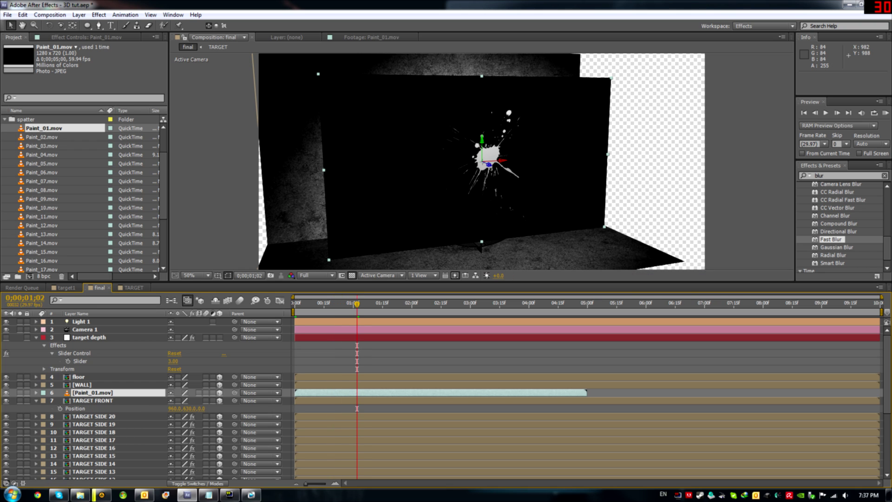
Key out the black of Paint_01.mov with a Set Matte effect that uses the layer's own Luminance, not inverted
{"action": "left_click", "coordinate": [78, 15]}
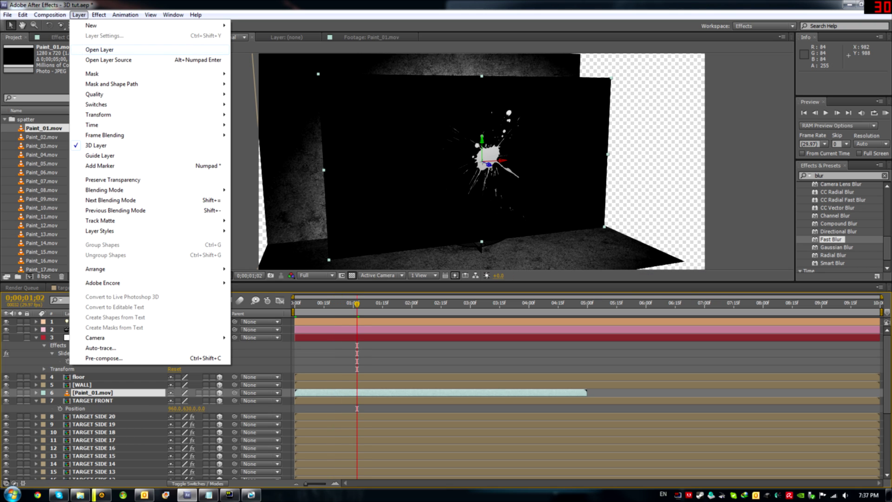
{"action": "mouse_move", "coordinate": [98, 15]}
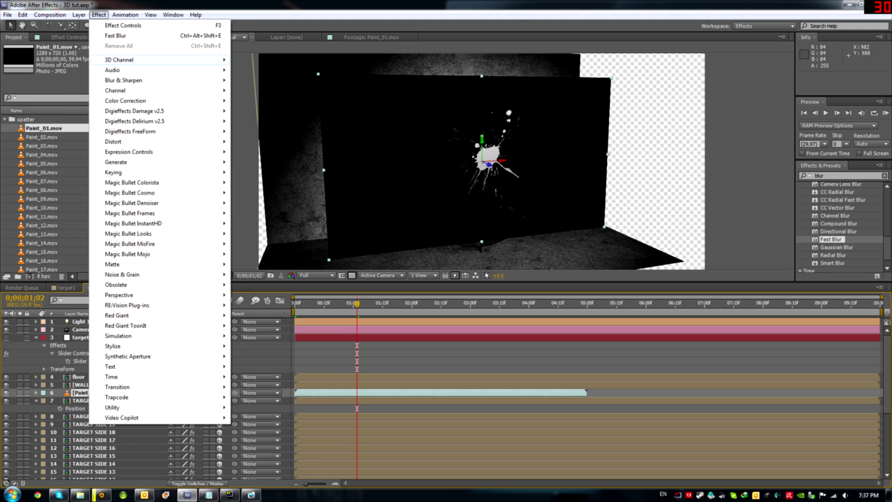
{"action": "mouse_move", "coordinate": [139, 90]}
{"action": "left_click", "coordinate": [256, 193]}
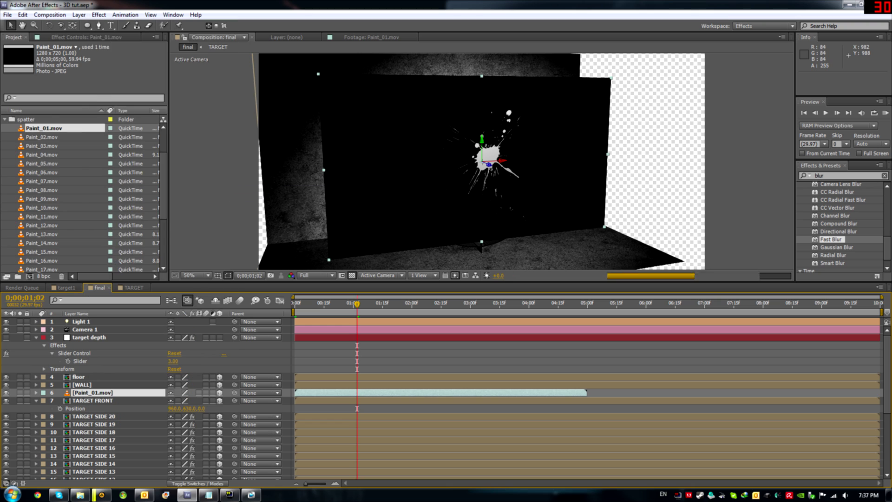
{"action": "left_click", "coordinate": [121, 78]}
{"action": "left_click", "coordinate": [196, 128]}
{"action": "left_click", "coordinate": [95, 87]}
{"action": "left_click", "coordinate": [95, 86]}
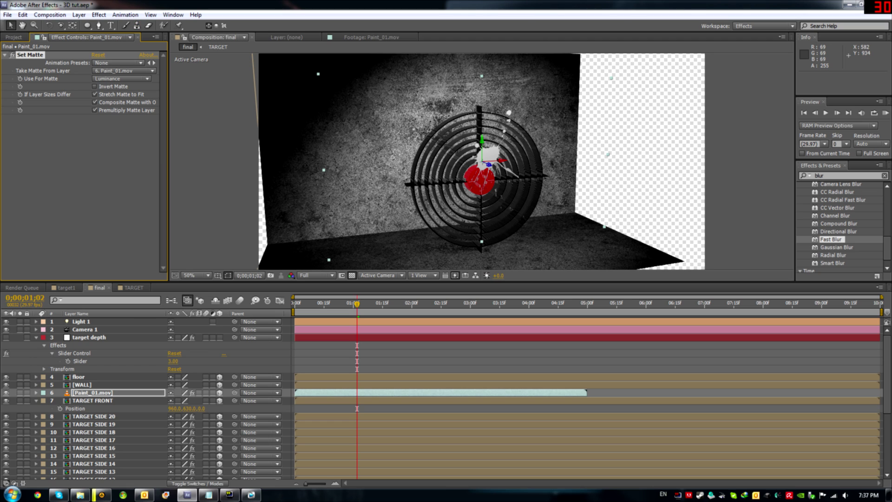
Apply the Fill effect to the Paint_01.mov layer and set its color to green (00FF18)
{"action": "left_click", "coordinate": [829, 176]}
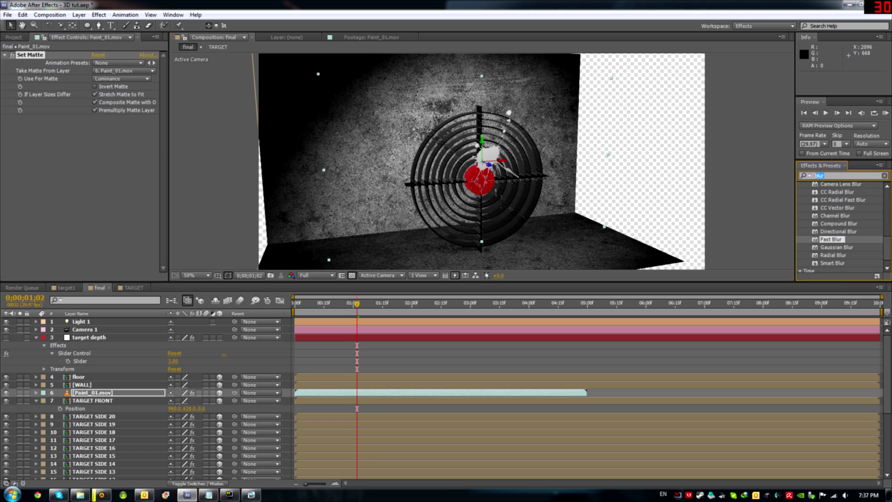
{"action": "type", "text": "fill"}
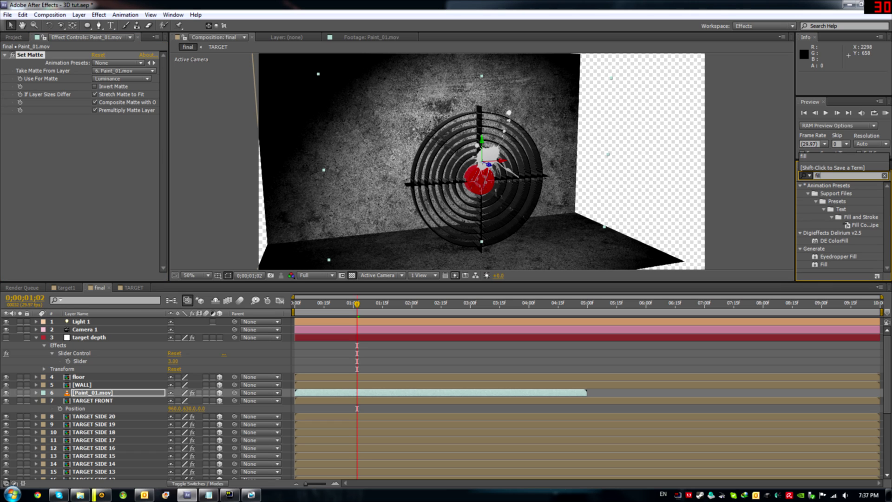
{"action": "mouse_move", "coordinate": [824, 265]}
{"action": "left_mouse_down"}
{"action": "mouse_move", "coordinate": [471, 314]}
{"action": "mouse_move", "coordinate": [95, 347]}
{"action": "mouse_move", "coordinate": [93, 393]}
{"action": "left_mouse_up"}
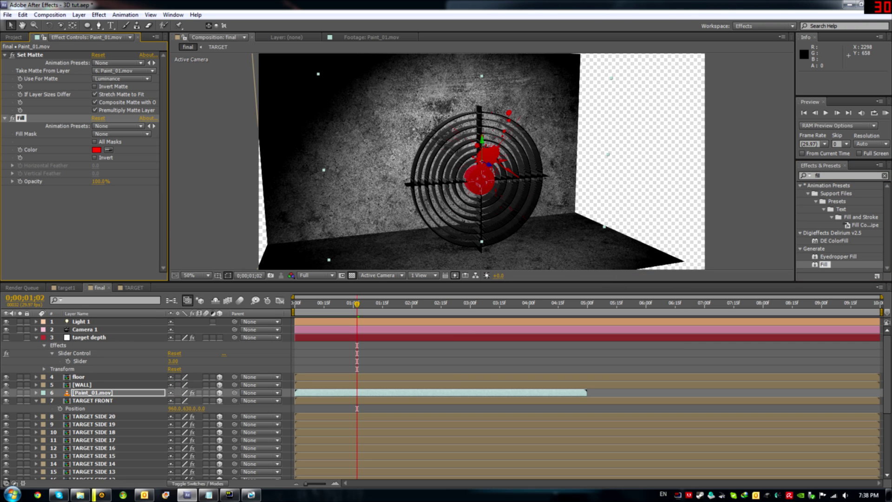
{"action": "left_click", "coordinate": [96, 150]}
{"action": "left_click_drag", "start_coordinate": [464, 306], "coordinate": [464, 267]}
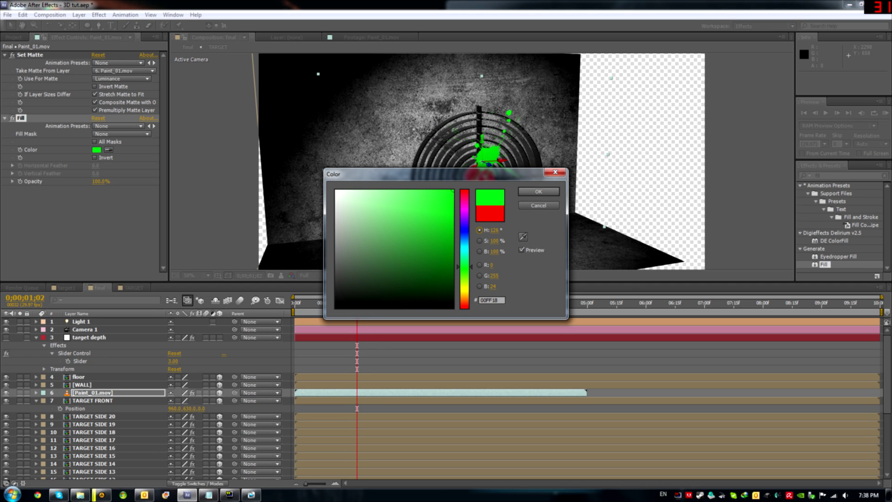
{"action": "key", "text": "Return"}
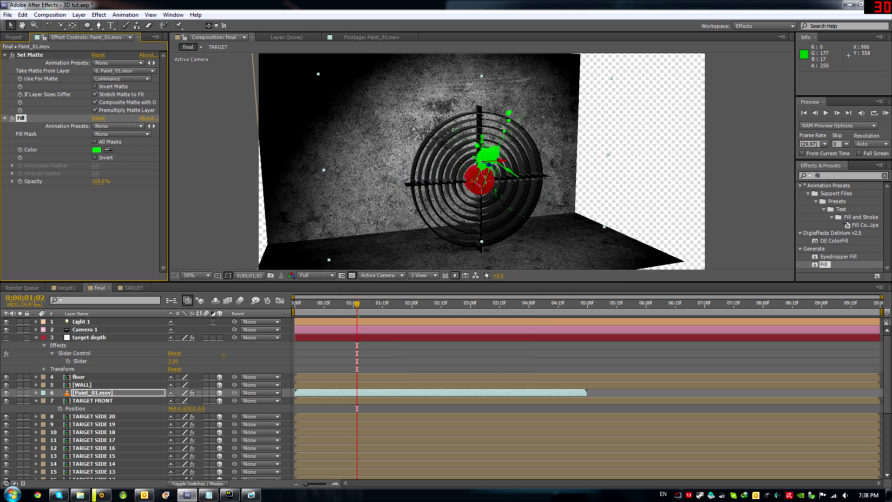
Move the Paint_01.mov layer about 3.4 px forward in depth to Z -3.4 and scale it to 79%
{"action": "left_click_drag", "start_coordinate": [490, 183], "coordinate": [491, 184]}
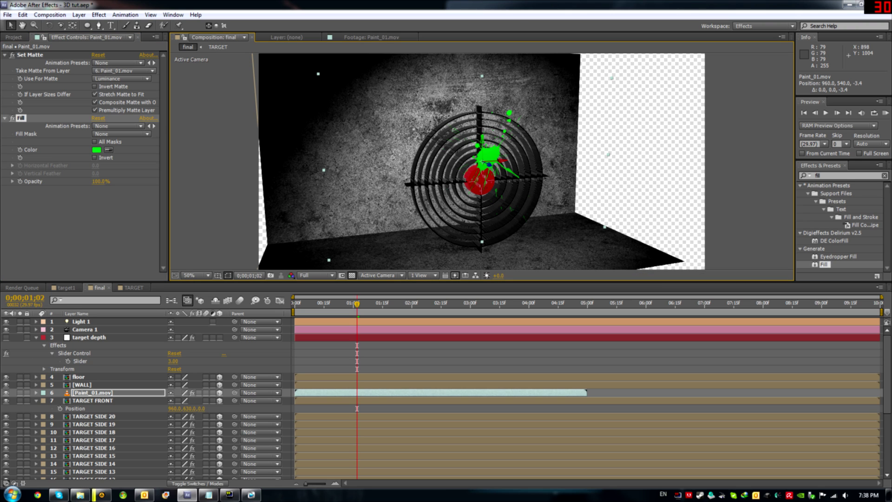
{"action": "left_click", "coordinate": [432, 393]}
{"action": "key", "text": "s"}
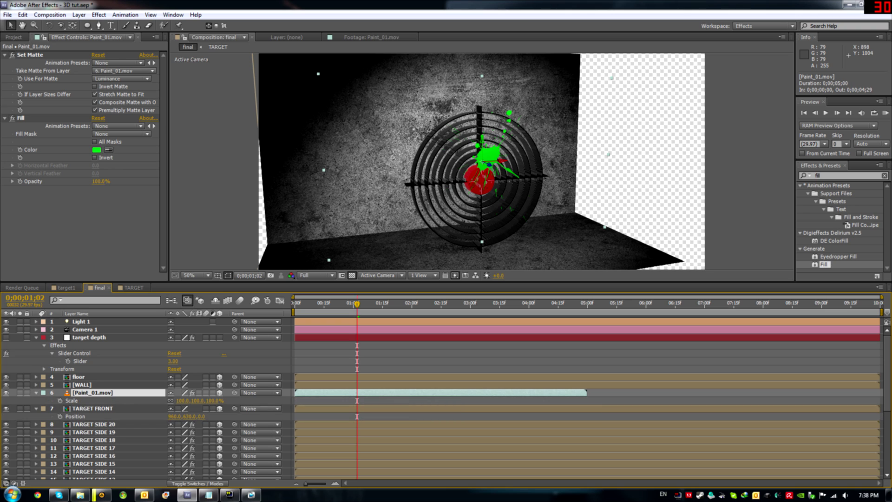
{"action": "left_click_drag", "start_coordinate": [182, 401], "coordinate": [173, 400]}
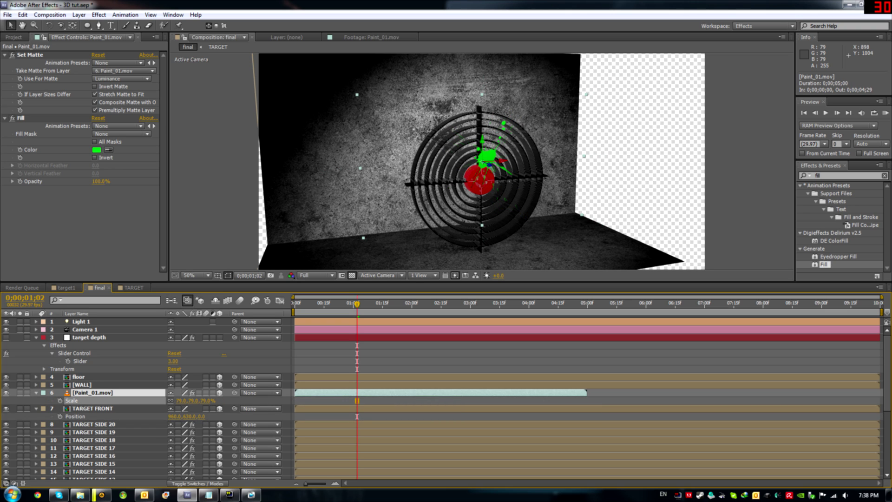
{"action": "key", "text": "Return"}
Move the playhead to 0;00;01;00 and shift the Paint_01.mov layer in time to start at 0;00;00;23
{"action": "mouse_move", "coordinate": [358, 305]}
{"action": "left_mouse_down"}
{"action": "mouse_move", "coordinate": [294, 305]}
{"action": "mouse_move", "coordinate": [354, 305]}
{"action": "left_mouse_up"}
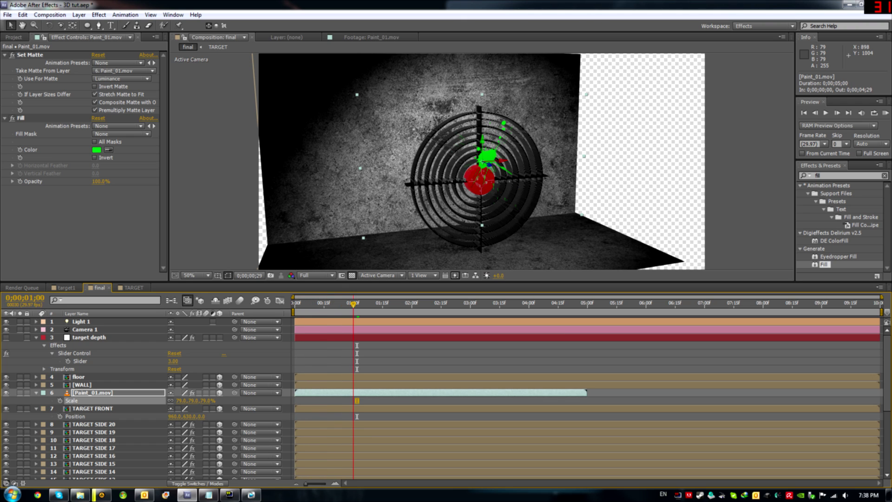
{"action": "left_click_drag", "start_coordinate": [323, 393], "coordinate": [369, 393]}
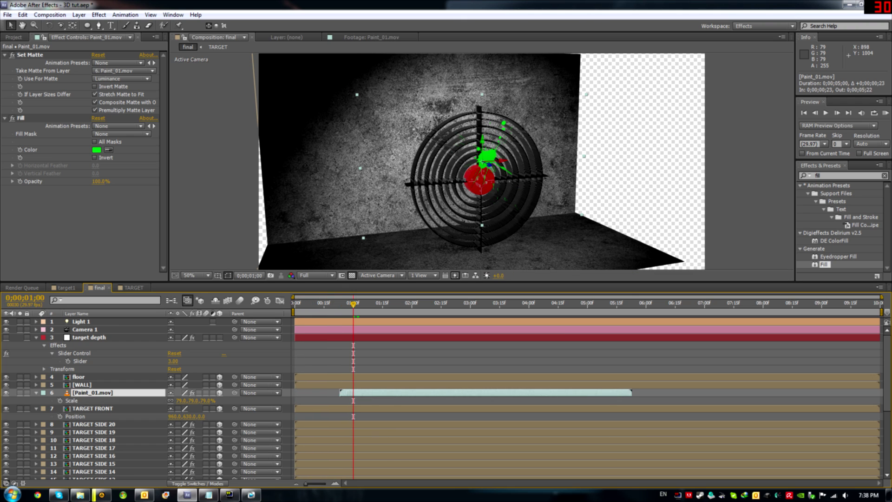
Duplicate the Paint_01.mov layer and the TARGET FRONT layer, placing the TARGET FRONT copy between the two Paint_01.mov layers
{"action": "mouse_move", "coordinate": [353, 304]}
{"action": "left_mouse_down"}
{"action": "mouse_move", "coordinate": [361, 305]}
{"action": "mouse_move", "coordinate": [344, 304]}
{"action": "mouse_move", "coordinate": [354, 305]}
{"action": "left_mouse_up"}
{"action": "key", "text": "ctrl+d"}
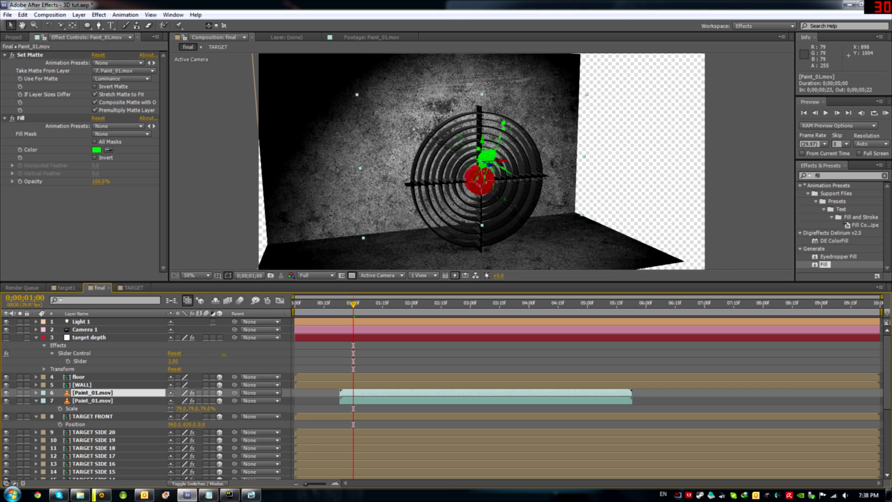
{"action": "left_click", "coordinate": [93, 417]}
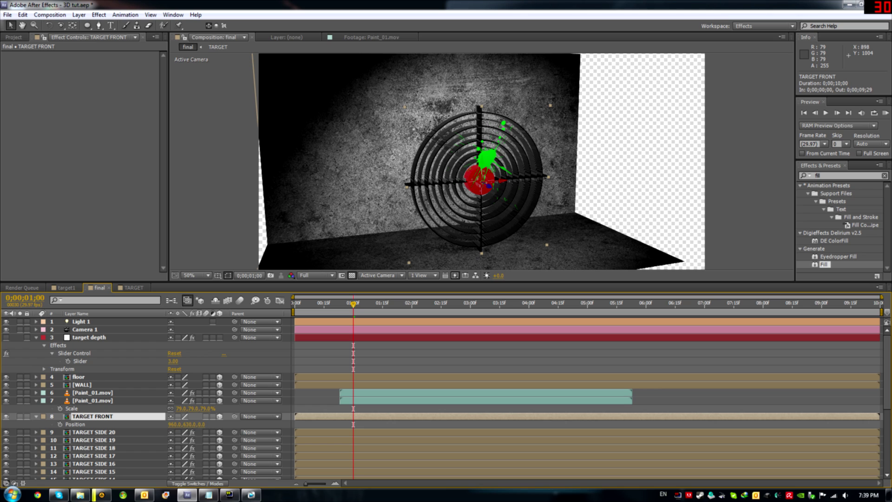
{"action": "key", "text": "ctrl+d"}
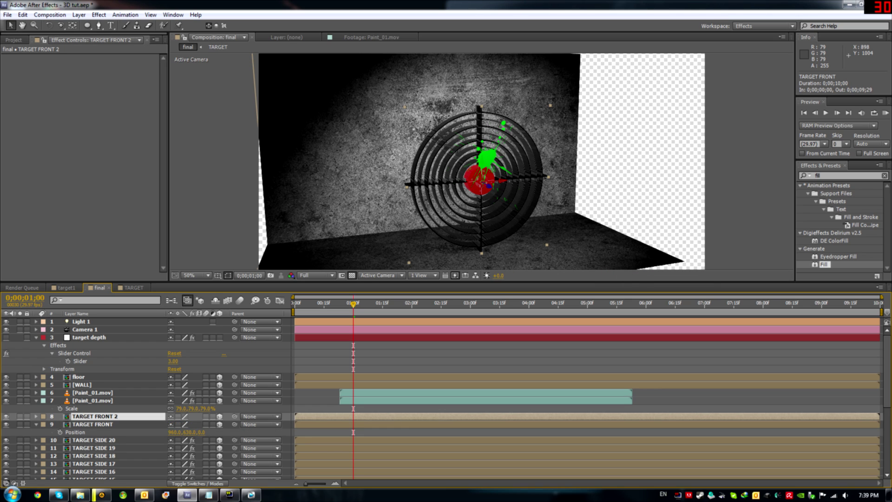
{"action": "left_click_drag", "start_coordinate": [95, 416], "coordinate": [95, 397]}
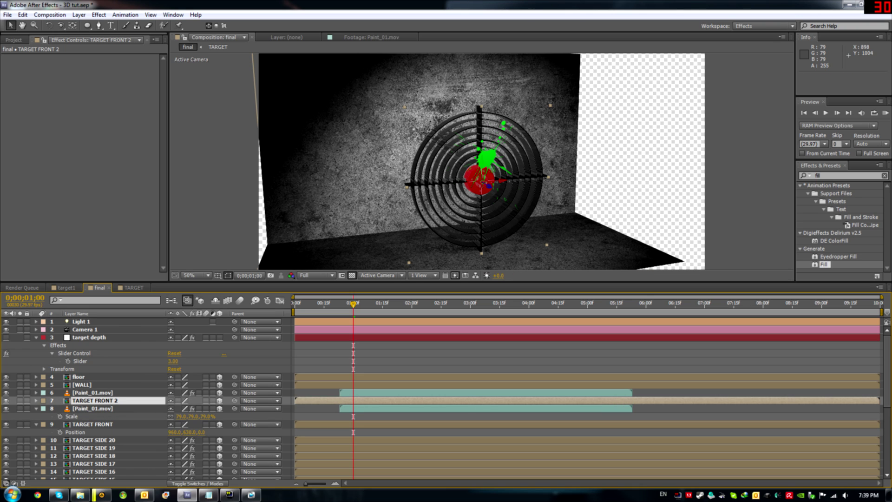
Set the lower Paint_01.mov layer's track matte to Alpha Matte "TARGET FRONT 2"
{"action": "left_click", "coordinate": [92, 409]}
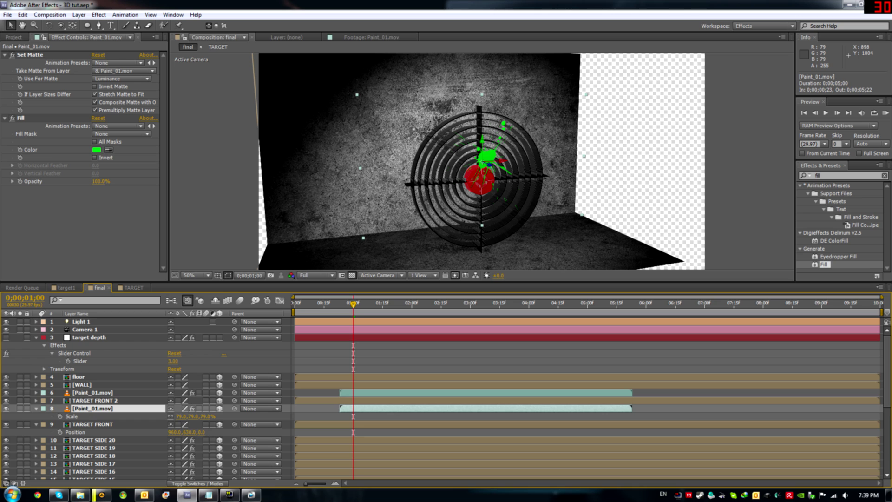
{"action": "key", "text": "F4"}
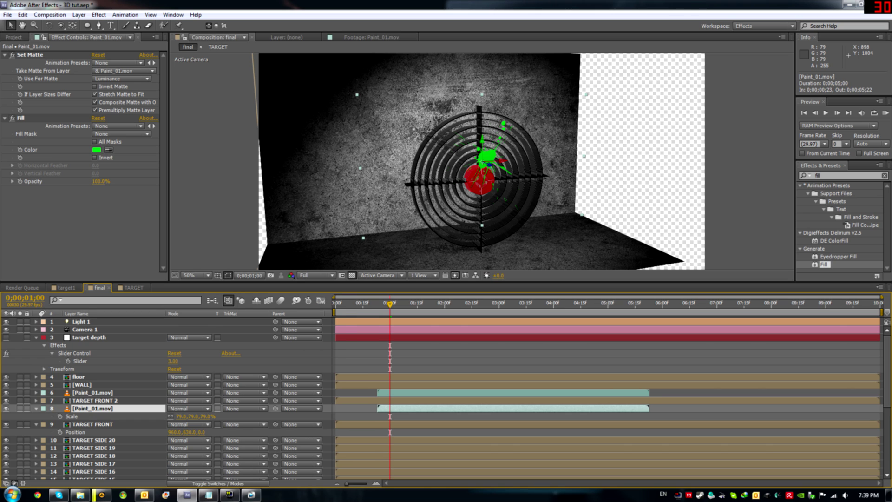
{"action": "left_click", "coordinate": [245, 409]}
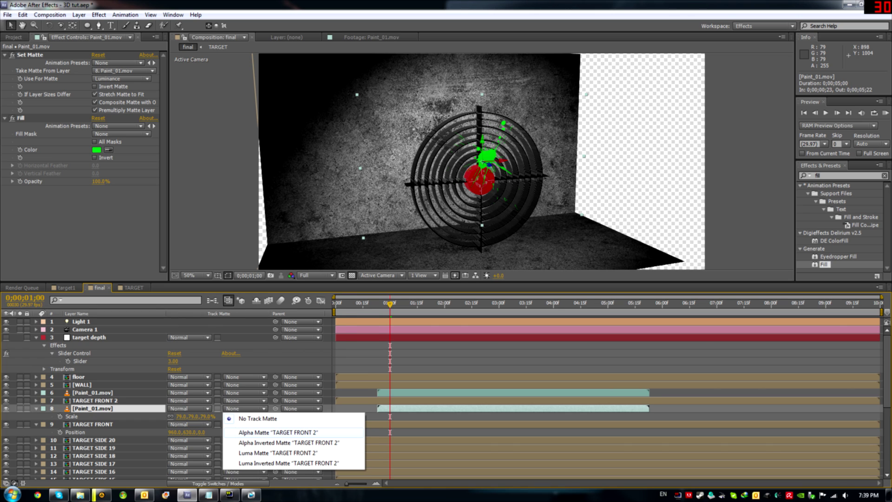
{"action": "left_click", "coordinate": [278, 432]}
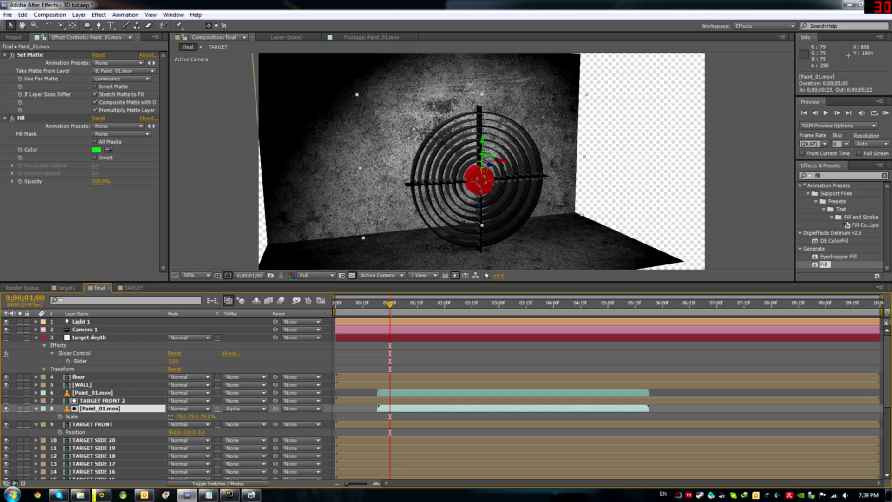
Set starting Position, Scale and Opacity keyframes on the upper Paint_01.mov layer at 0;00;01;00, with that layer visible
{"action": "left_click", "coordinate": [93, 392]}
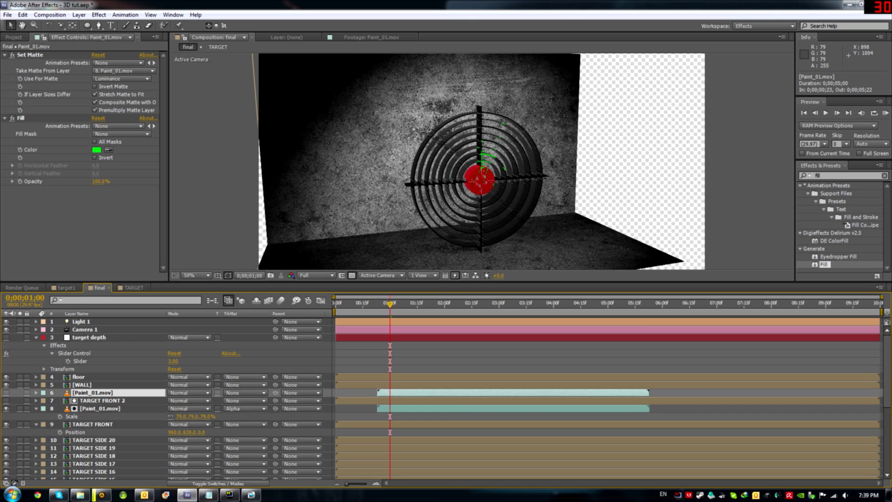
{"action": "mouse_move", "coordinate": [390, 305]}
{"action": "left_mouse_down"}
{"action": "mouse_move", "coordinate": [369, 305]}
{"action": "mouse_move", "coordinate": [404, 304]}
{"action": "mouse_move", "coordinate": [368, 304]}
{"action": "mouse_move", "coordinate": [396, 304]}
{"action": "left_mouse_up"}
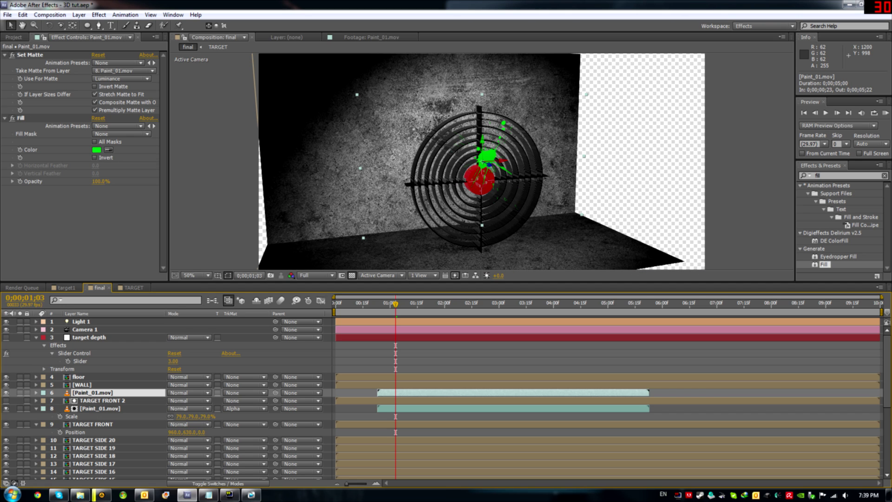
{"action": "mouse_move", "coordinate": [396, 304]}
{"action": "left_mouse_down"}
{"action": "mouse_move", "coordinate": [371, 304]}
{"action": "mouse_move", "coordinate": [389, 304]}
{"action": "left_mouse_up"}
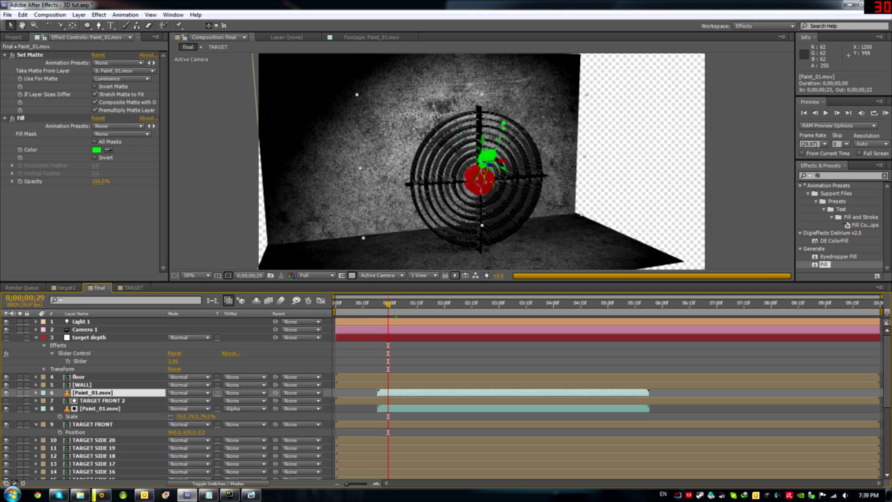
{"action": "key", "text": "Page_Down"}
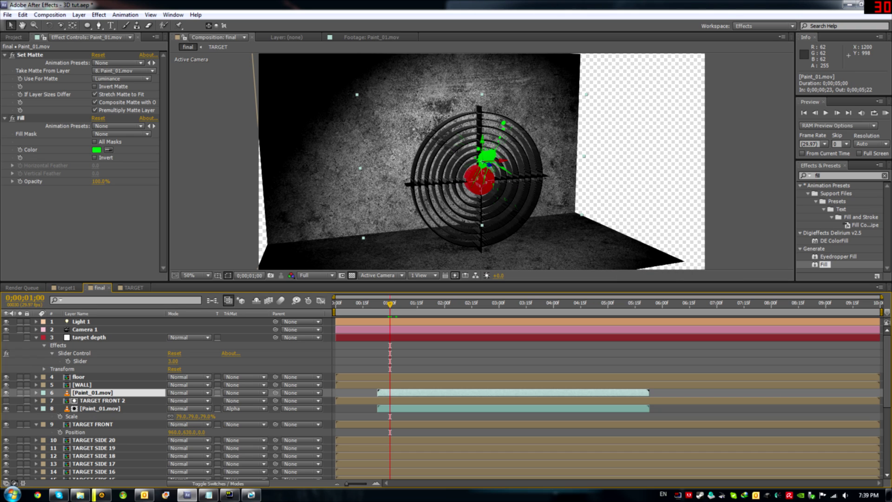
{"action": "key", "text": "p"}
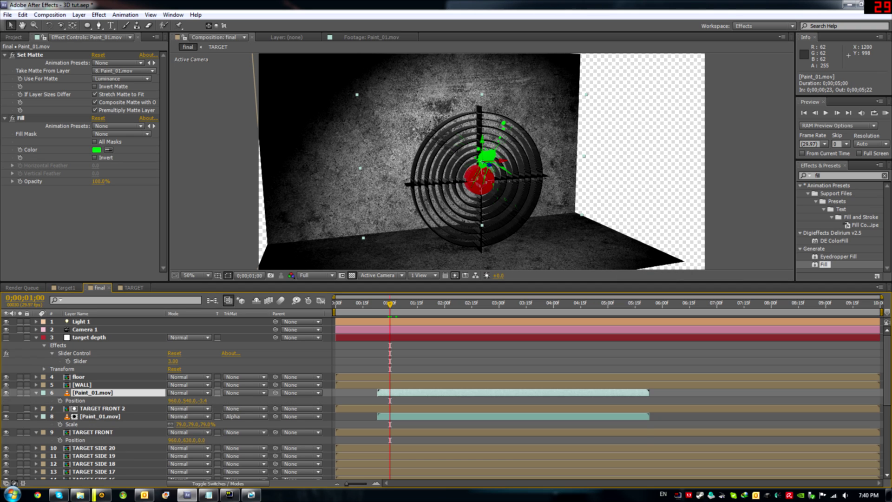
{"action": "key", "text": "shift+t"}
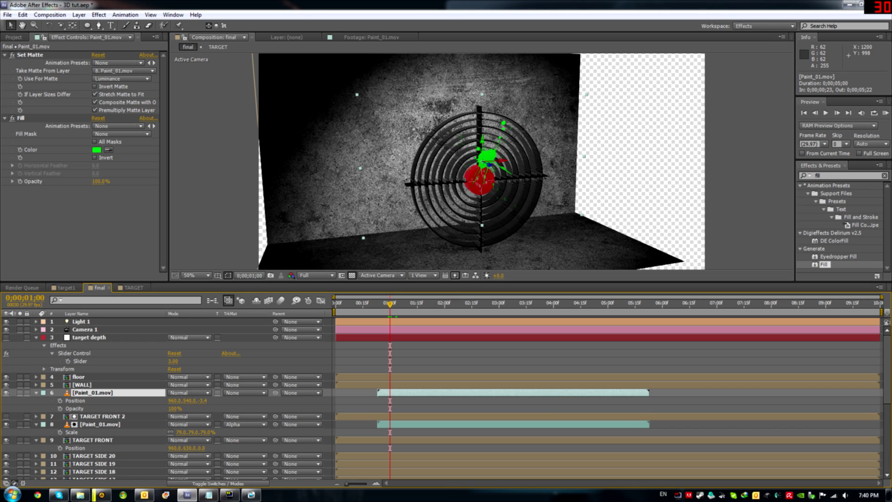
{"action": "key", "text": "shift+s"}
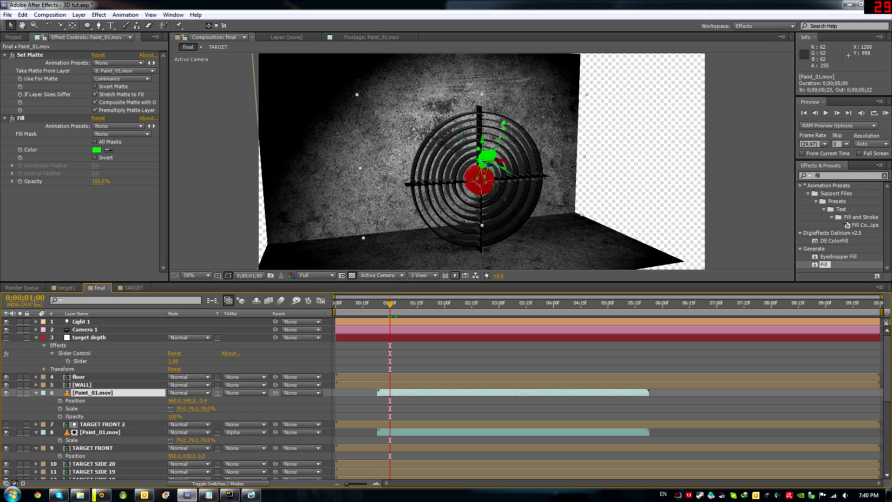
{"action": "left_click", "coordinate": [59, 401]}
{"action": "left_click", "coordinate": [59, 408]}
{"action": "left_click", "coordinate": [60, 417]}
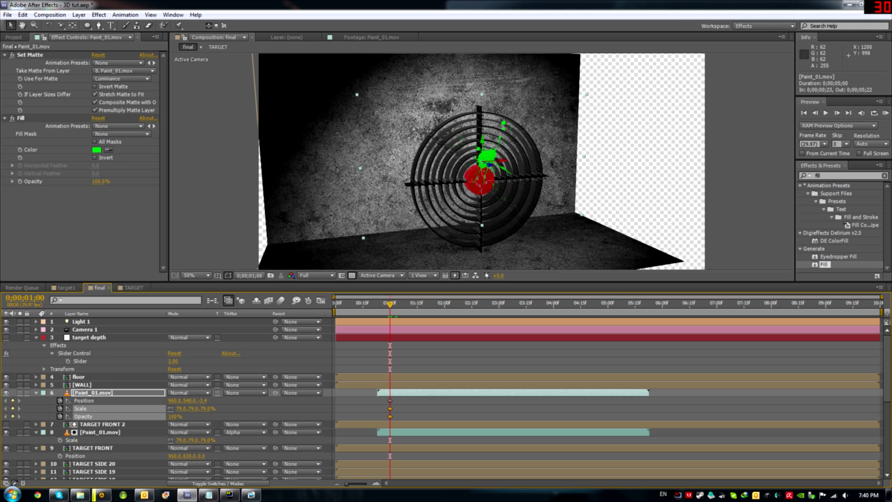
At 0;00;01;06, keyframe the upper Paint_01.mov layer to 59% scale, a position farther back in depth and 0% opacity
{"action": "mouse_move", "coordinate": [80, 494]}
{"action": "key", "text": "Page_Down"}
{"action": "key", "text": "Page_Down"}
{"action": "key", "text": "Page_Down"}
{"action": "key", "text": "Page_Down"}
{"action": "key", "text": "Page_Down"}
{"action": "key", "text": "Page_Down"}
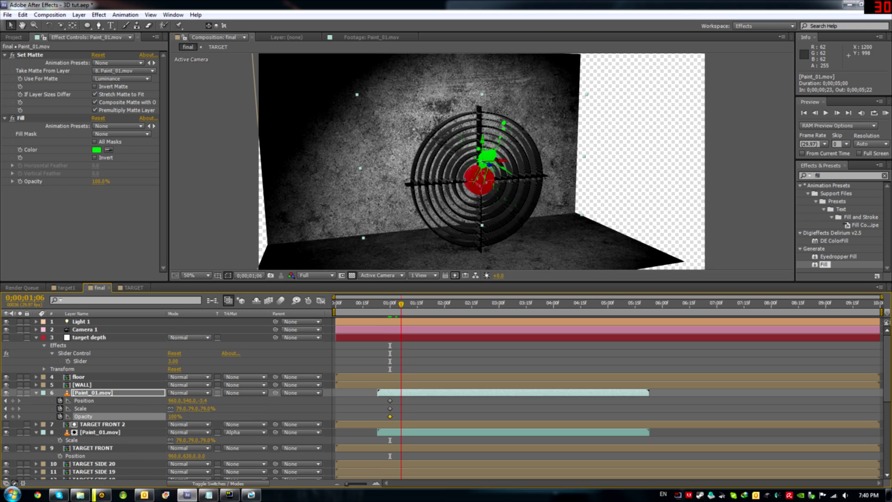
{"action": "left_click_drag", "start_coordinate": [181, 408], "coordinate": [172, 409]}
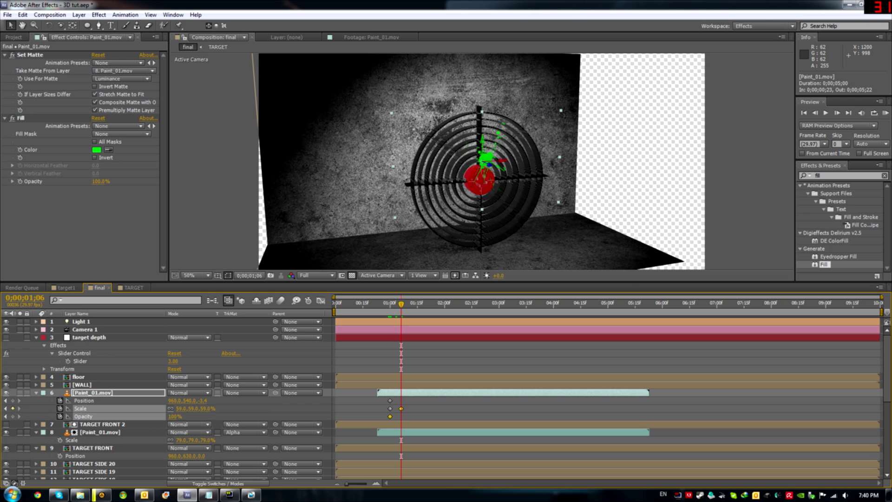
{"action": "left_click_drag", "start_coordinate": [203, 401], "coordinate": [212, 401]}
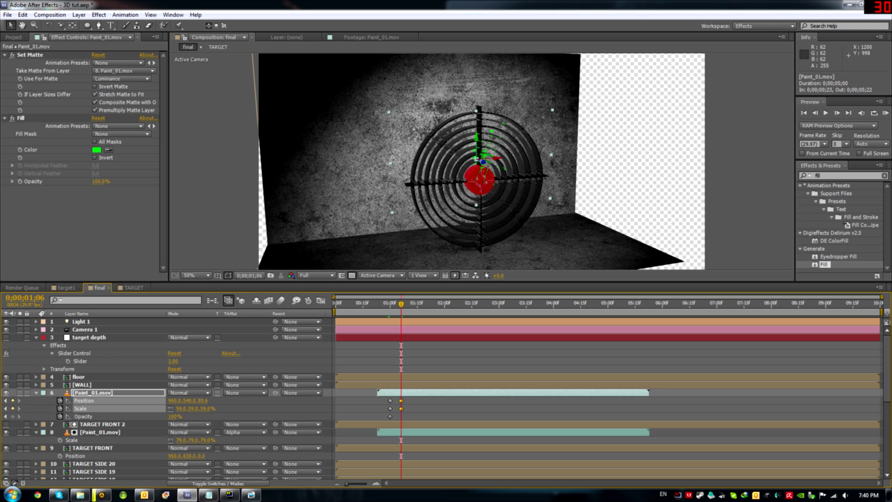
{"action": "left_click", "coordinate": [401, 400]}
{"action": "left_click_drag", "start_coordinate": [172, 416], "coordinate": [59, 417]}
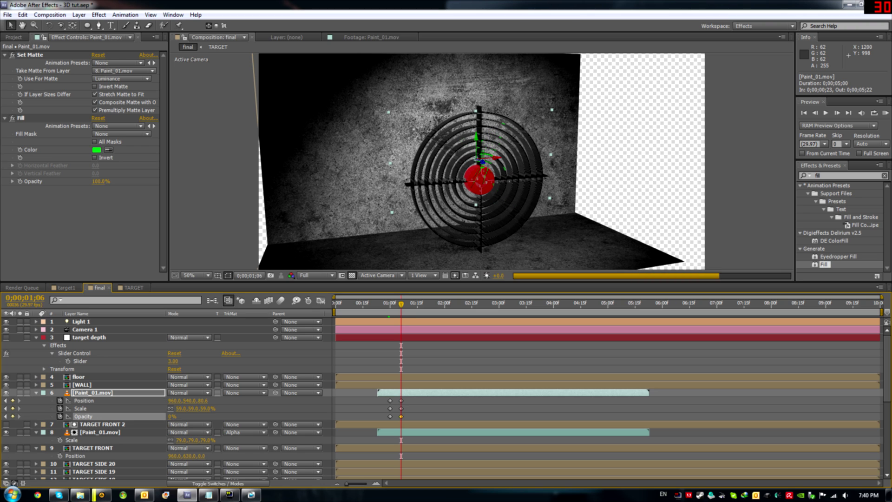
Run a RAM preview of the paint splatter shrinking and fading behind the target
{"action": "mouse_move", "coordinate": [401, 305]}
{"action": "left_mouse_down"}
{"action": "mouse_move", "coordinate": [386, 305]}
{"action": "mouse_move", "coordinate": [404, 304]}
{"action": "left_mouse_up"}
{"action": "key", "text": "KP_0"}
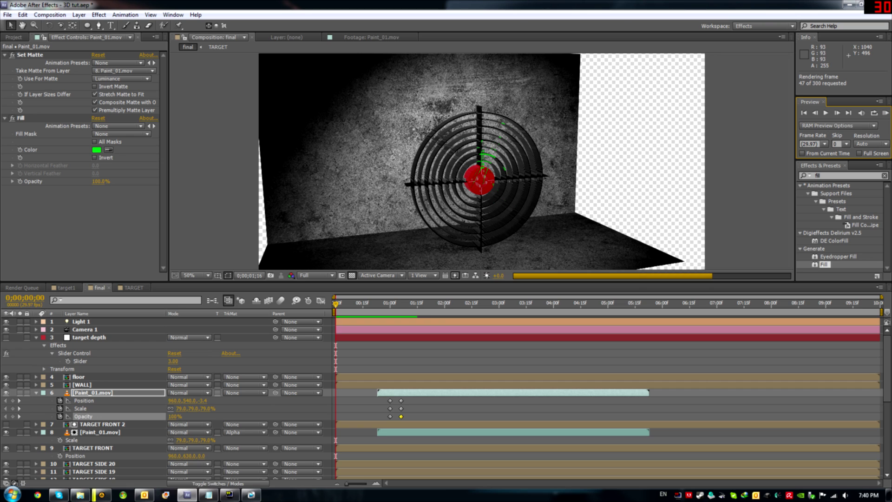
{"action": "key", "text": "space"}
{"action": "key", "text": "space"}
{"action": "left_click", "coordinate": [885, 113]}
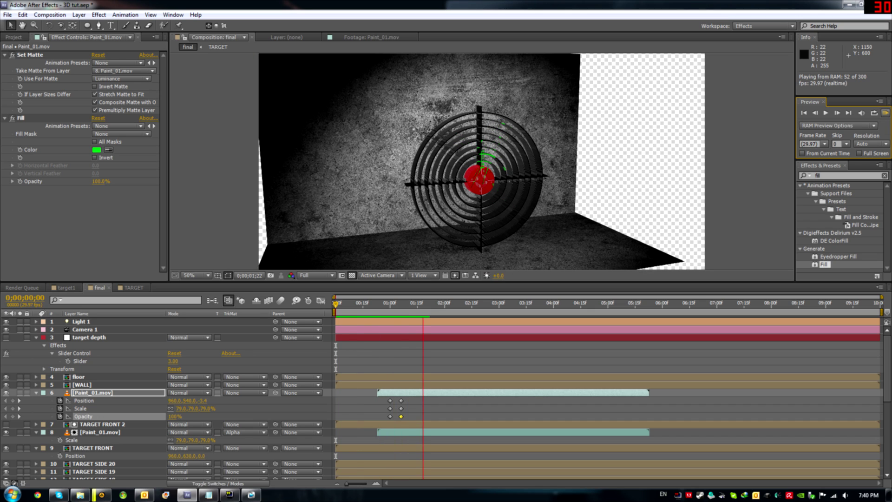
{"action": "key", "text": "space"}
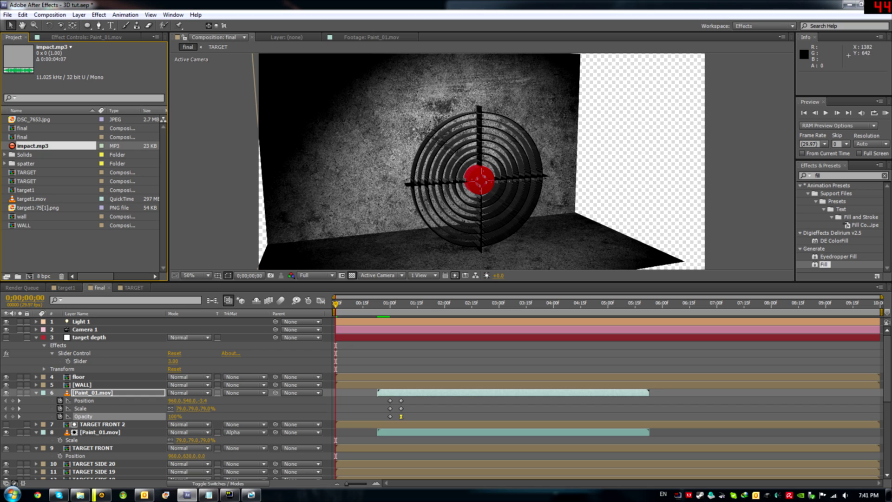
Add impact.mp3 to the final composition directly above the upper Paint_01.mov layer and reveal its audio waveform
{"action": "left_click_drag", "start_coordinate": [32, 145], "coordinate": [35, 147]}
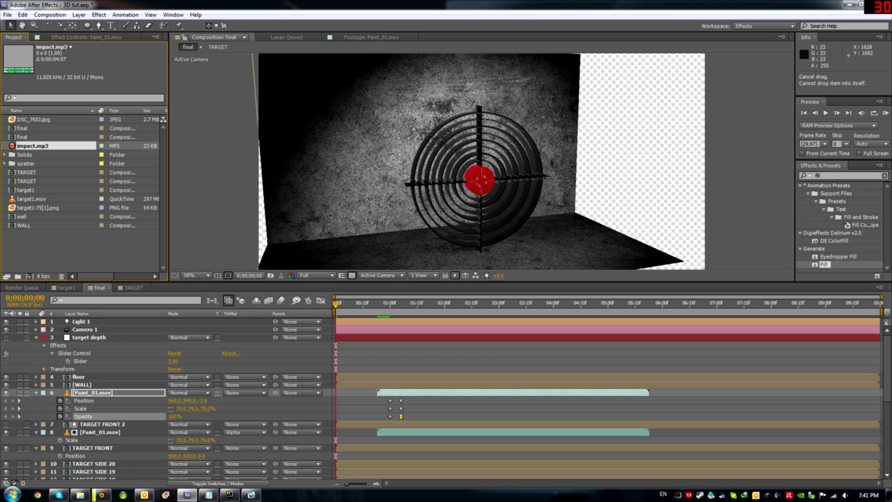
{"action": "mouse_move", "coordinate": [35, 147]}
{"action": "left_mouse_down"}
{"action": "mouse_move", "coordinate": [88, 265]}
{"action": "mouse_move", "coordinate": [99, 393]}
{"action": "left_mouse_up"}
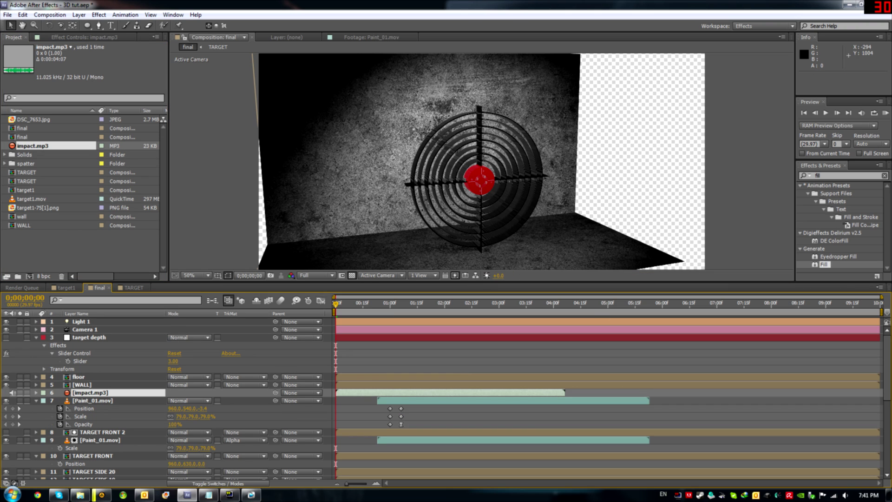
{"action": "left_click", "coordinate": [36, 393]}
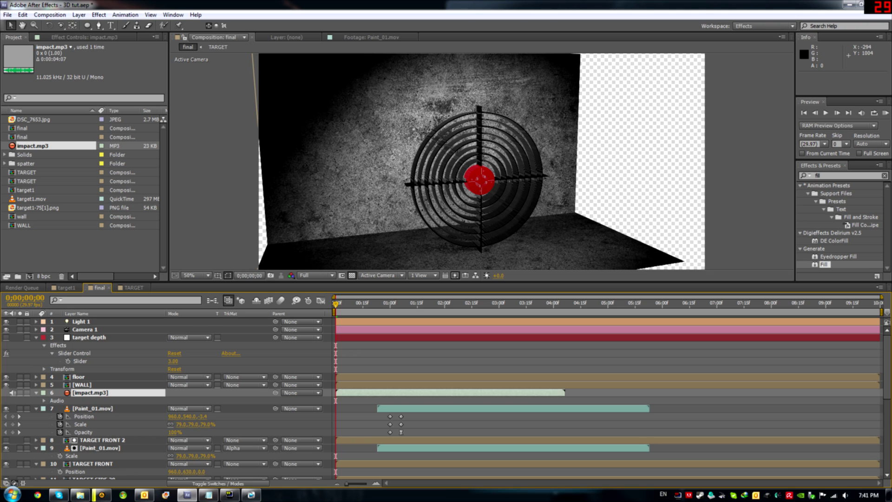
{"action": "left_click", "coordinate": [45, 401]}
{"action": "left_click", "coordinate": [52, 416]}
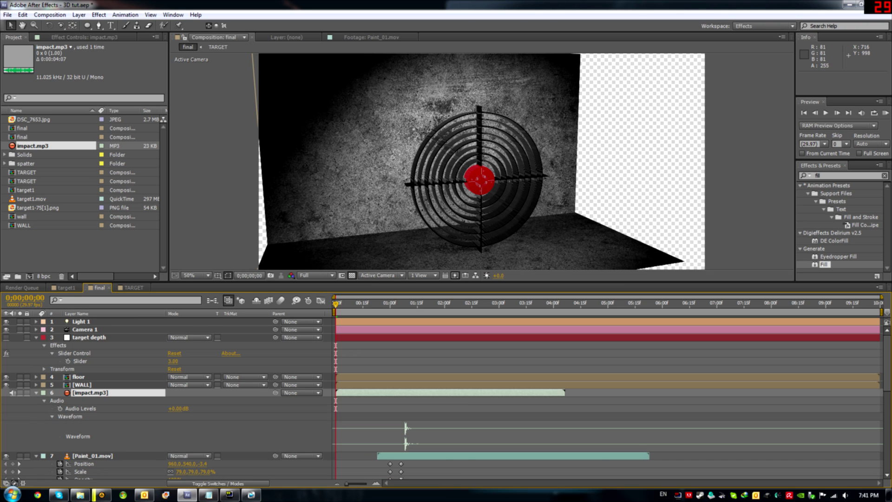
{"action": "scroll", "coordinate": [401, 408], "scroll_direction": "down", "scroll_amount": 3}
{"action": "scroll", "coordinate": [401, 409], "scroll_direction": "up", "scroll_amount": 1}
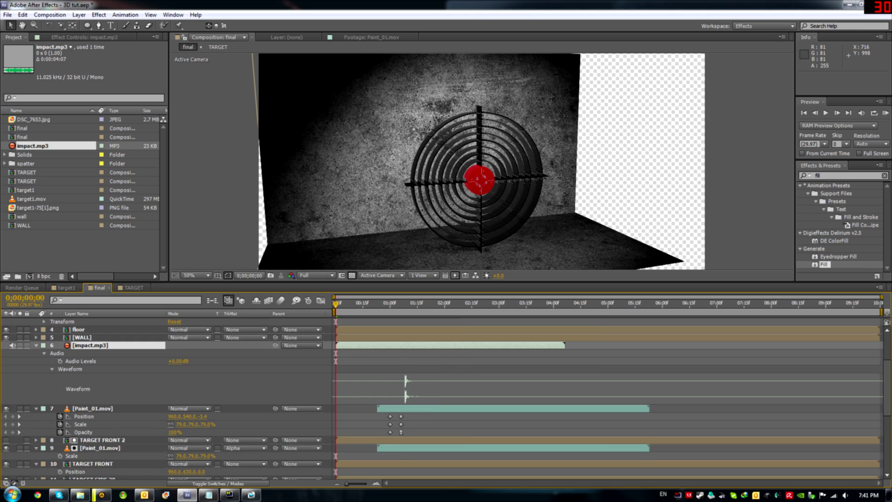
Shift impact.mp3 earlier so its waveform peak lines up with the paint hit near 0;00;00;28, and RAM preview the sync
{"action": "key", "text": "space"}
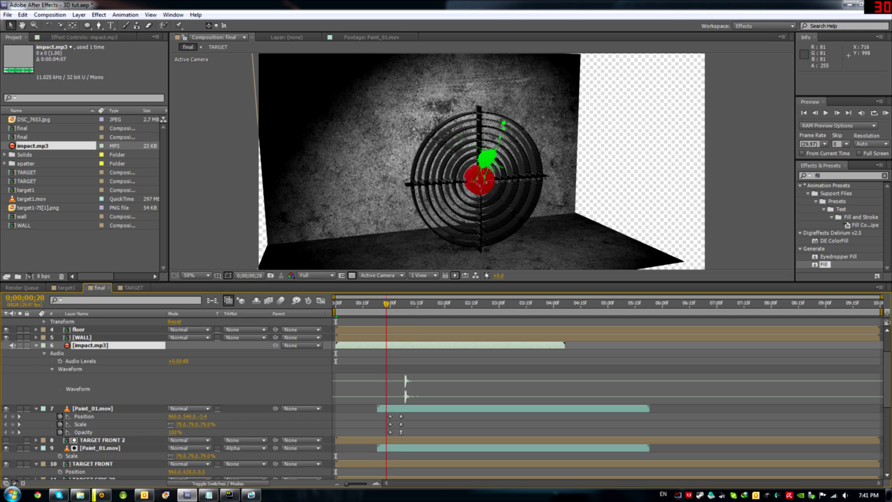
{"action": "left_click_drag", "start_coordinate": [464, 345], "coordinate": [448, 345]}
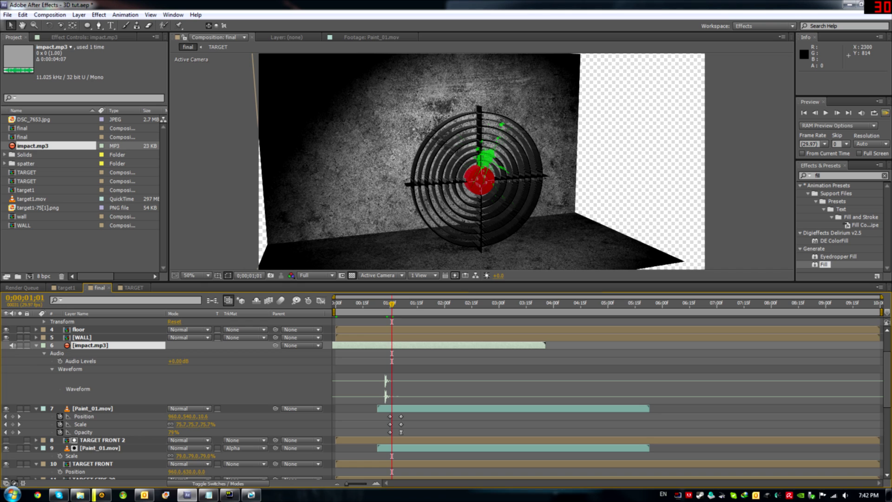
{"action": "key", "text": "KP_0"}
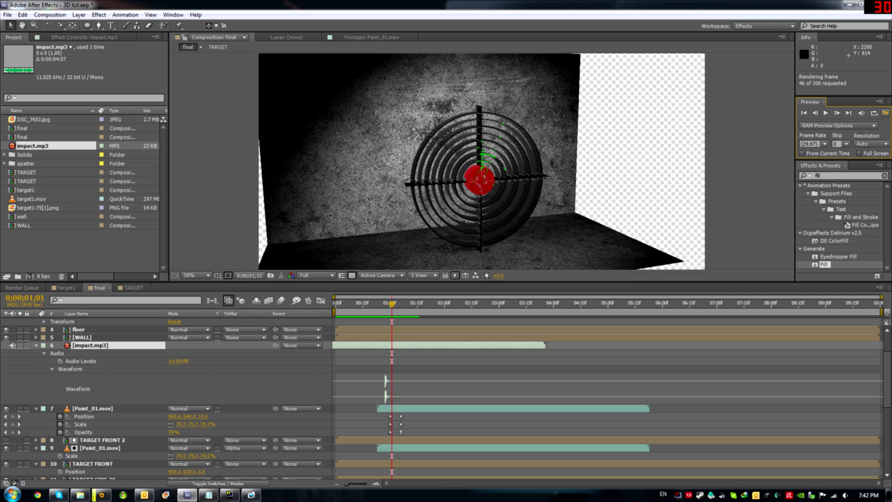
{"action": "key", "text": "space"}
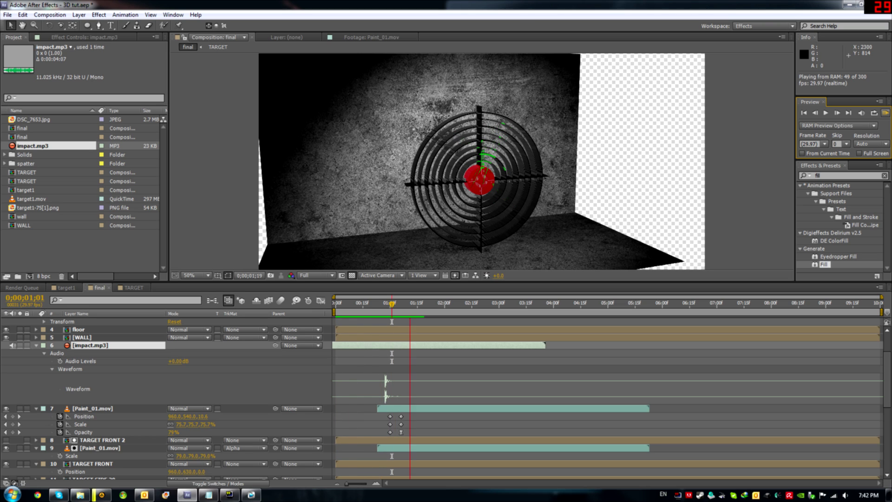
{"action": "key", "text": "space"}
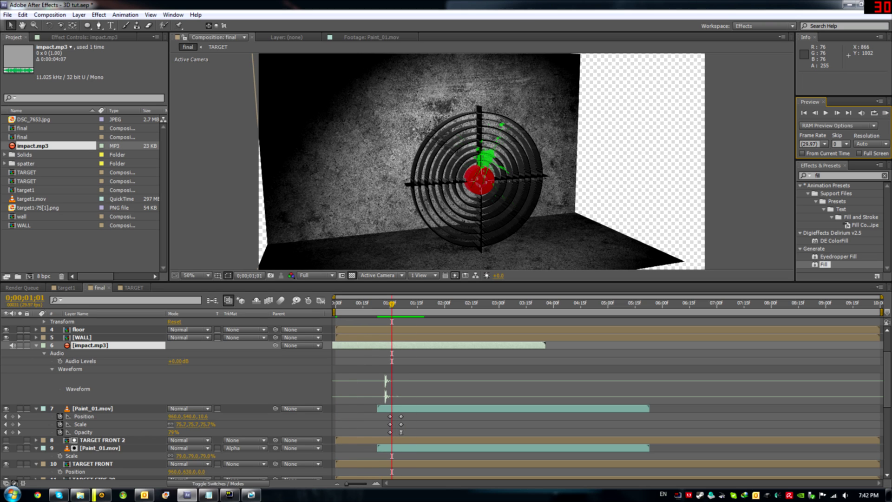
Shift the upper Paint_01.mov layer's Position, Scale and Opacity keyframes earlier, with the starting set at 0;00;00;26 and the ending set at 0;00;01;01
{"action": "left_click", "coordinate": [93, 409]}
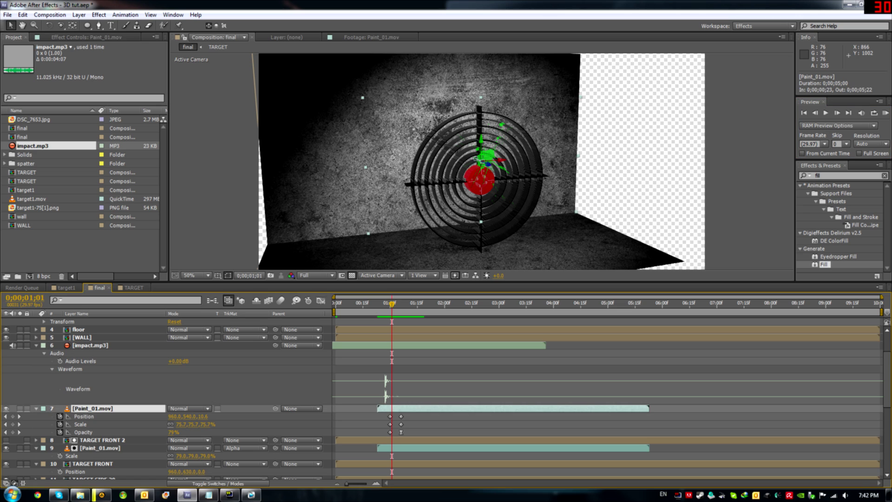
{"action": "key", "text": "Page_Down"}
{"action": "key", "text": "Page_Down"}
{"action": "key", "text": "Page_Down"}
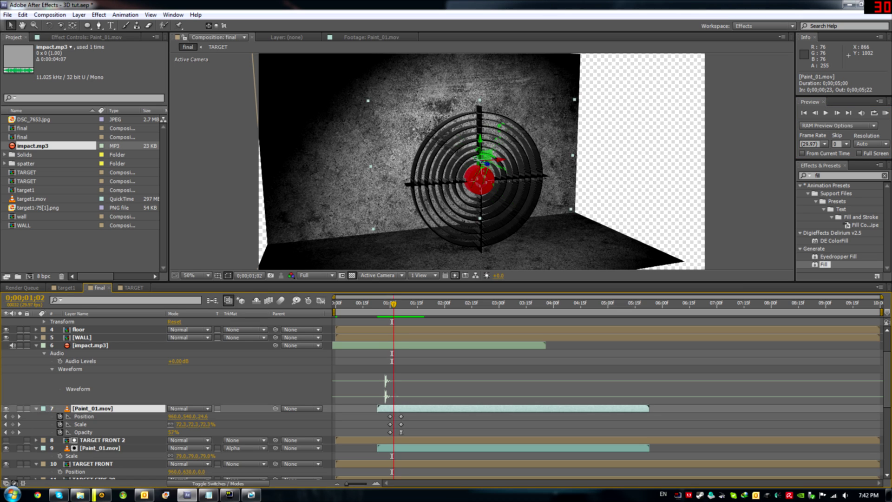
{"action": "key", "text": "Page_Up"}
{"action": "key", "text": "Page_Up"}
{"action": "key", "text": "Page_Up"}
{"action": "key", "text": "Page_Up"}
{"action": "key", "text": "Page_Up"}
{"action": "key", "text": "Page_Up"}
{"action": "key", "text": "Page_Up"}
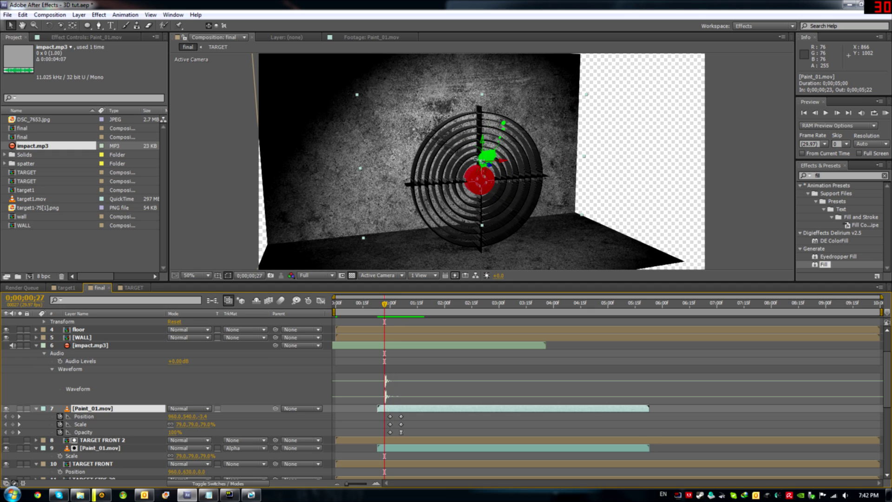
{"action": "mouse_move", "coordinate": [394, 415]}
{"action": "left_mouse_down"}
{"action": "mouse_move", "coordinate": [389, 433]}
{"action": "mouse_move", "coordinate": [385, 424]}
{"action": "left_mouse_up"}
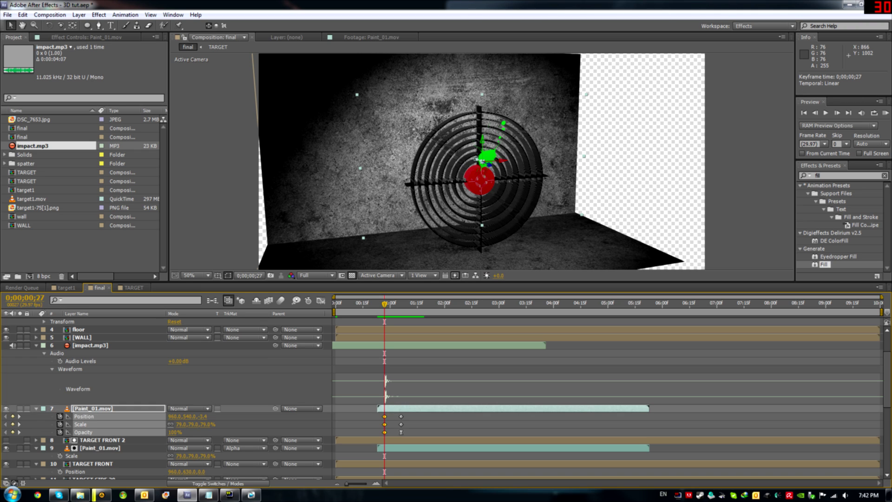
{"action": "mouse_move", "coordinate": [398, 415]}
{"action": "left_mouse_down"}
{"action": "mouse_move", "coordinate": [409, 434]}
{"action": "mouse_move", "coordinate": [392, 424]}
{"action": "left_mouse_up"}
{"action": "mouse_move", "coordinate": [379, 414]}
{"action": "left_mouse_down"}
{"action": "mouse_move", "coordinate": [387, 434]}
{"action": "mouse_move", "coordinate": [382, 425]}
{"action": "left_mouse_up"}
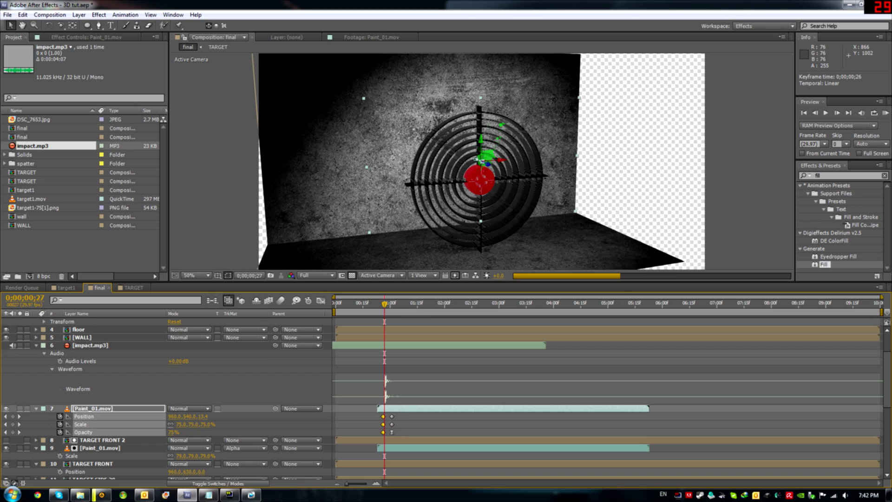
RAM preview the retimed paint hit with its impact sound, and scrub between 0;00;00;24 and 0;00;01;09 to review the fade
{"action": "key", "text": "KP_0"}
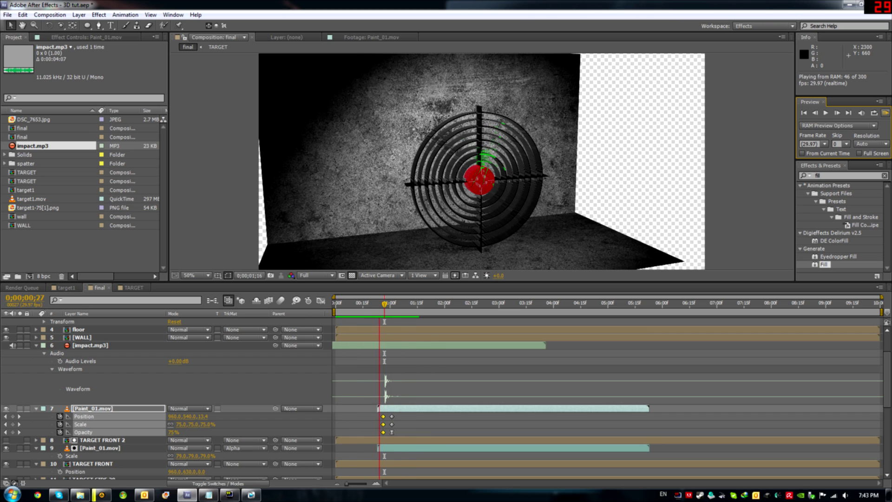
{"action": "key", "text": "space"}
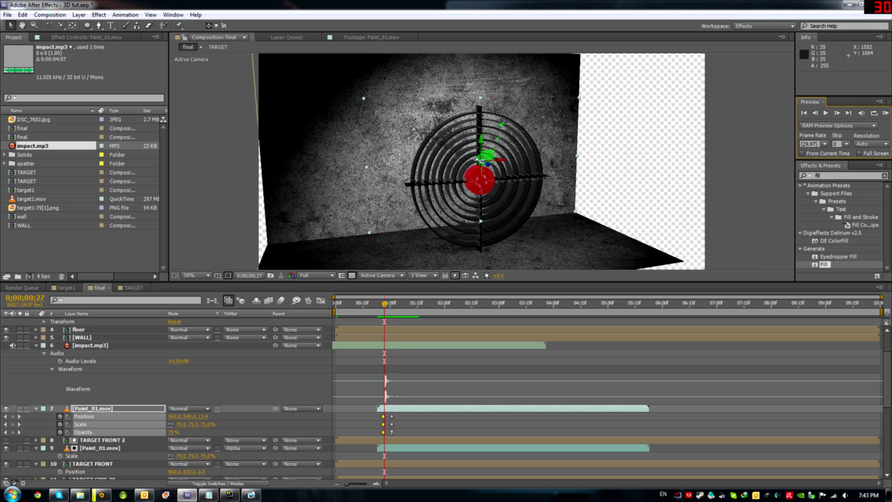
{"action": "left_click_drag", "start_coordinate": [385, 304], "coordinate": [407, 304]}
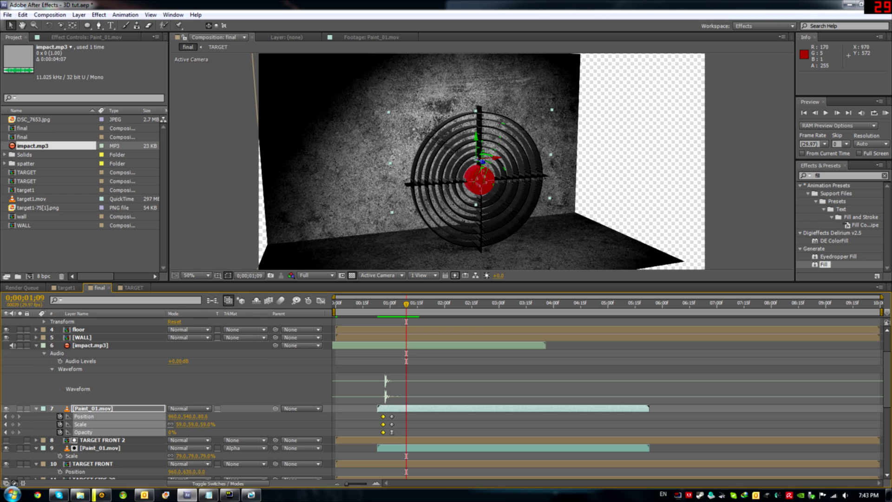
{"action": "left_click_drag", "start_coordinate": [407, 303], "coordinate": [380, 303]}
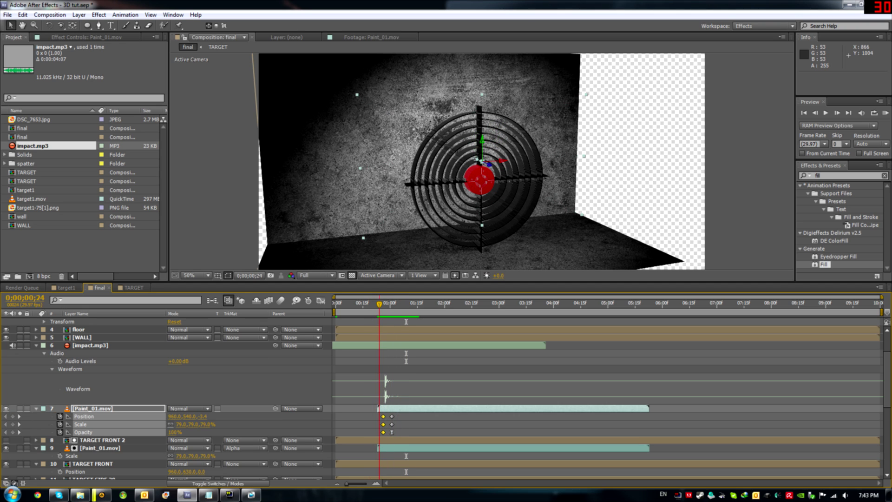